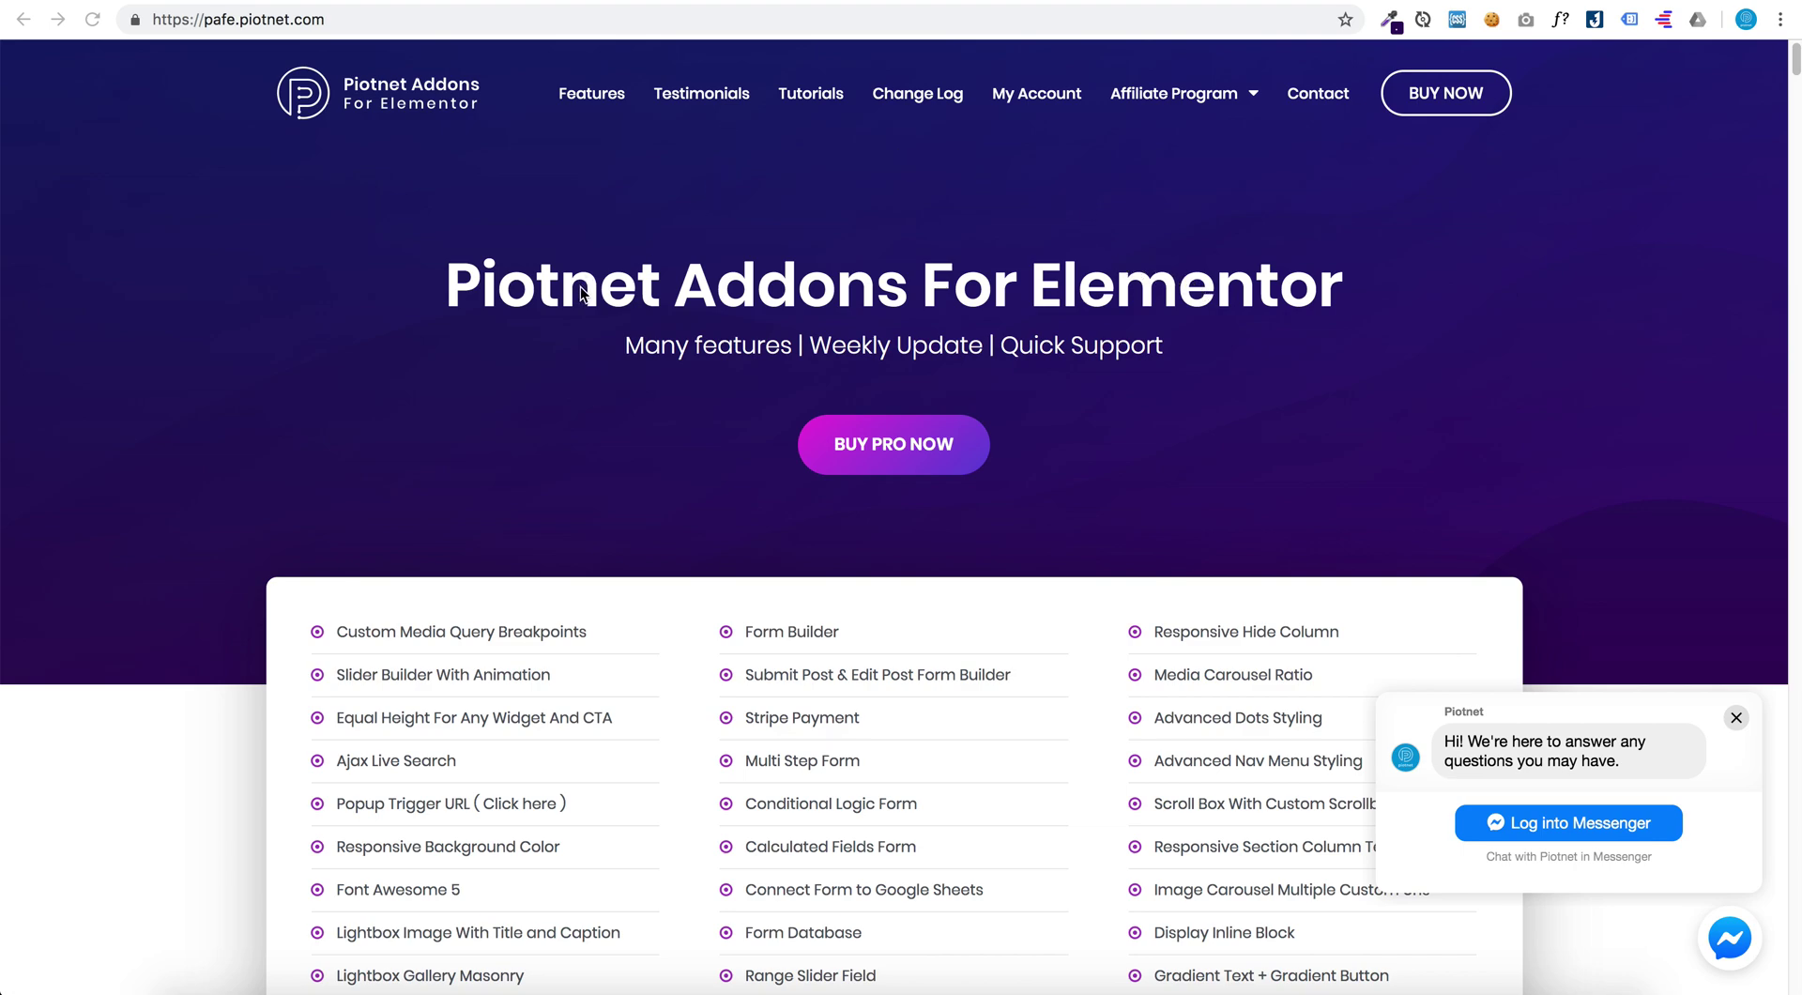
Leave the Piotnet Addons site for the local wp.test/sticky-header demo tab
left_click(218, 21)
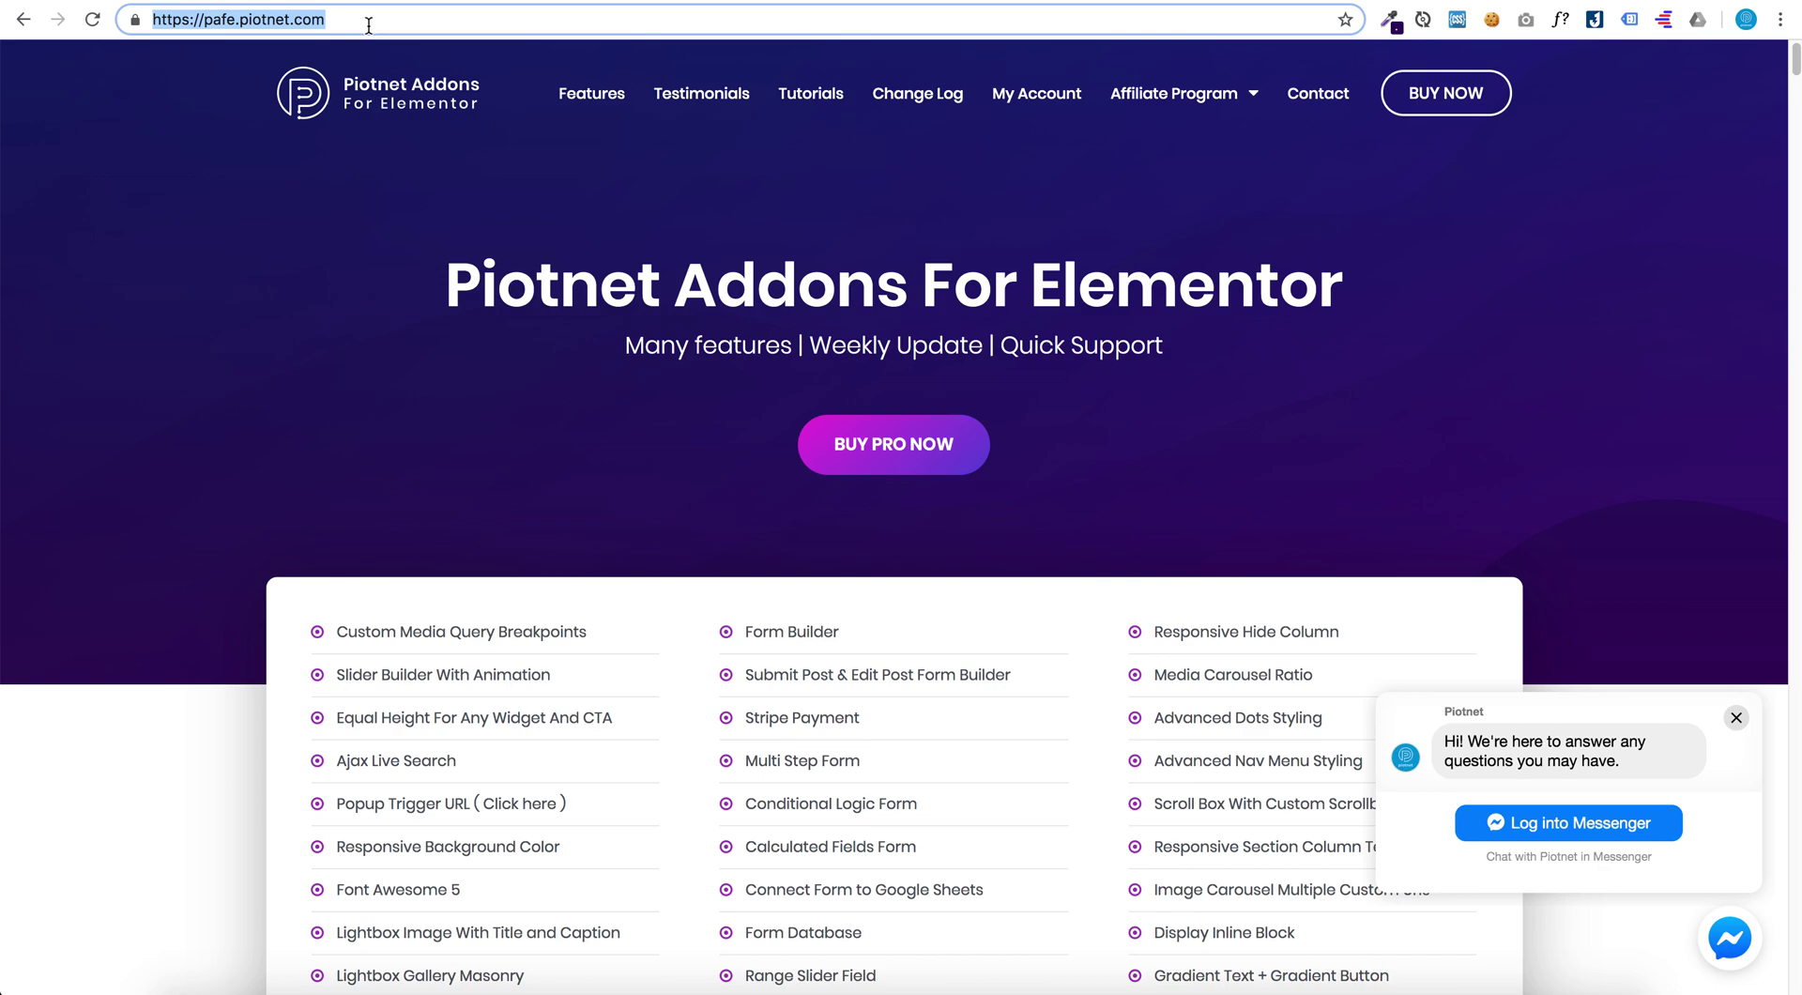
left_click(473, 172)
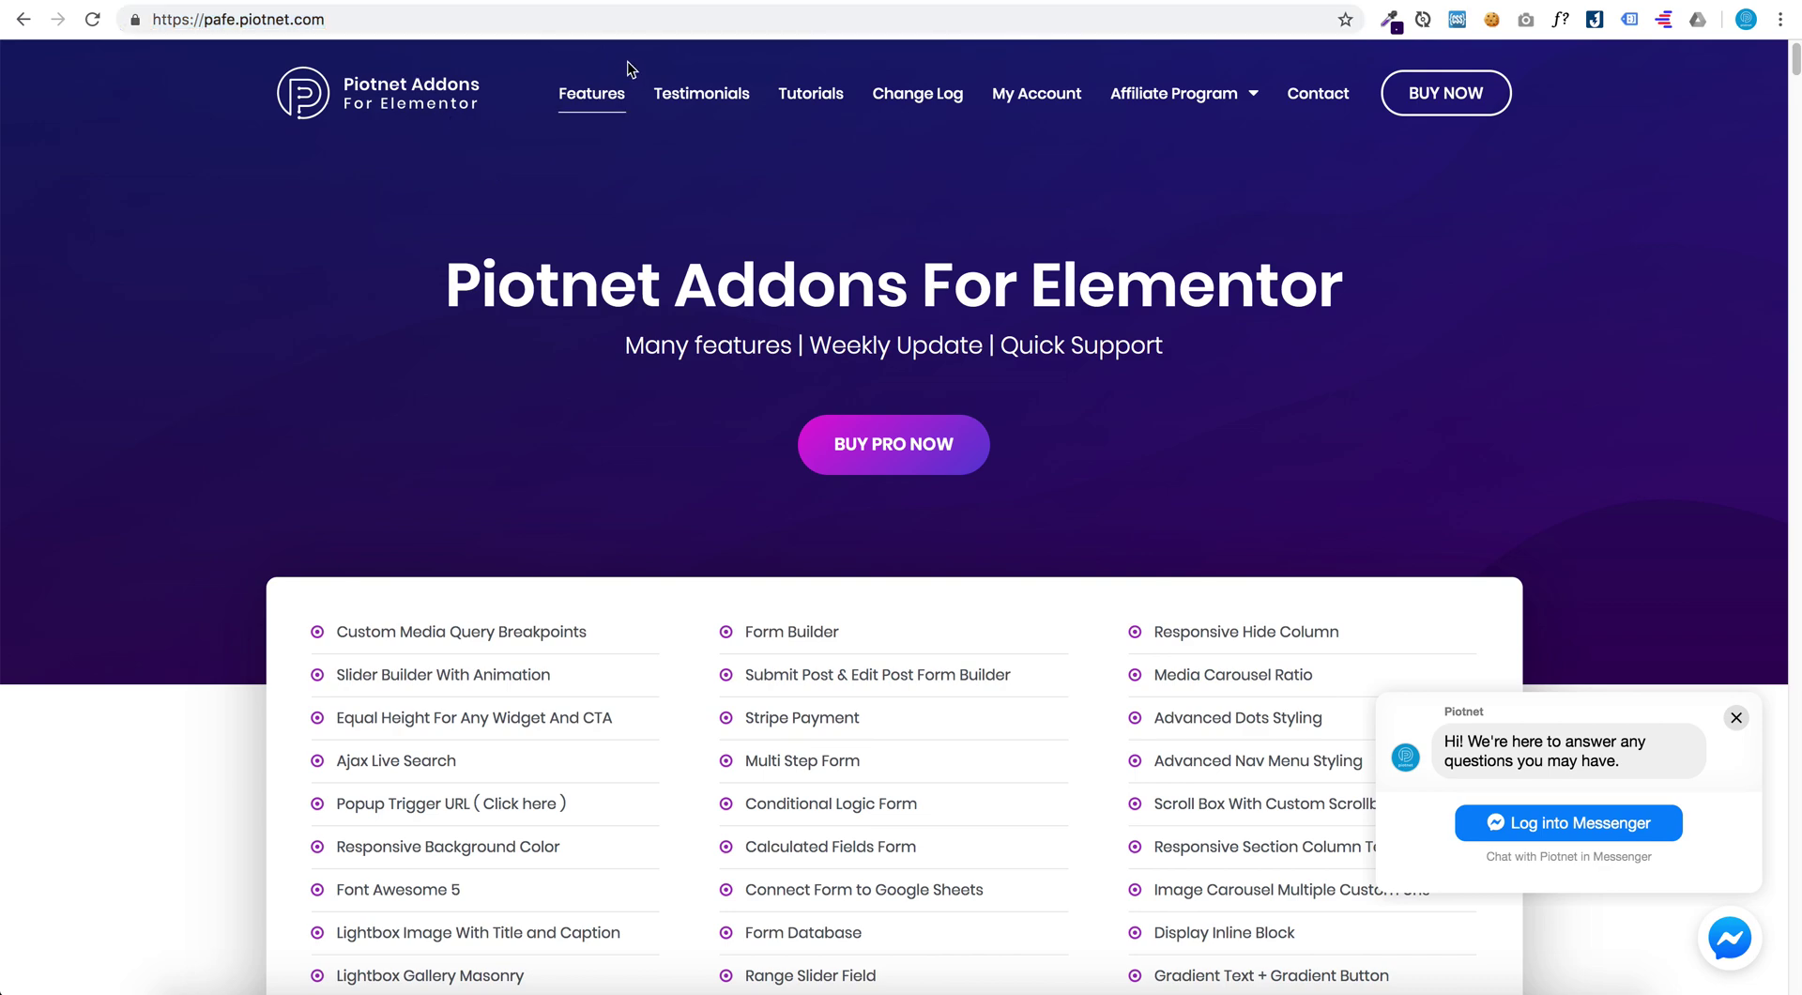
key("ctrl+Tab")
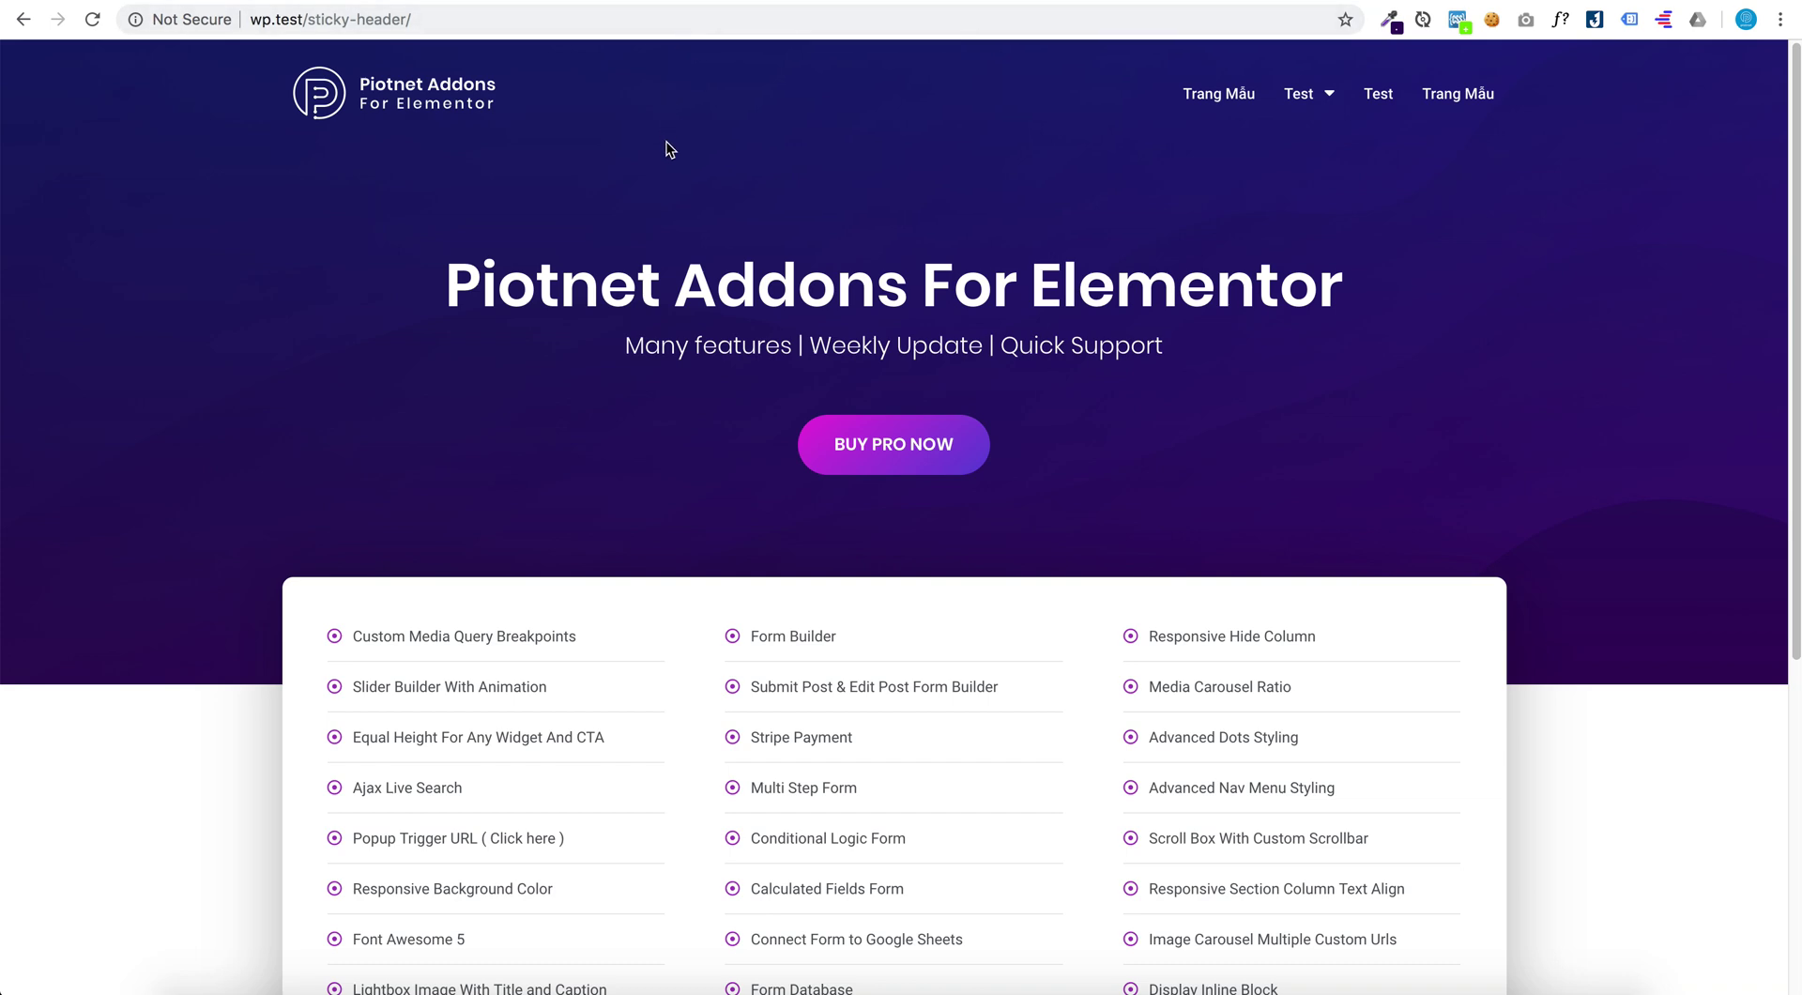
scroll(668, 144, "down", 1)
scroll(669, 144, "up", 1)
scroll(669, 145, "down", 1)
scroll(668, 144, "up", 1)
scroll(852, 148, "down", 1)
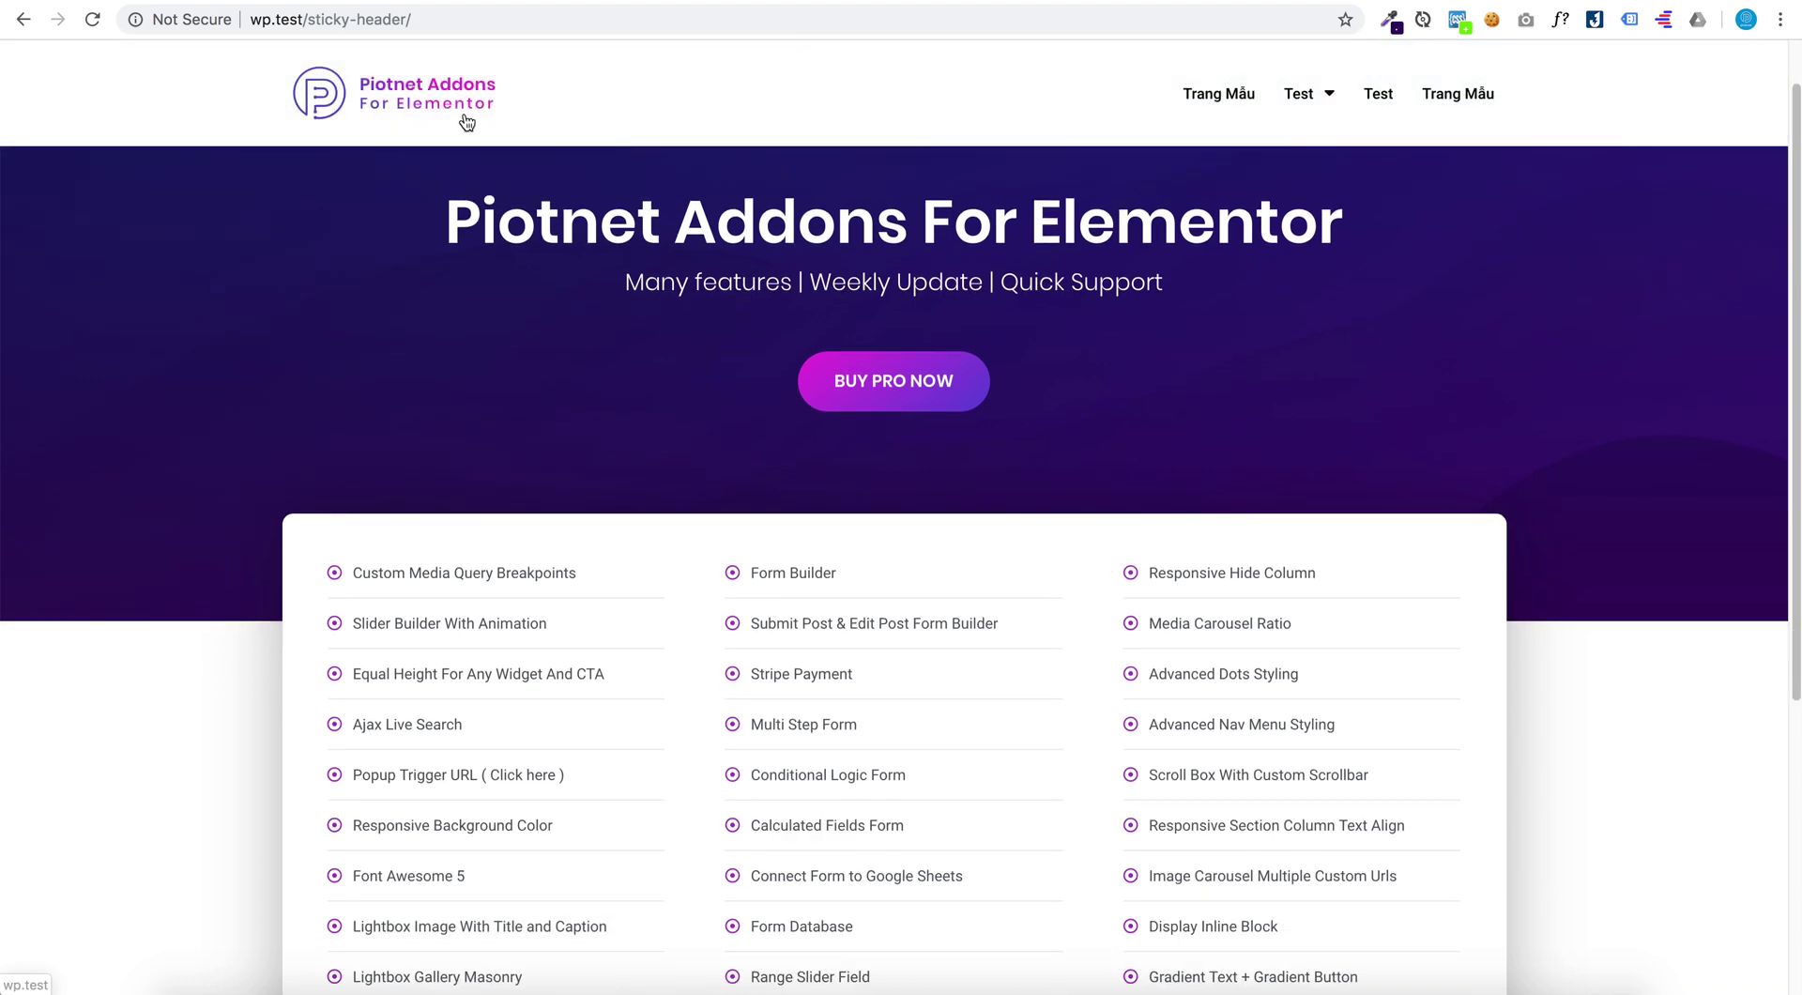
scroll(475, 179, "up", 1)
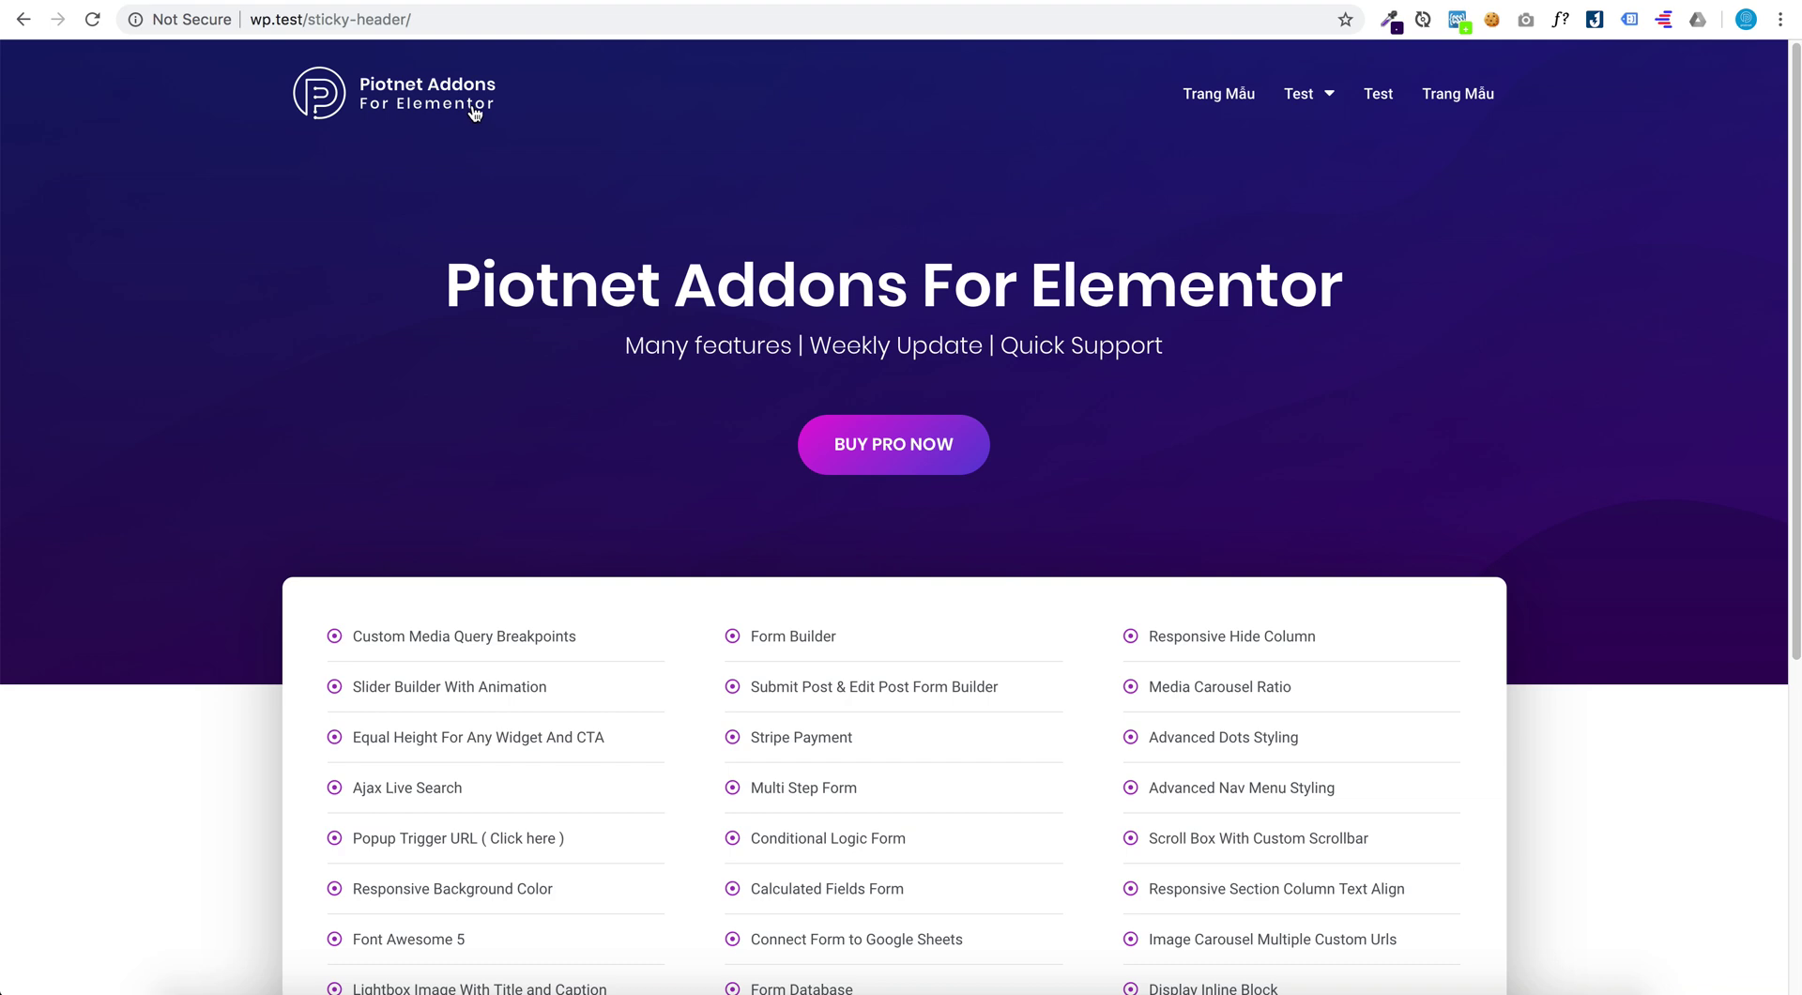
scroll(478, 141, "down", 3)
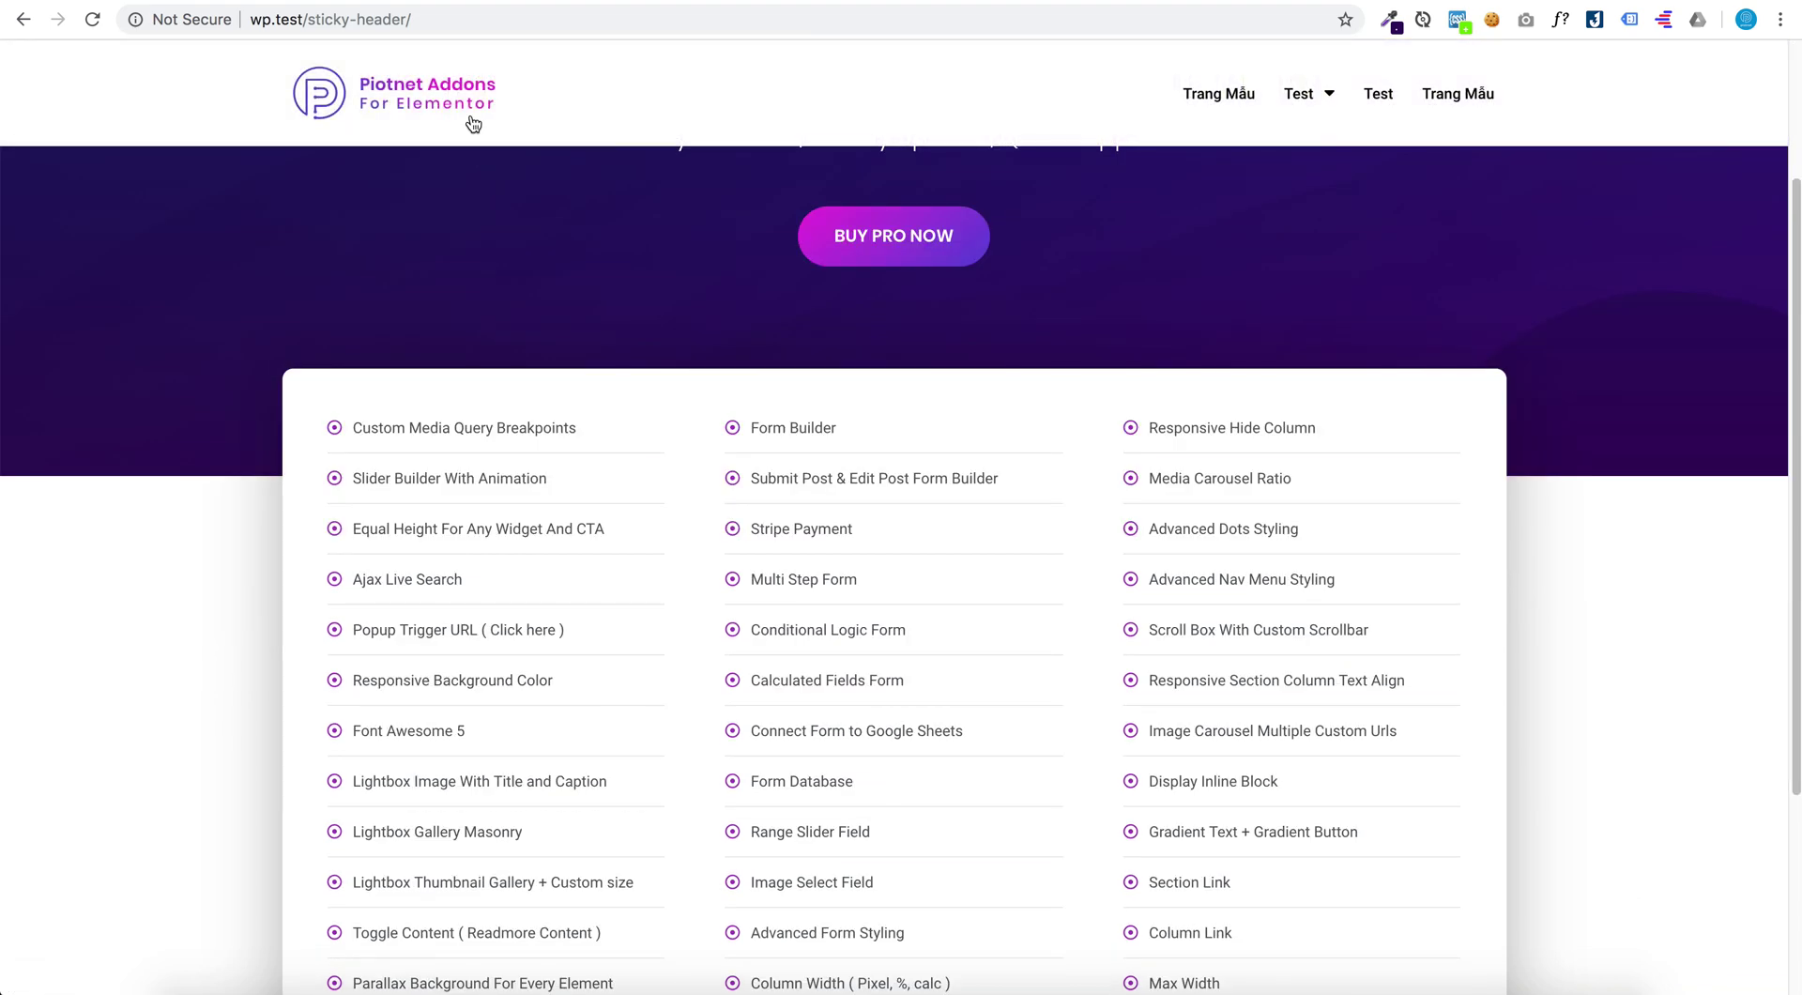
scroll(515, 189, "up", 3)
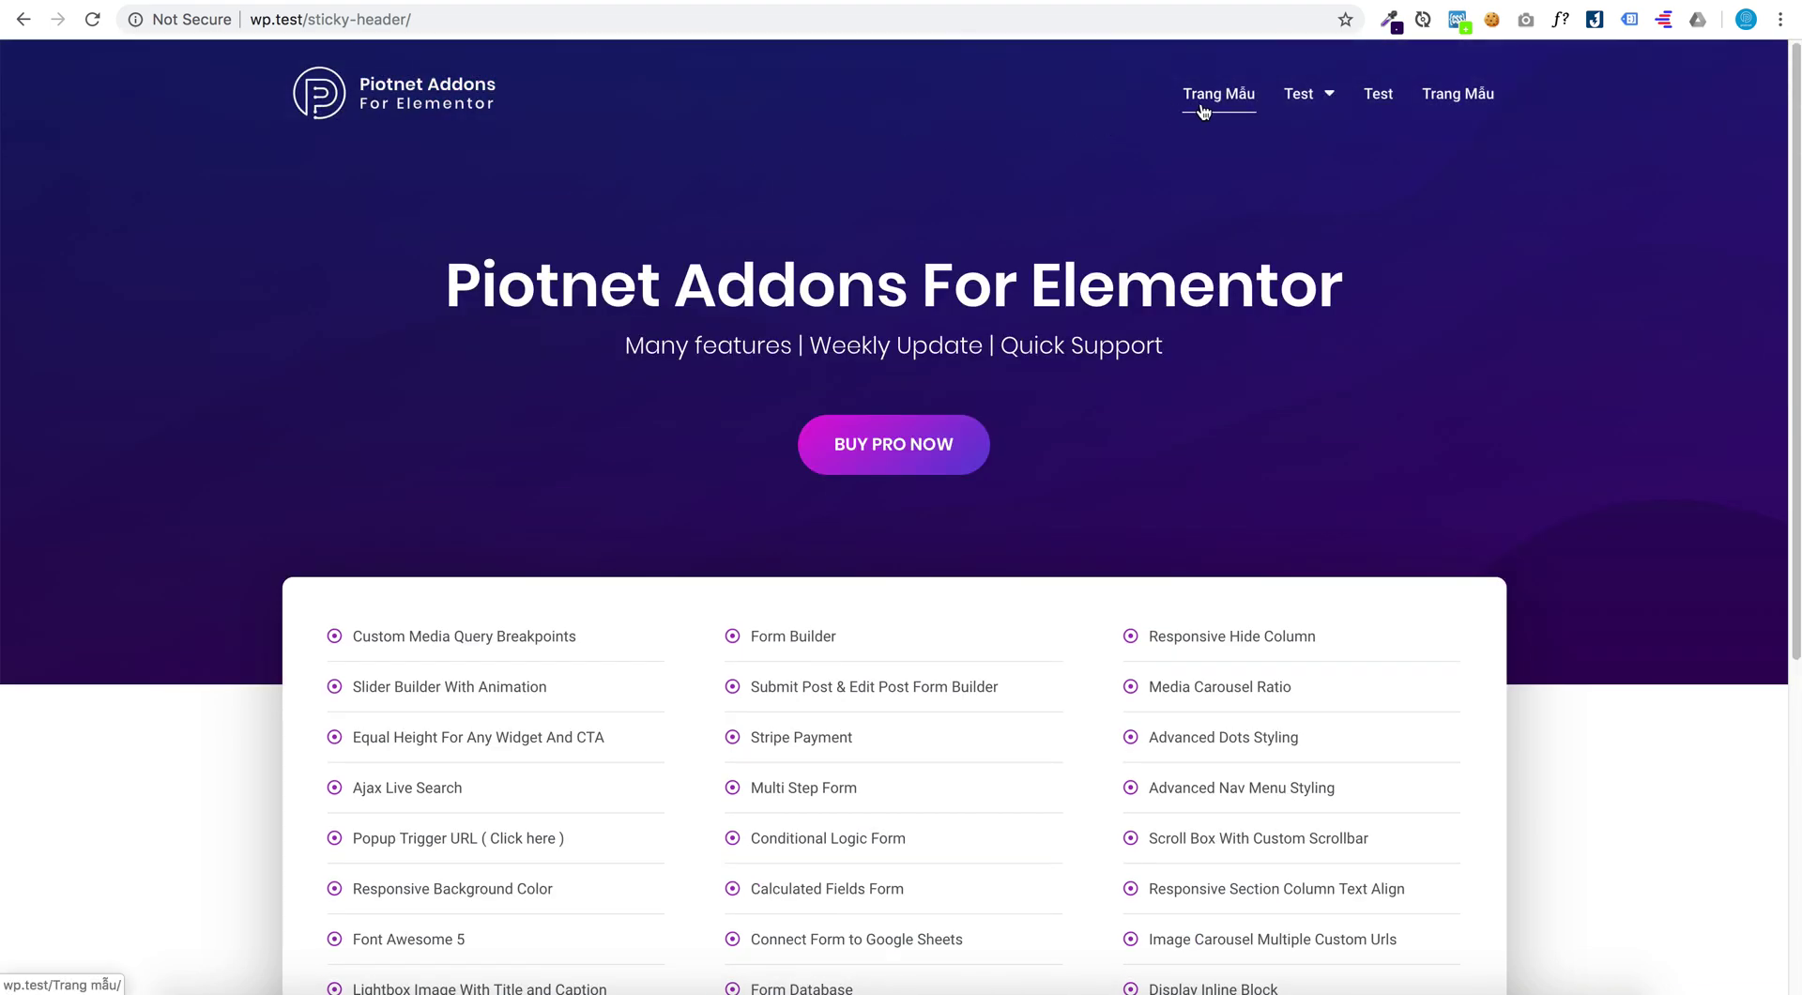
scroll(1211, 117, "down", 1)
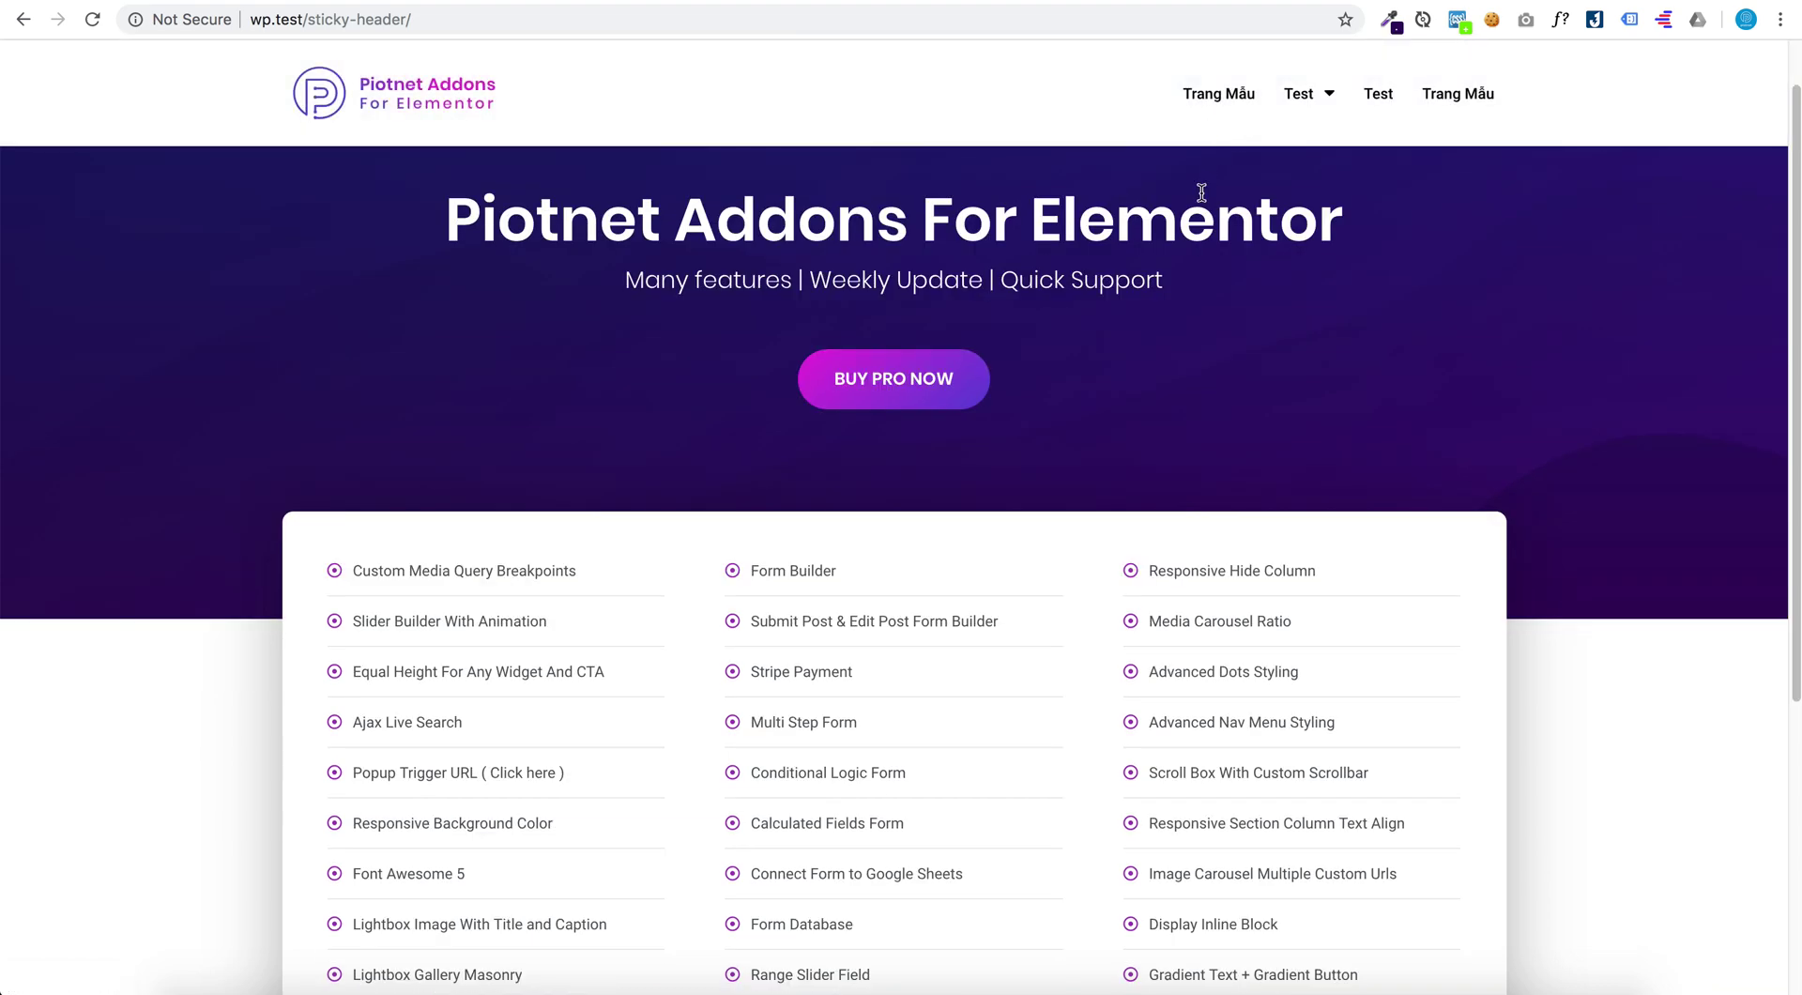
scroll(1203, 192, "up", 1)
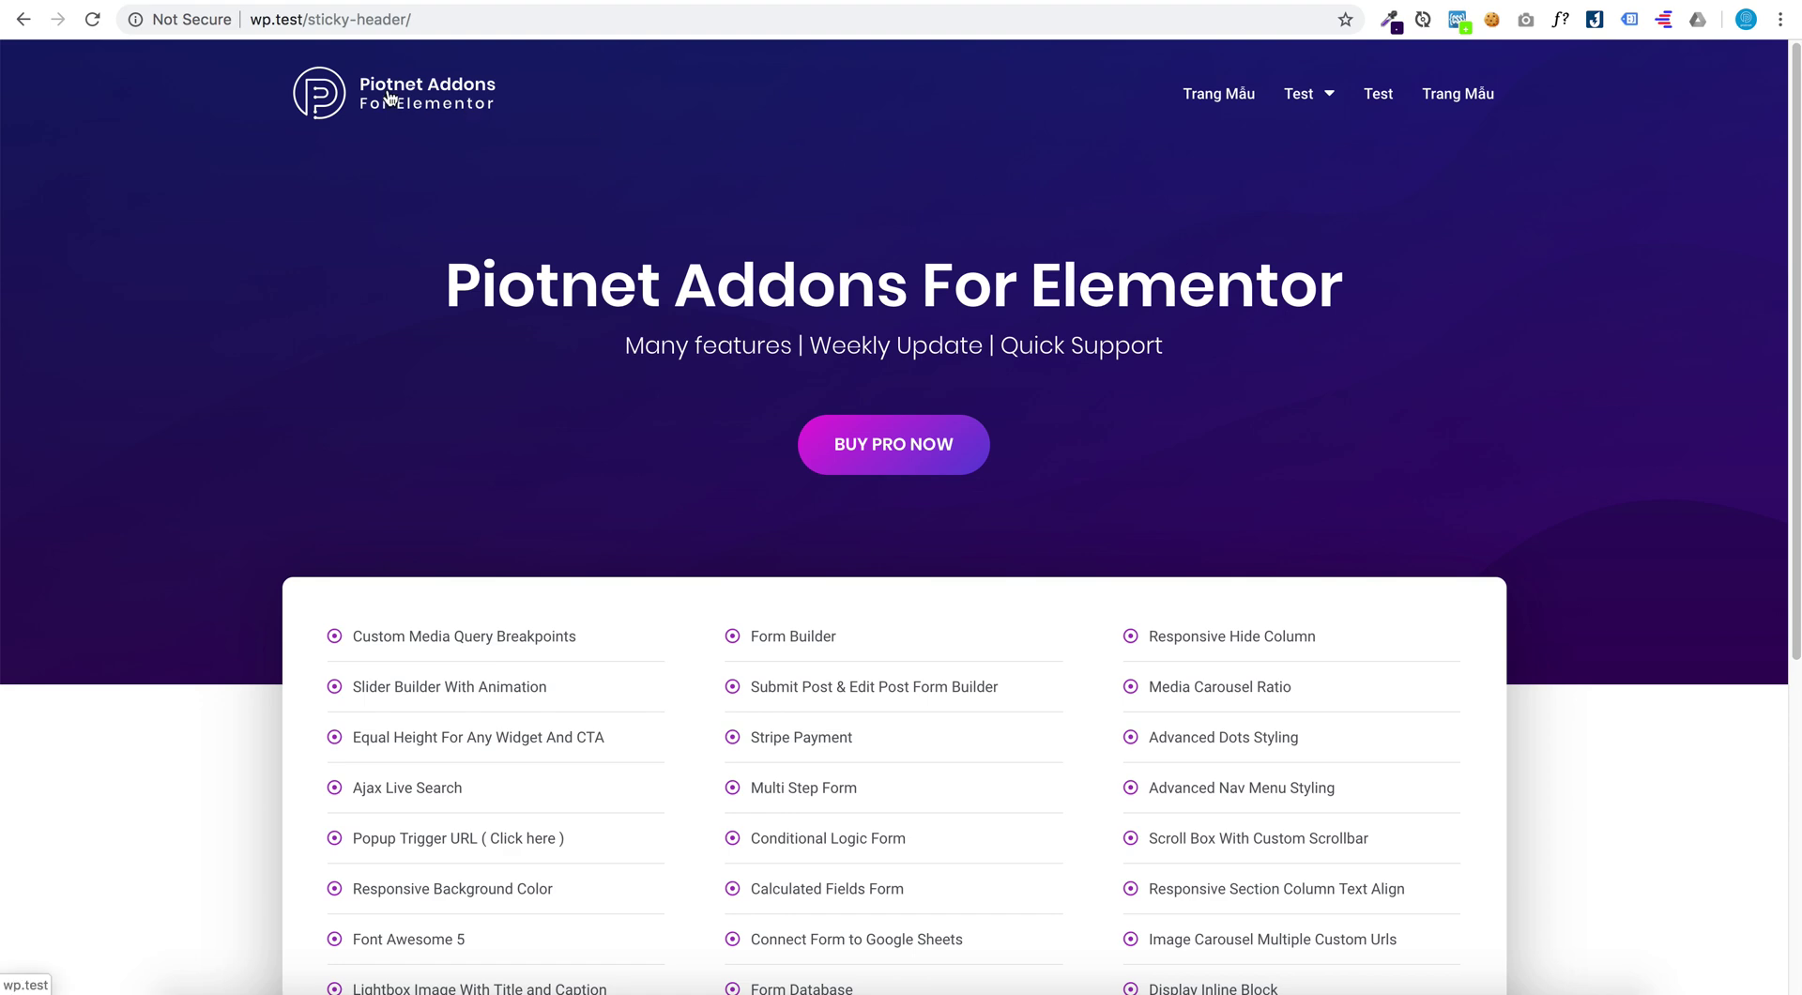
scroll(389, 98, "down", 1)
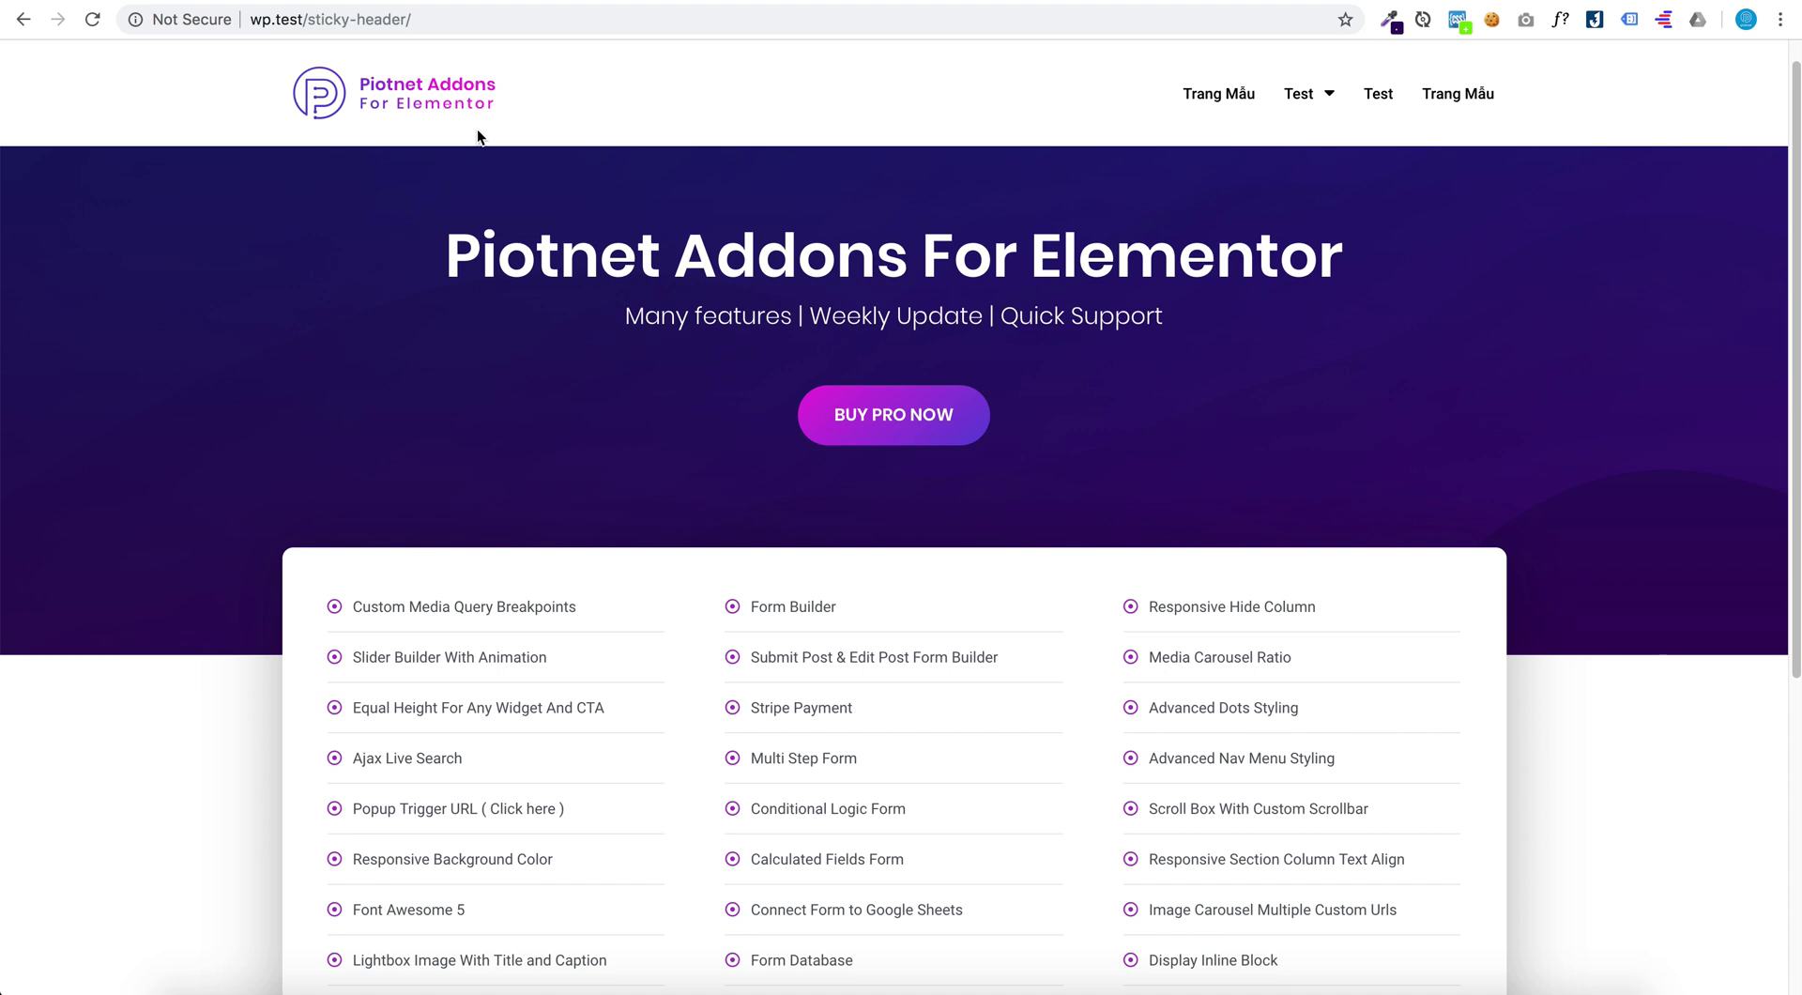
scroll(477, 131, "up", 1)
scroll(475, 127, "down", 3)
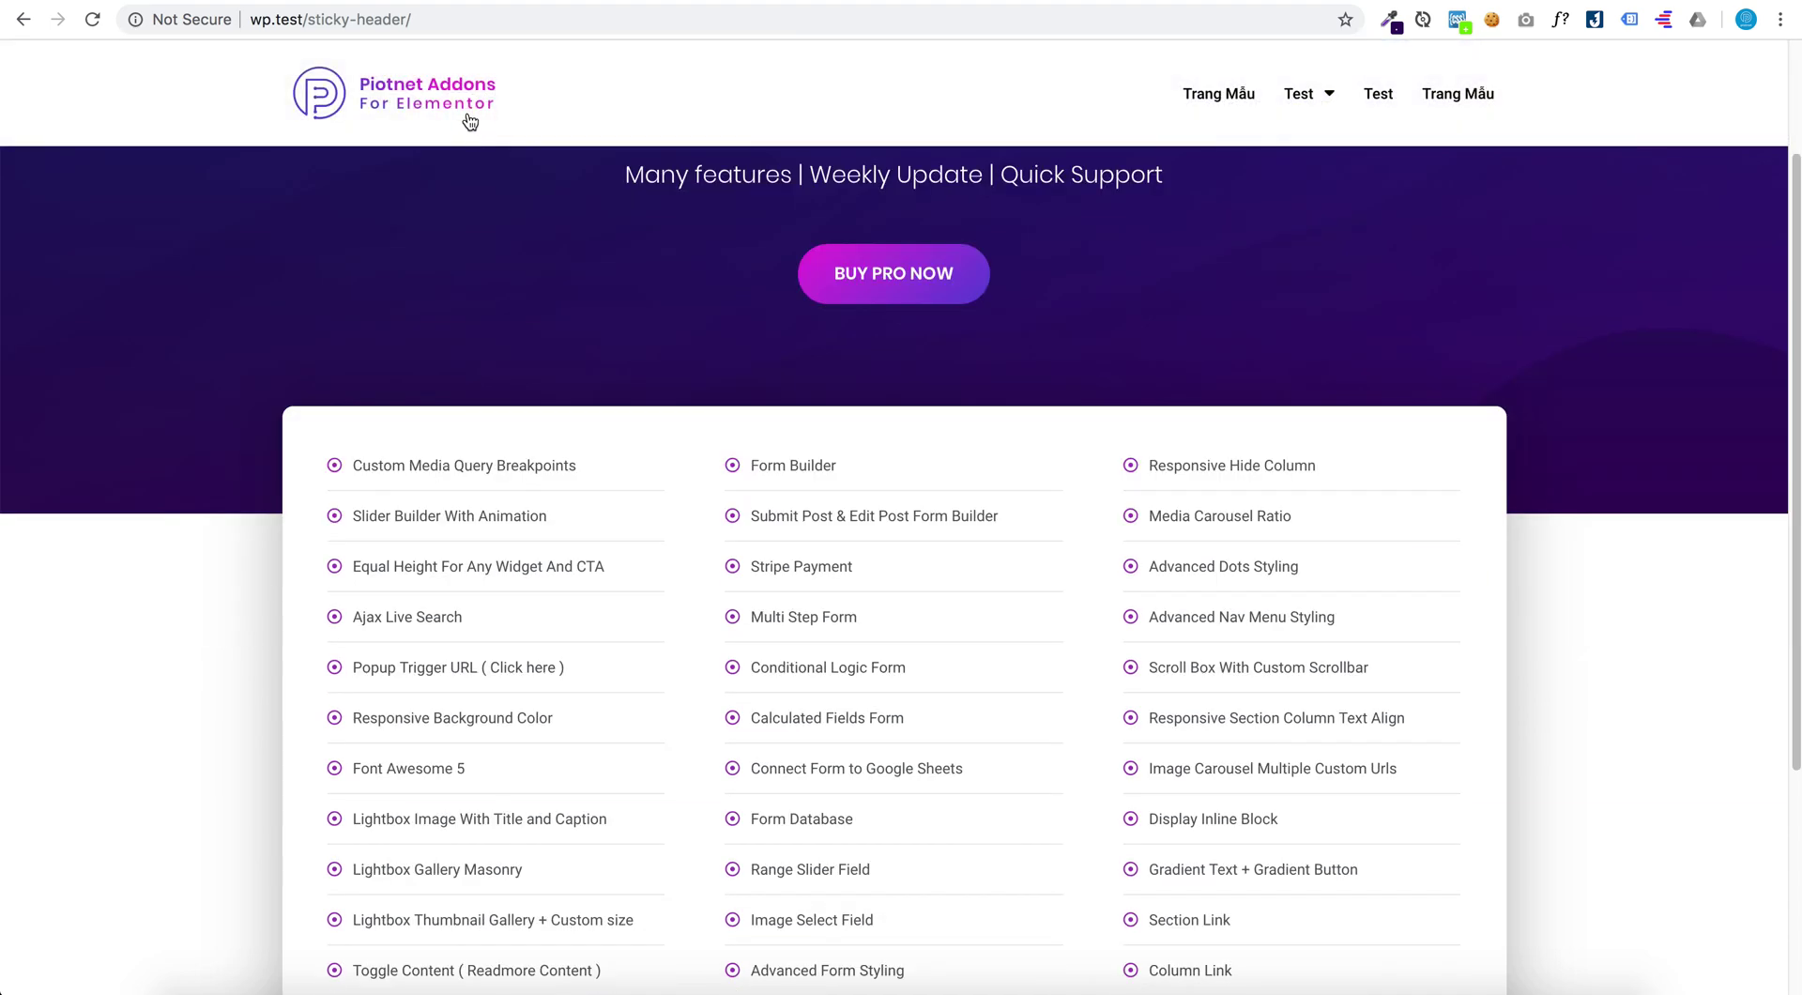
scroll(470, 120, "up", 3)
scroll(469, 116, "down", 1)
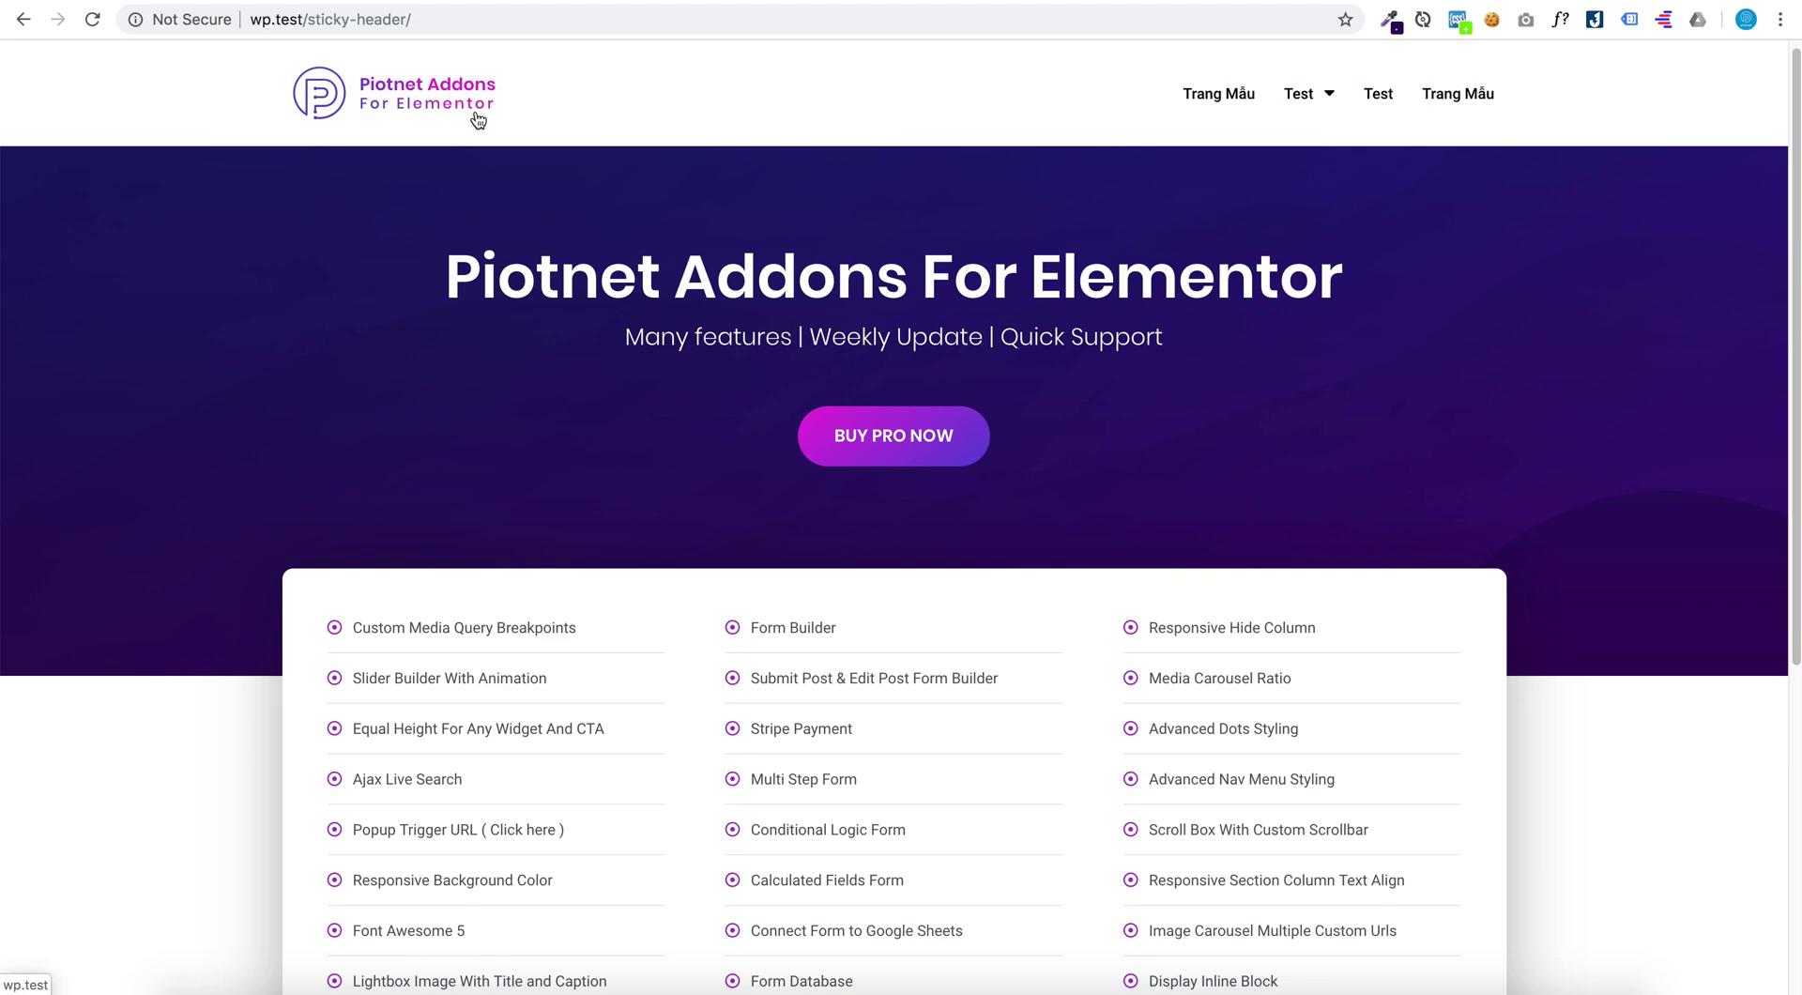
scroll(479, 124, "up", 1)
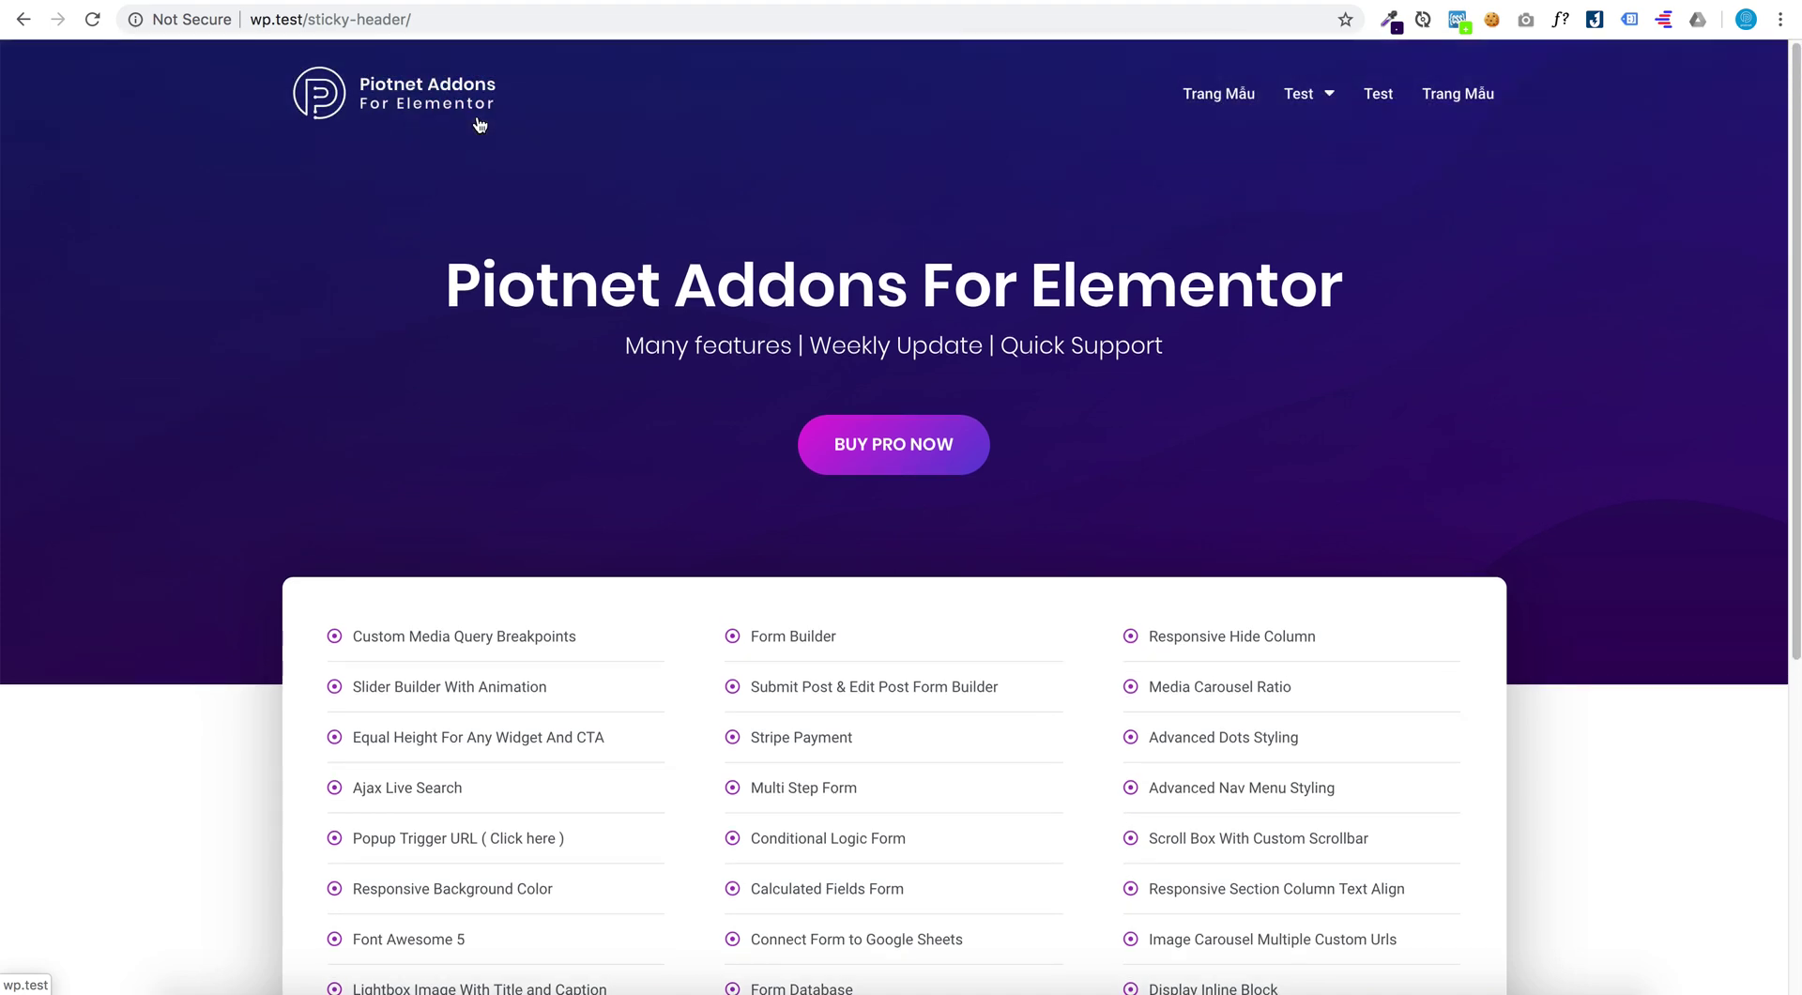
scroll(475, 125, "down", 1)
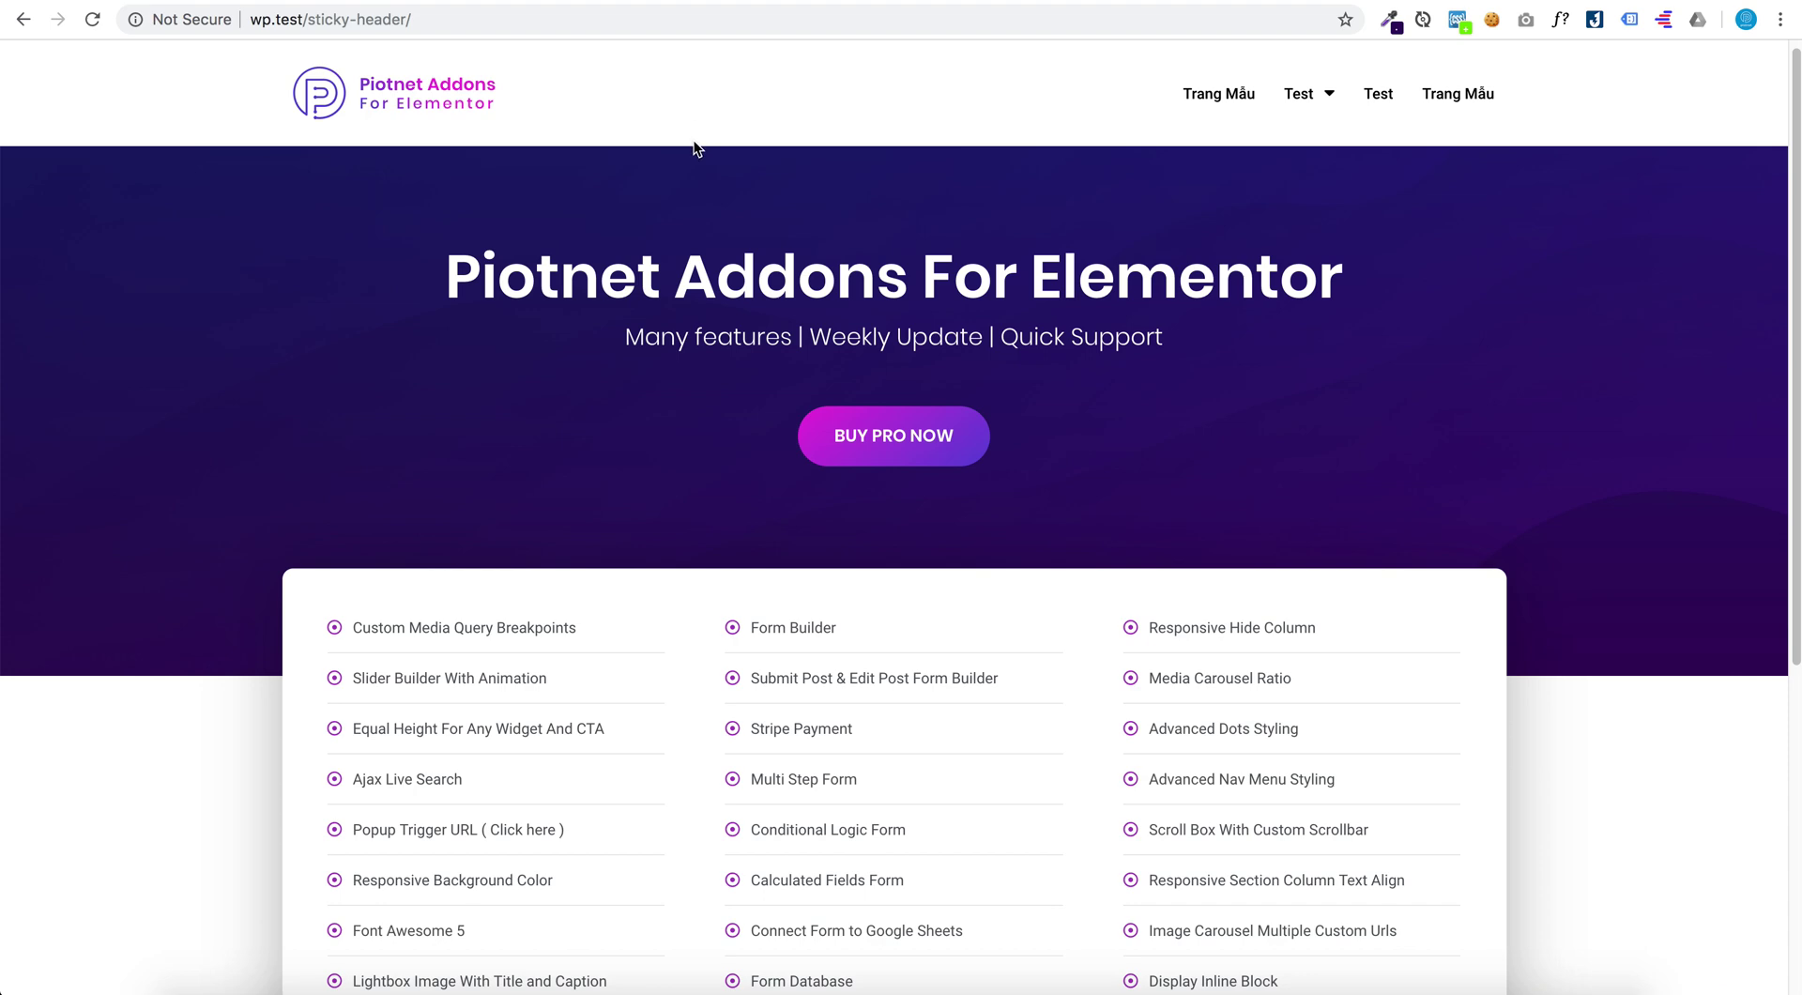
scroll(695, 140, "up", 1)
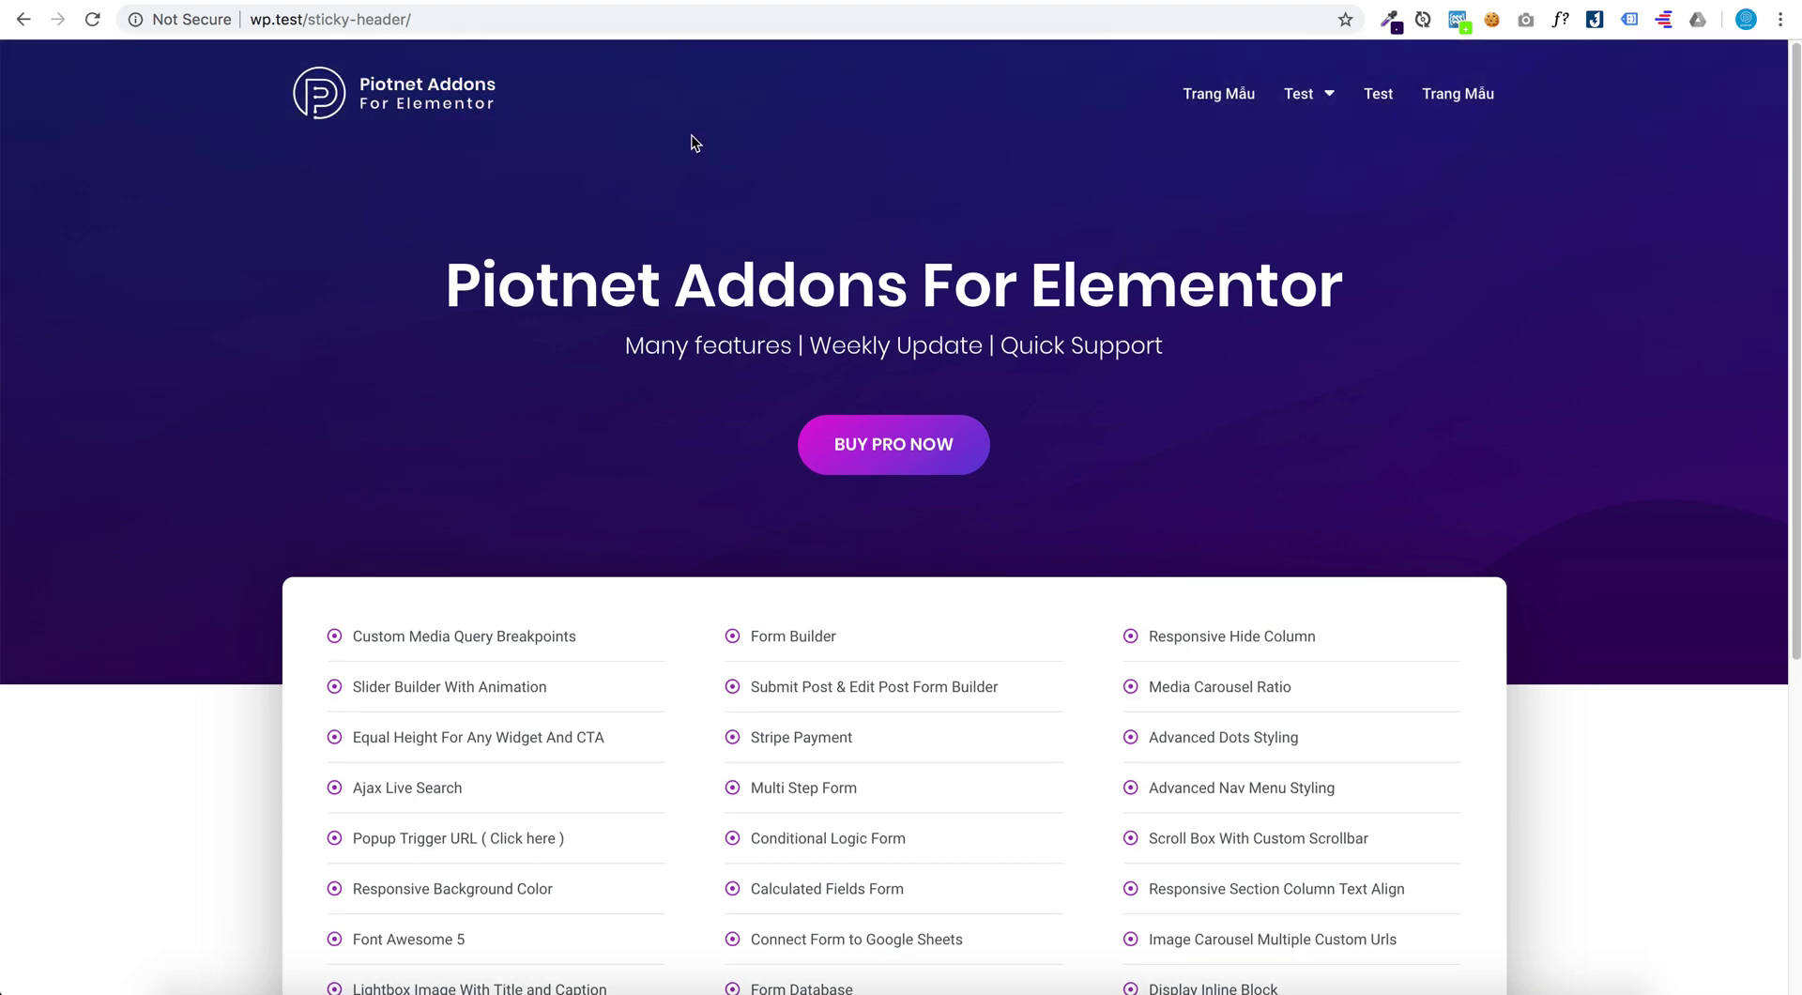
Open the header section's Advanced > Motion Effects > PAFE Sticky Header options, still disabled
key("super+bracketleft")
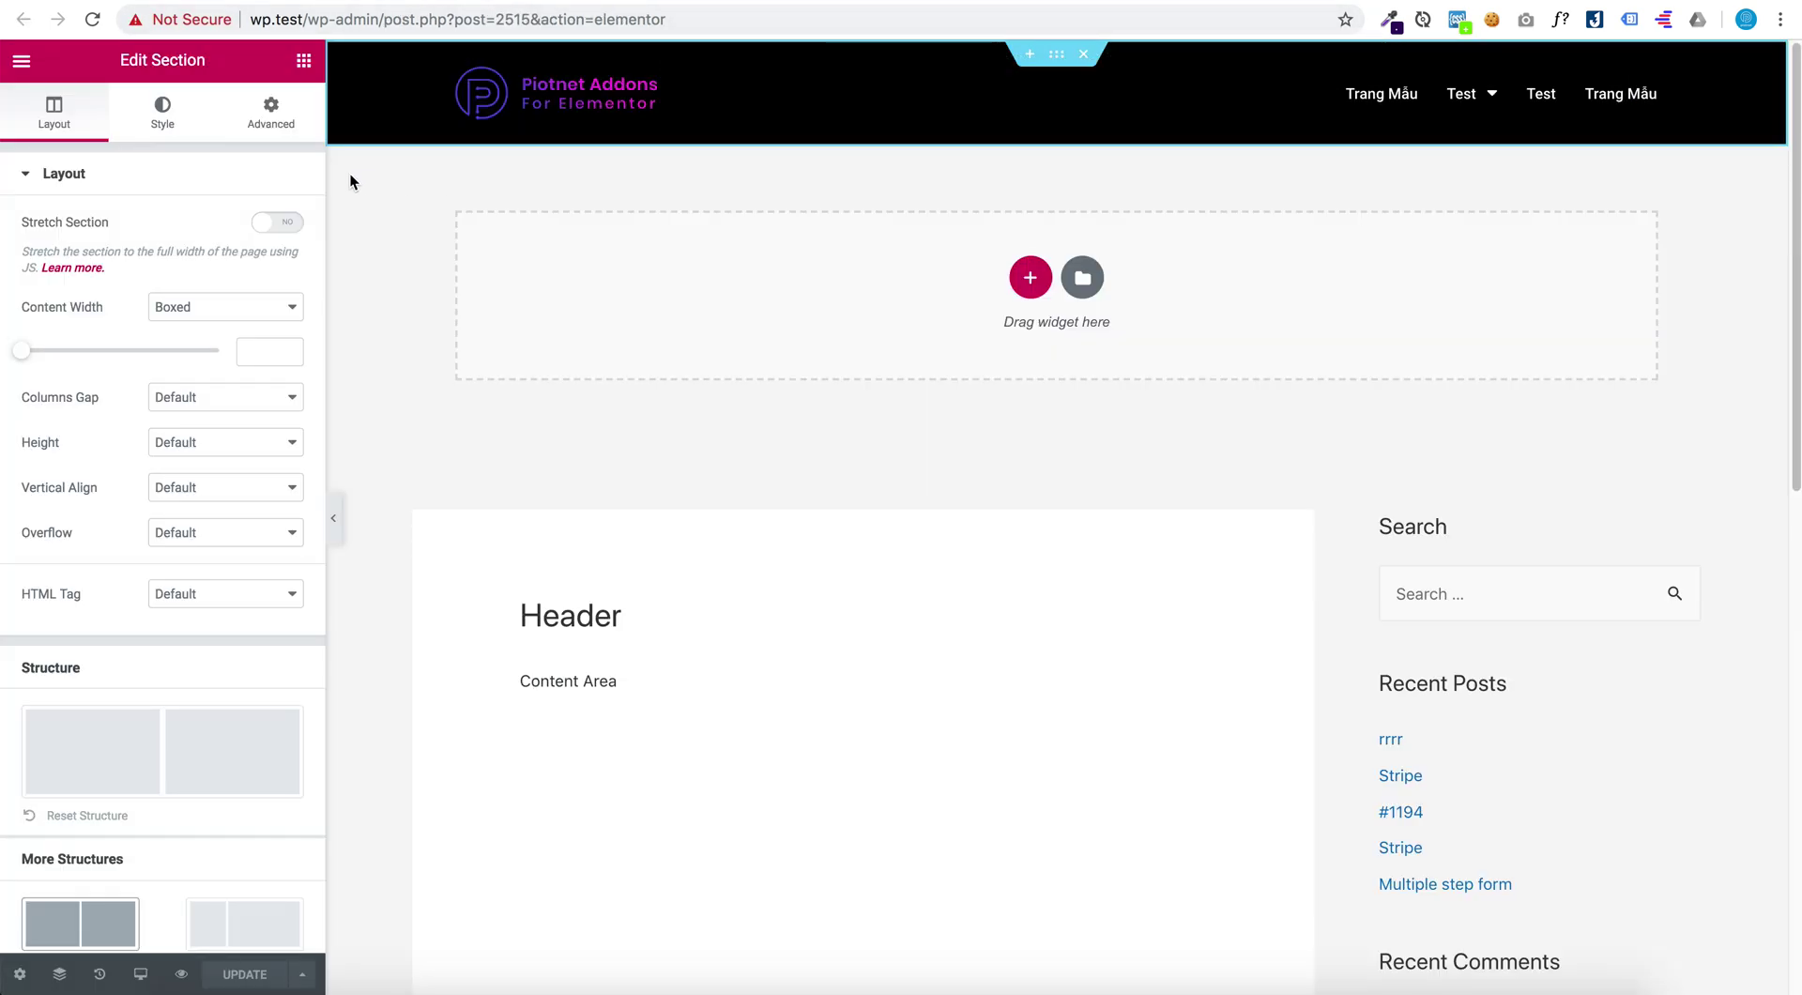
left_click(270, 113)
scroll(247, 224, "down", 2)
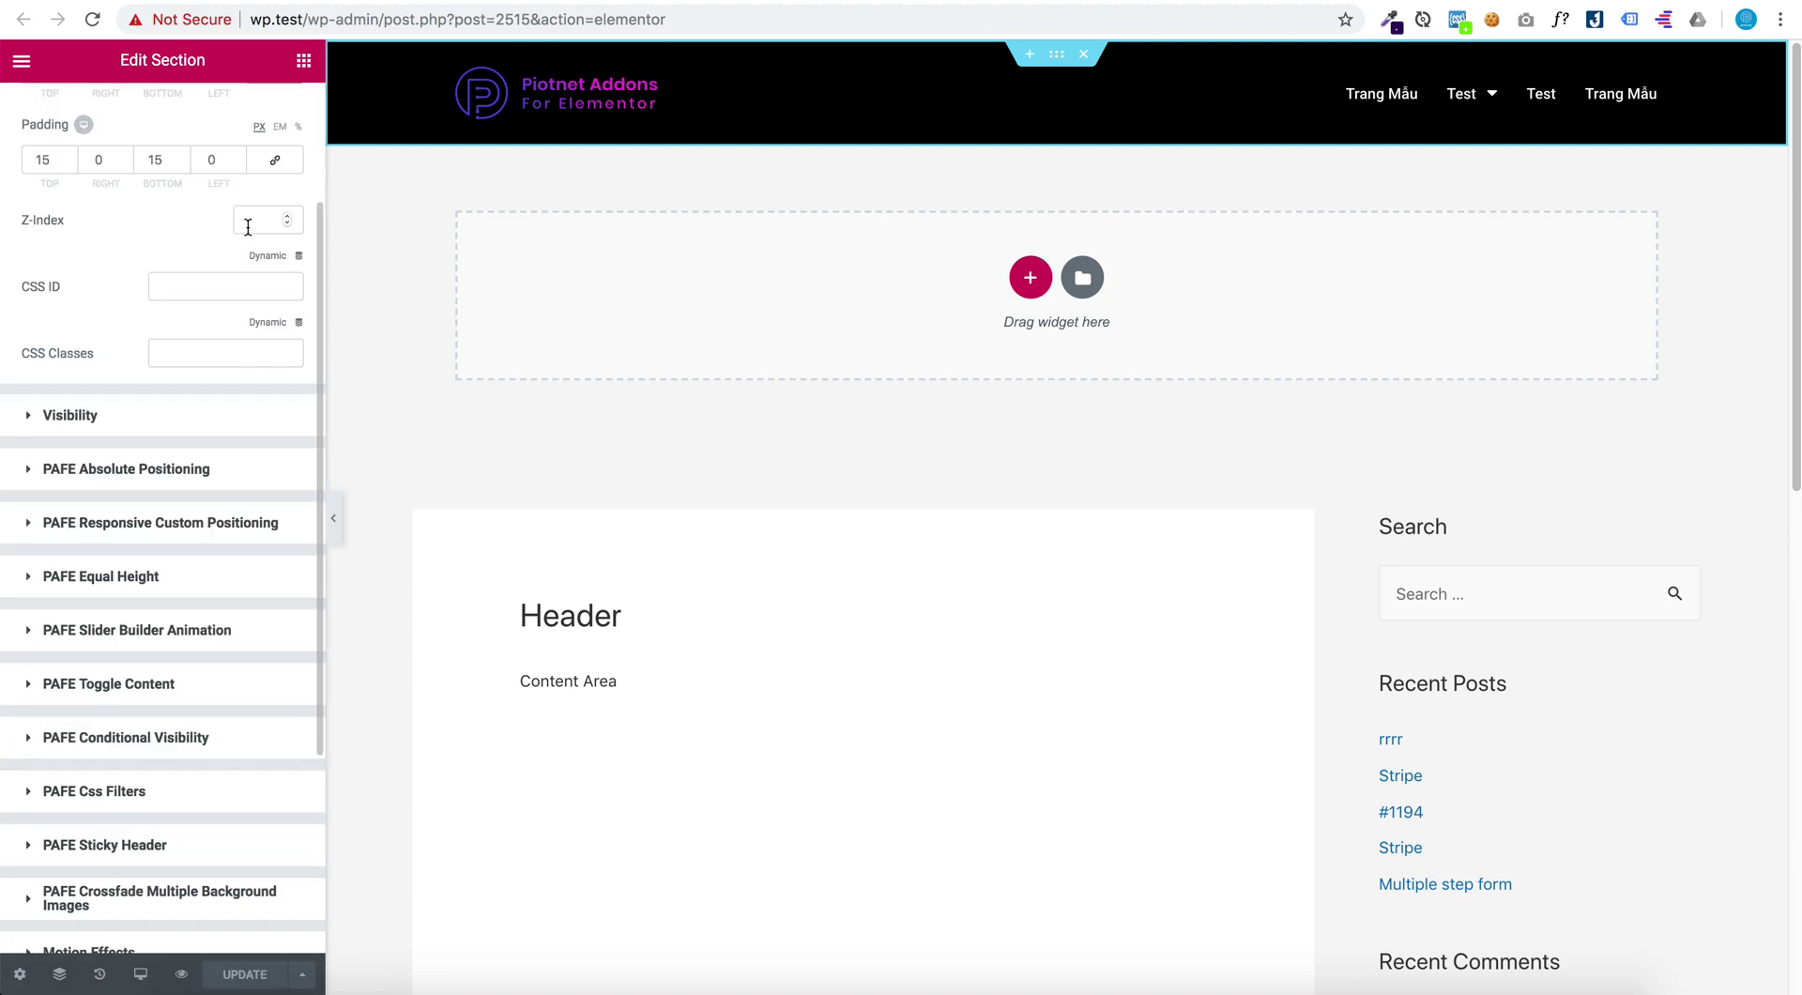
scroll(193, 703, "down", 3)
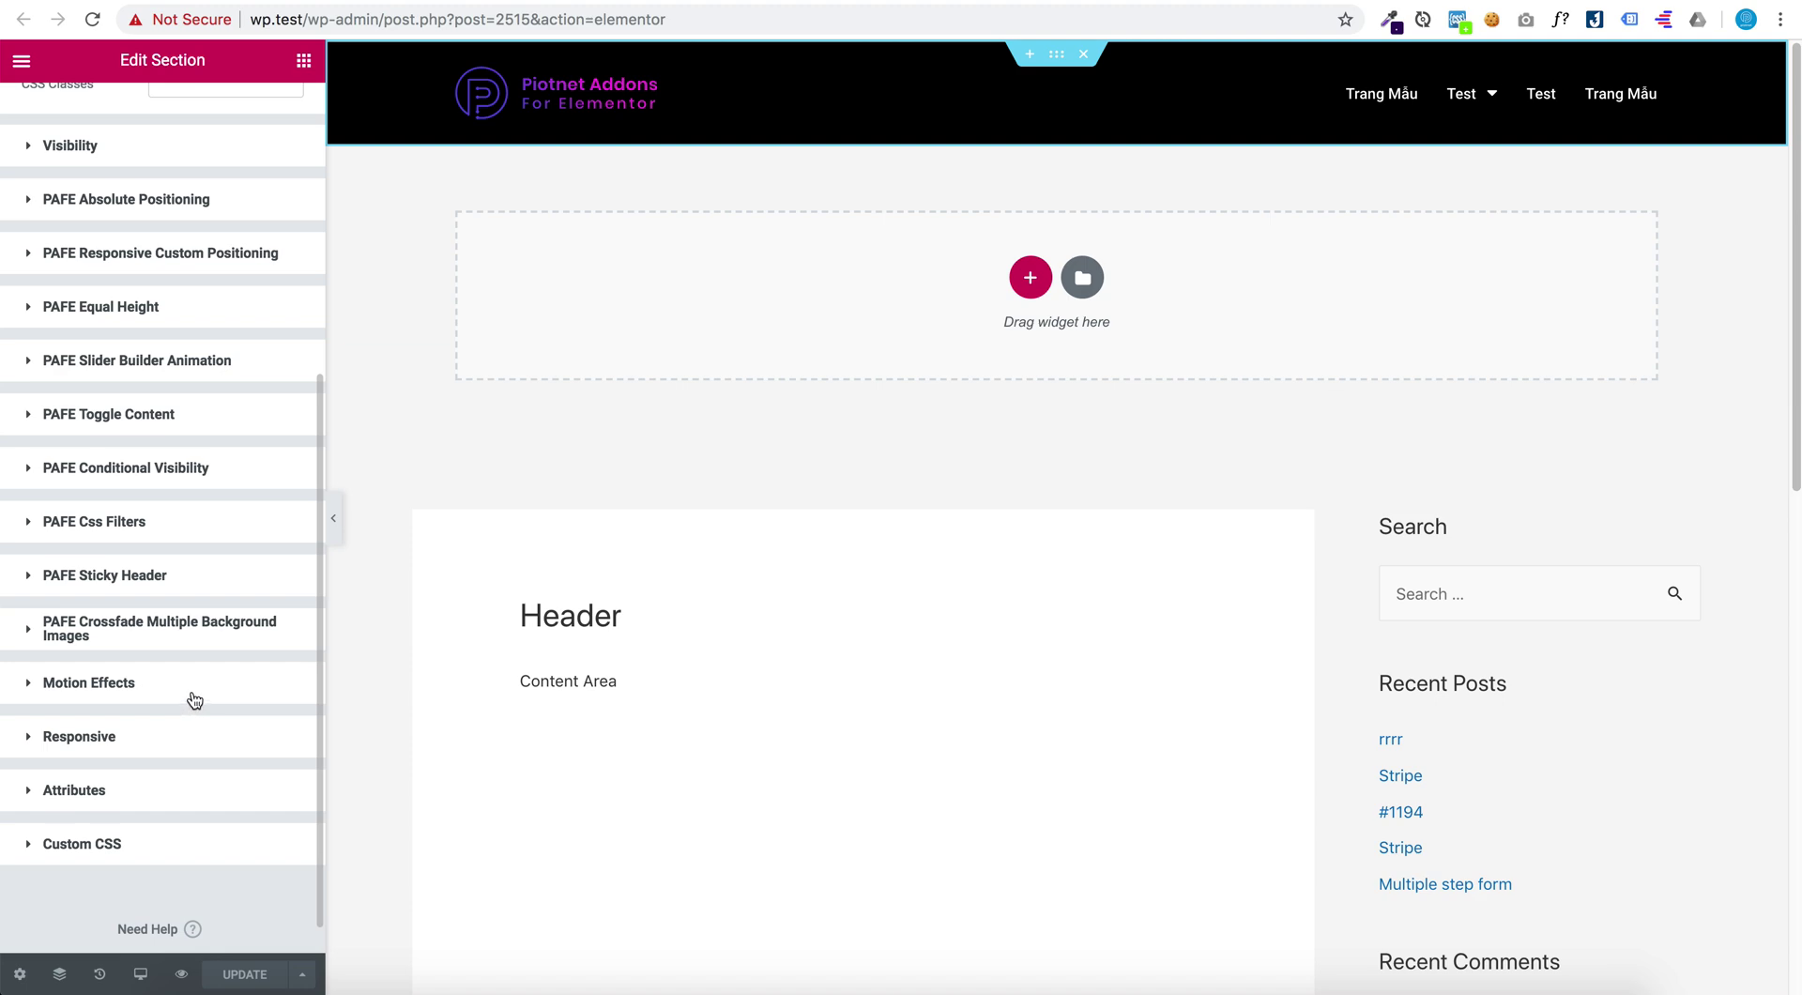
left_click(194, 699)
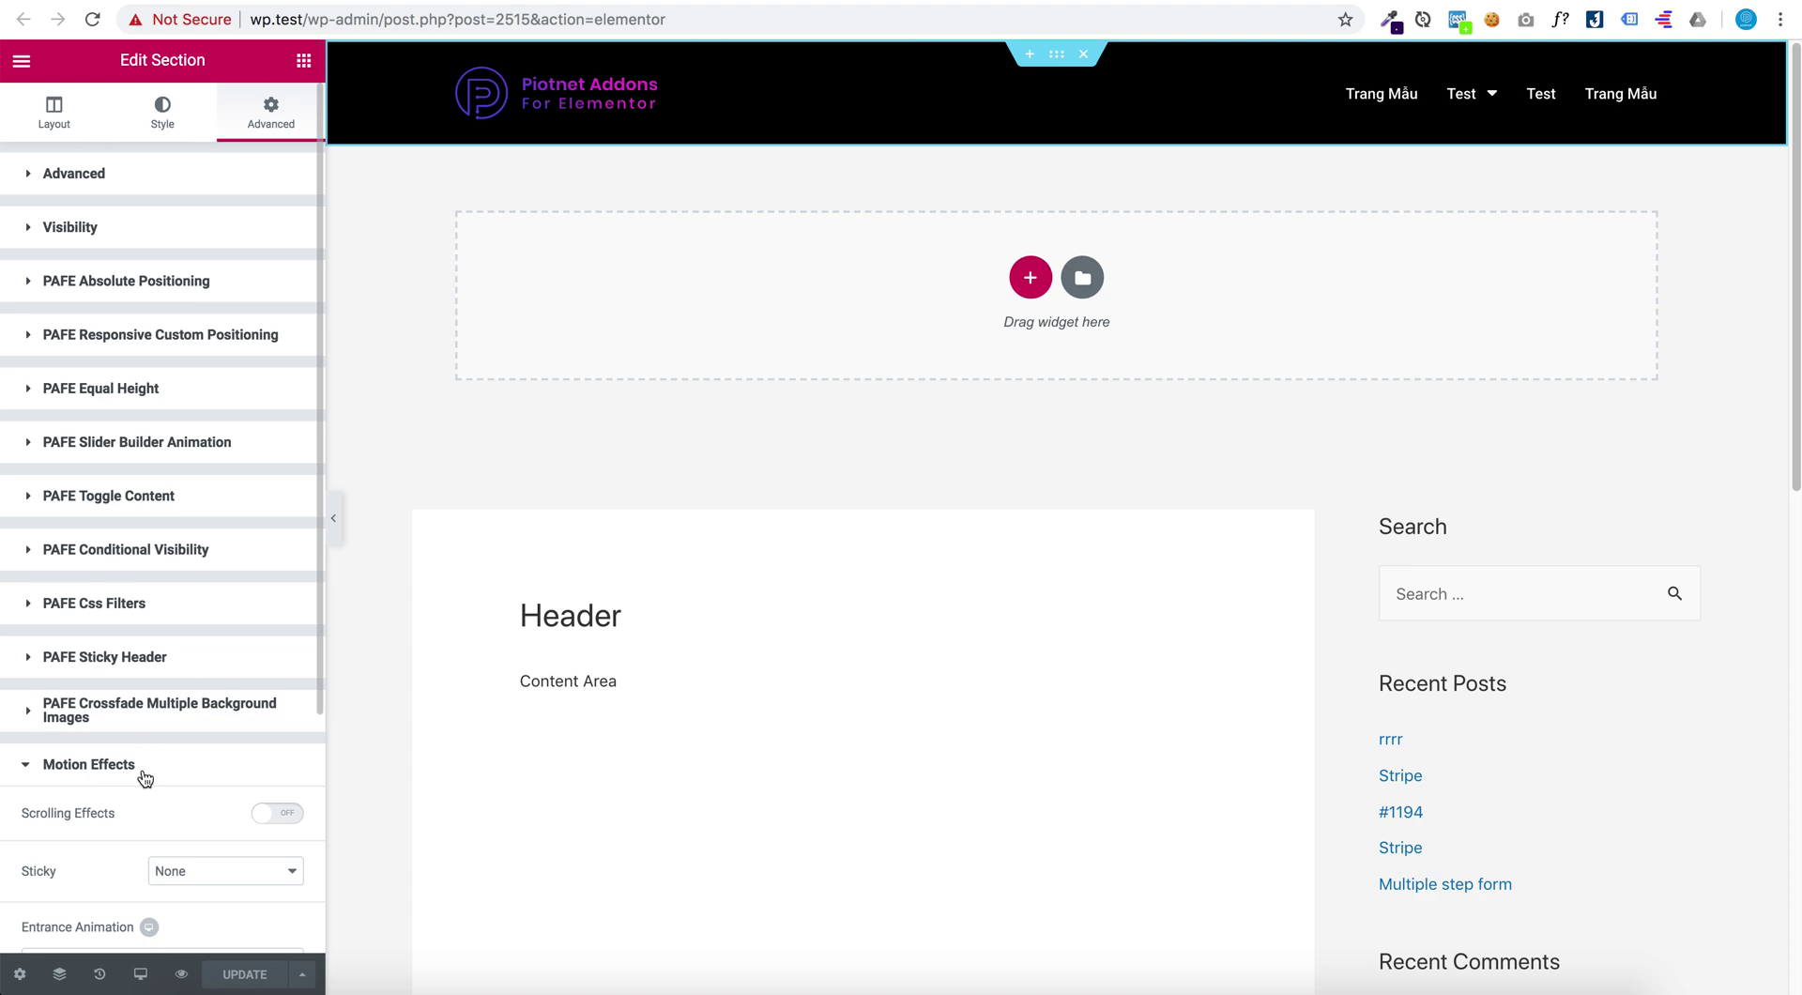
scroll(143, 777, "down", 1)
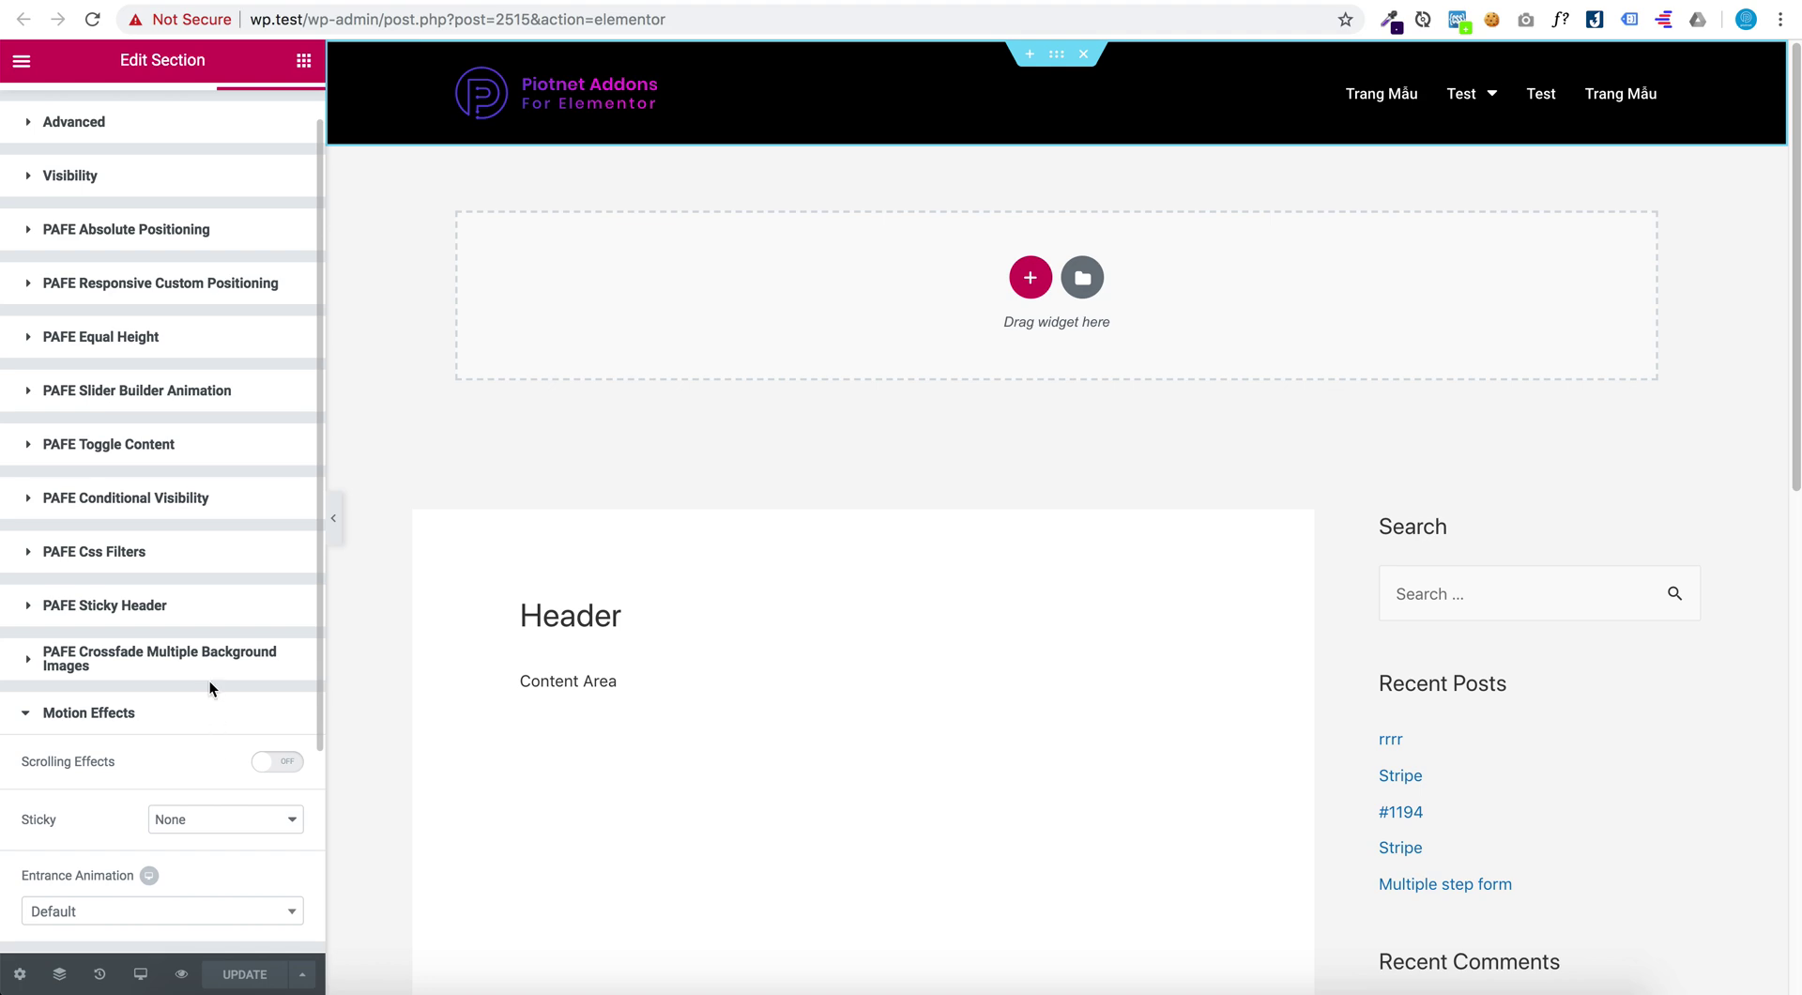
left_click(208, 608)
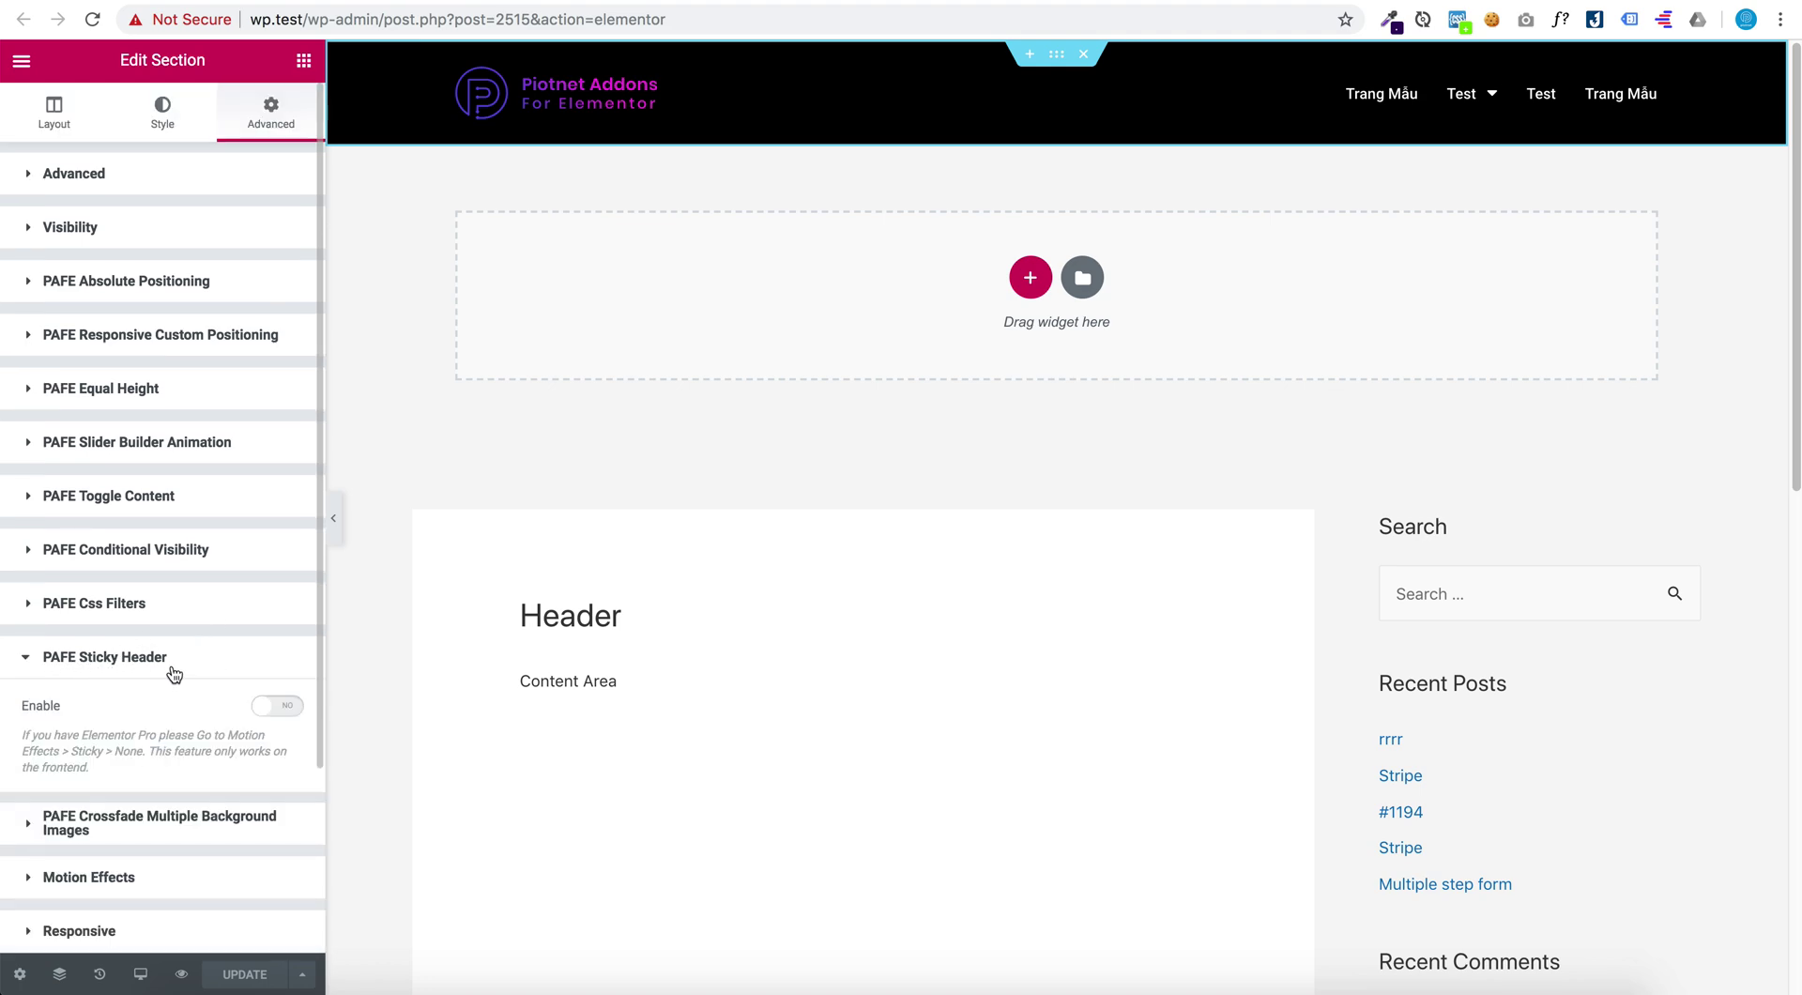
scroll(183, 672, "down", 3)
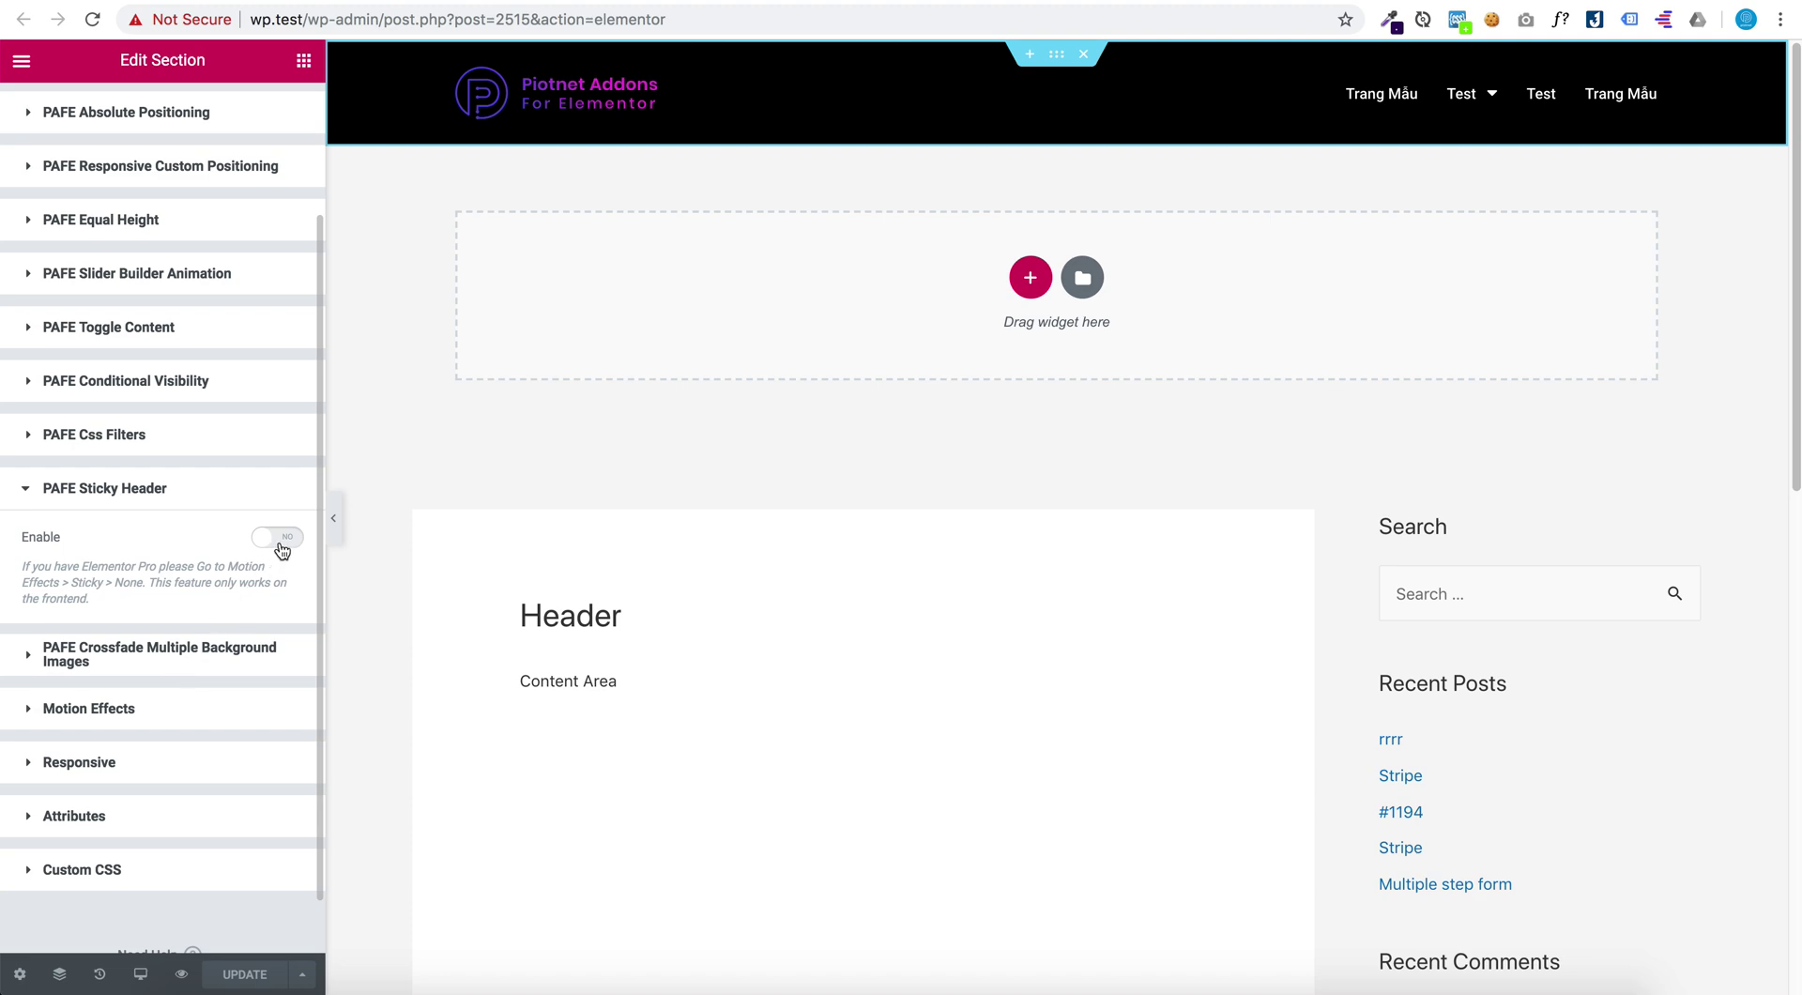
Enable PAFE Sticky Header for the header section, update, and reload the live page
left_click(280, 538)
scroll(239, 582, "down", 1)
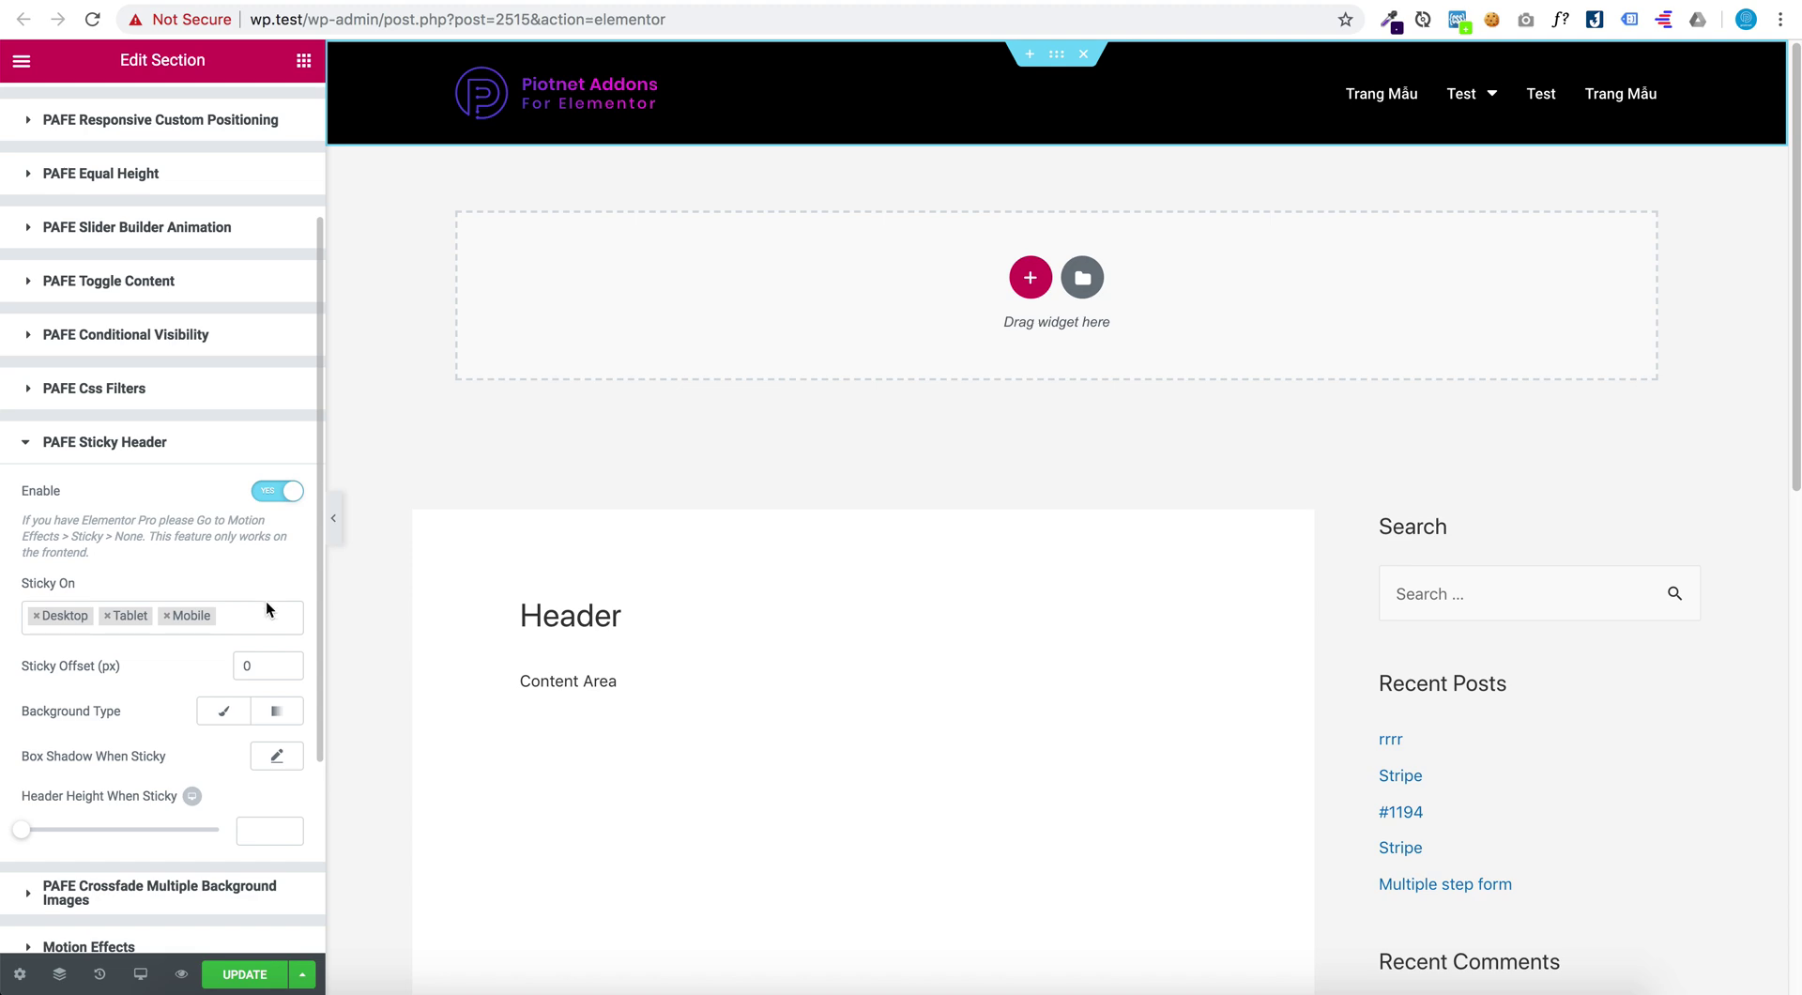
left_click(239, 974)
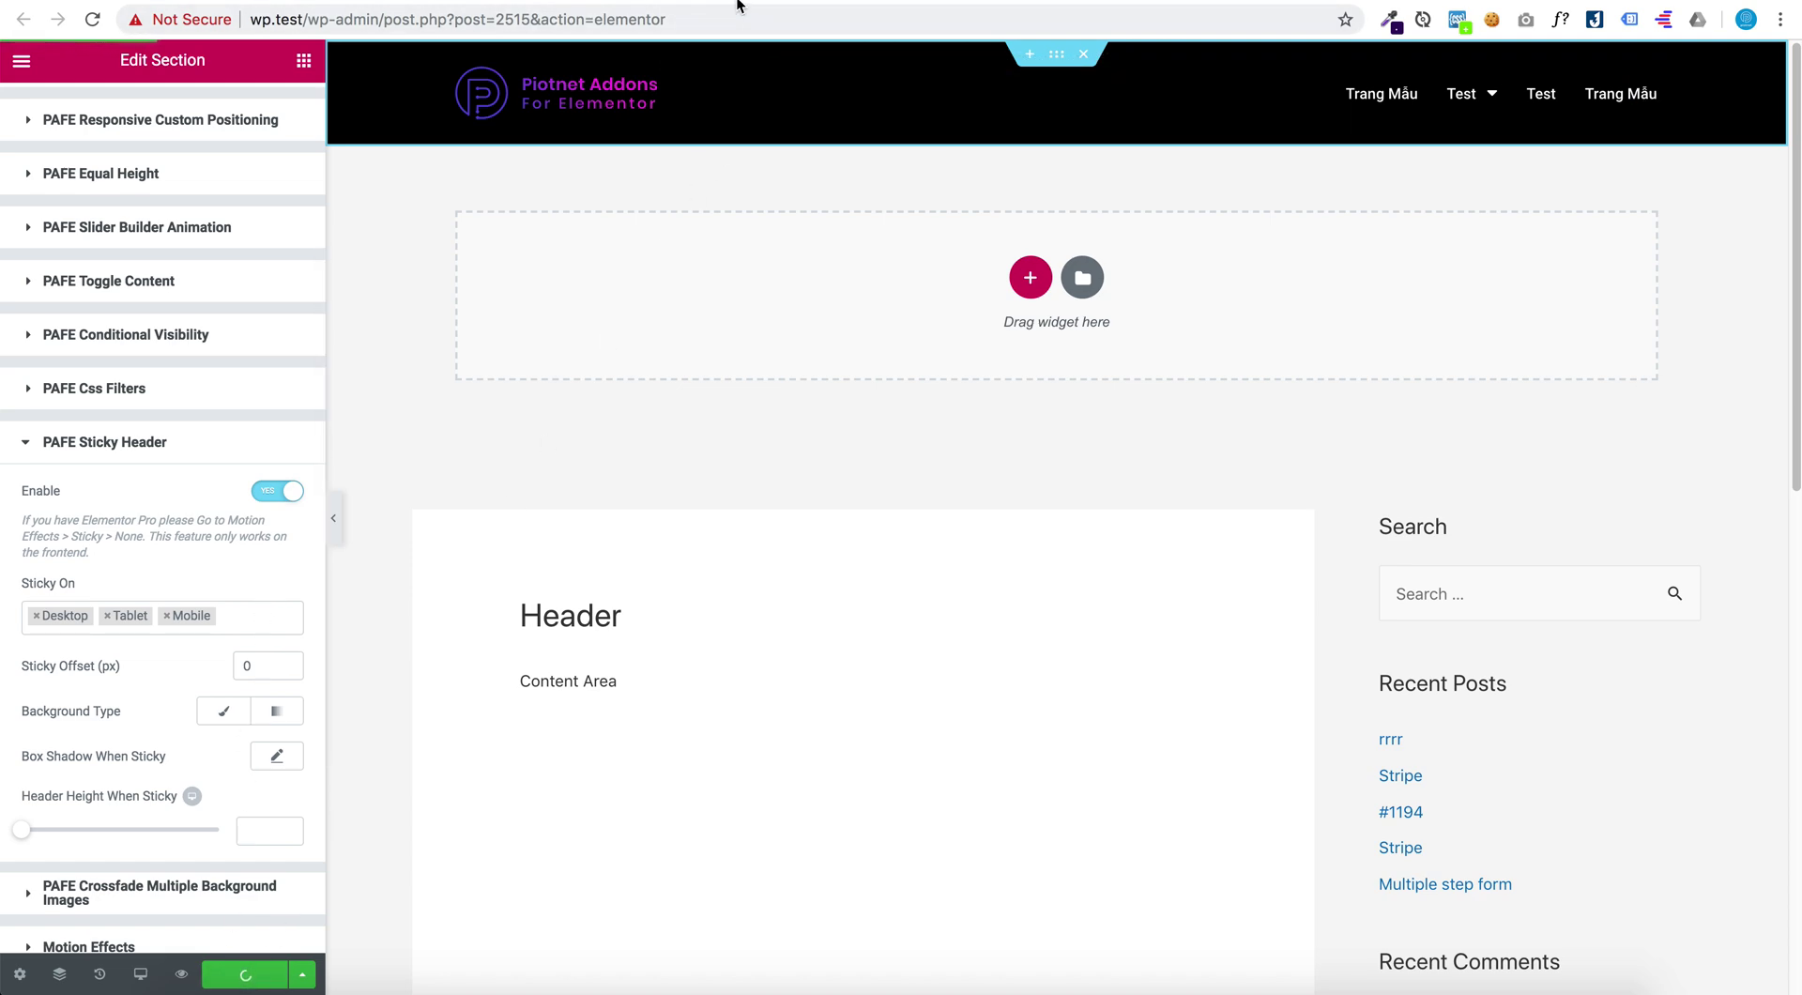
left_click(738, 3)
left_click(87, 22)
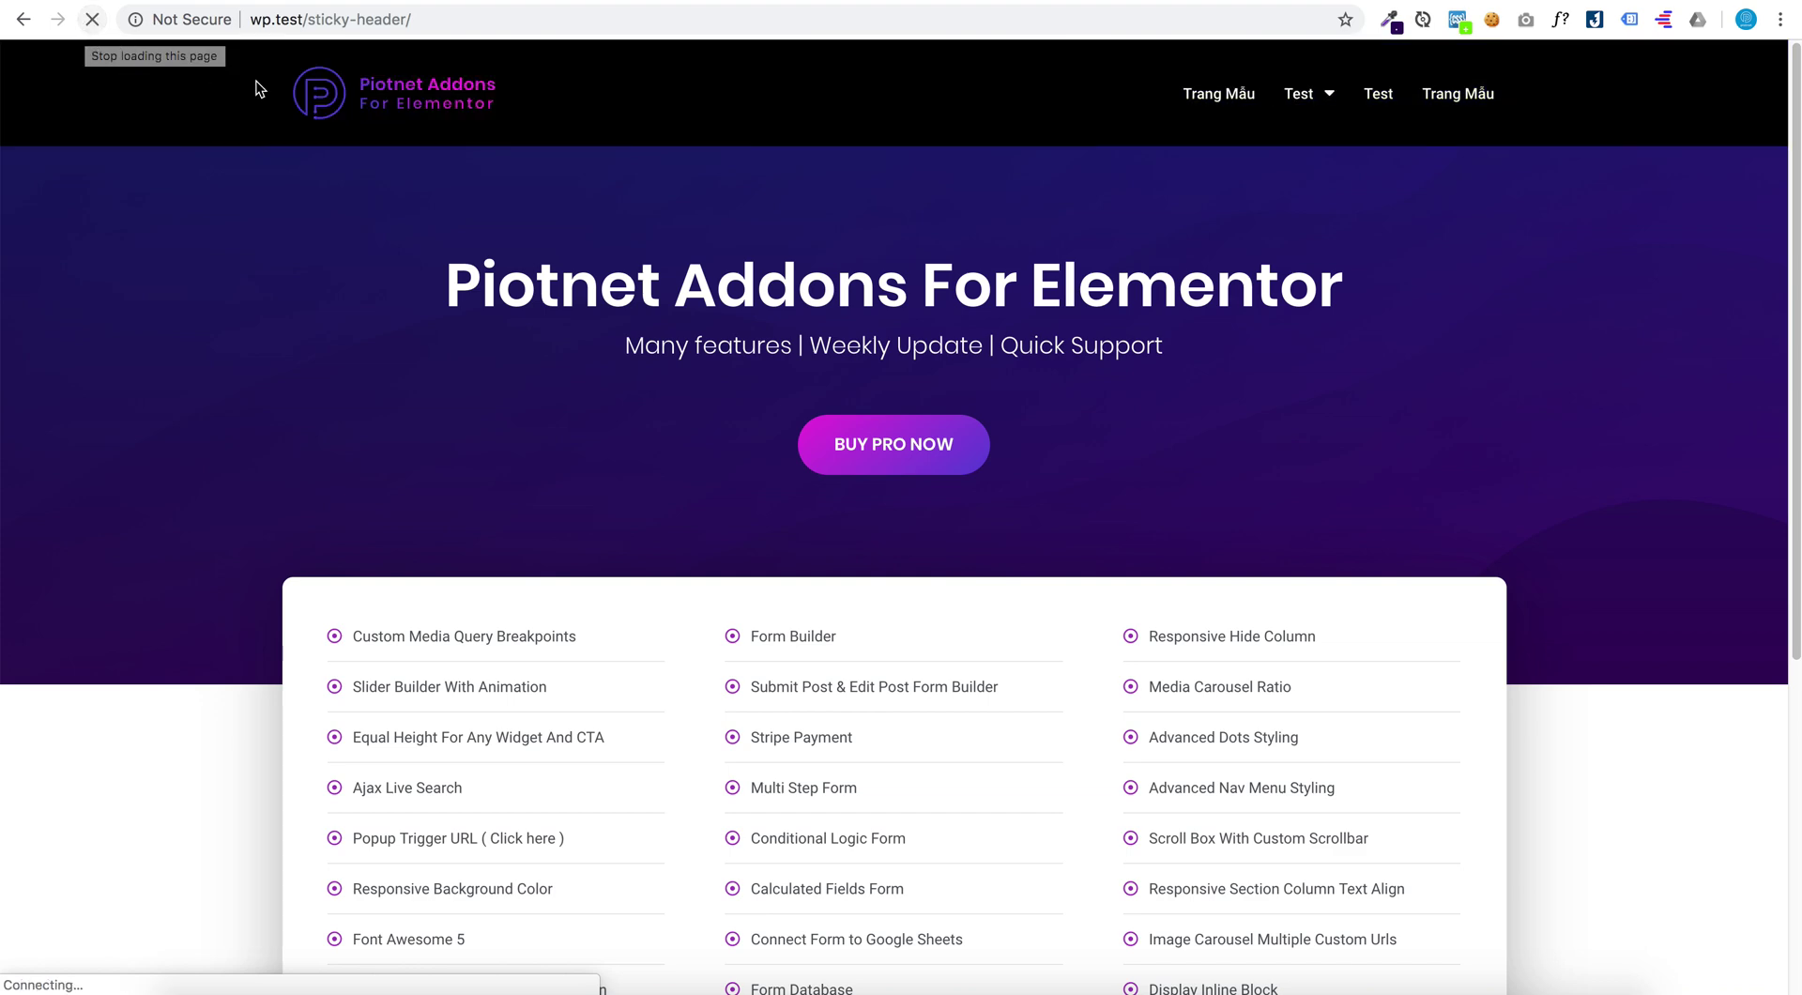
Scroll the live page to confirm the black header stays fixed, then return to the editor
scroll(714, 180, "down", 3)
scroll(714, 180, "up", 3)
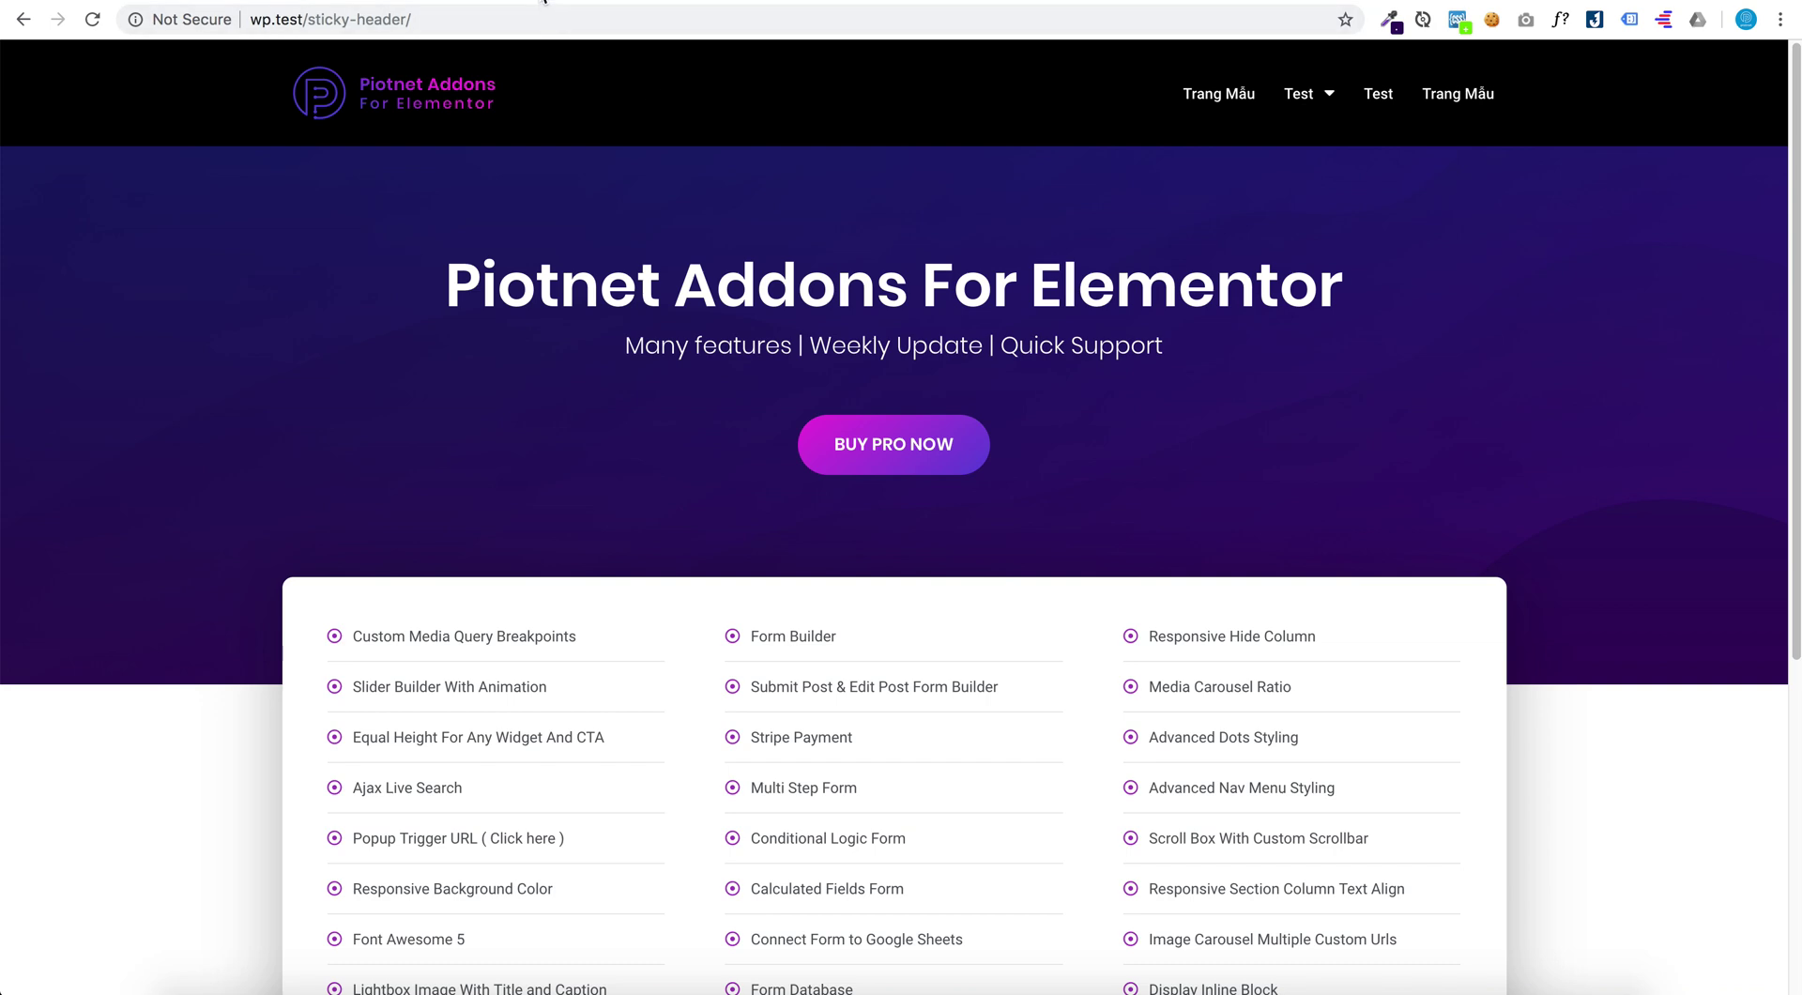
key("ctrl+Tab")
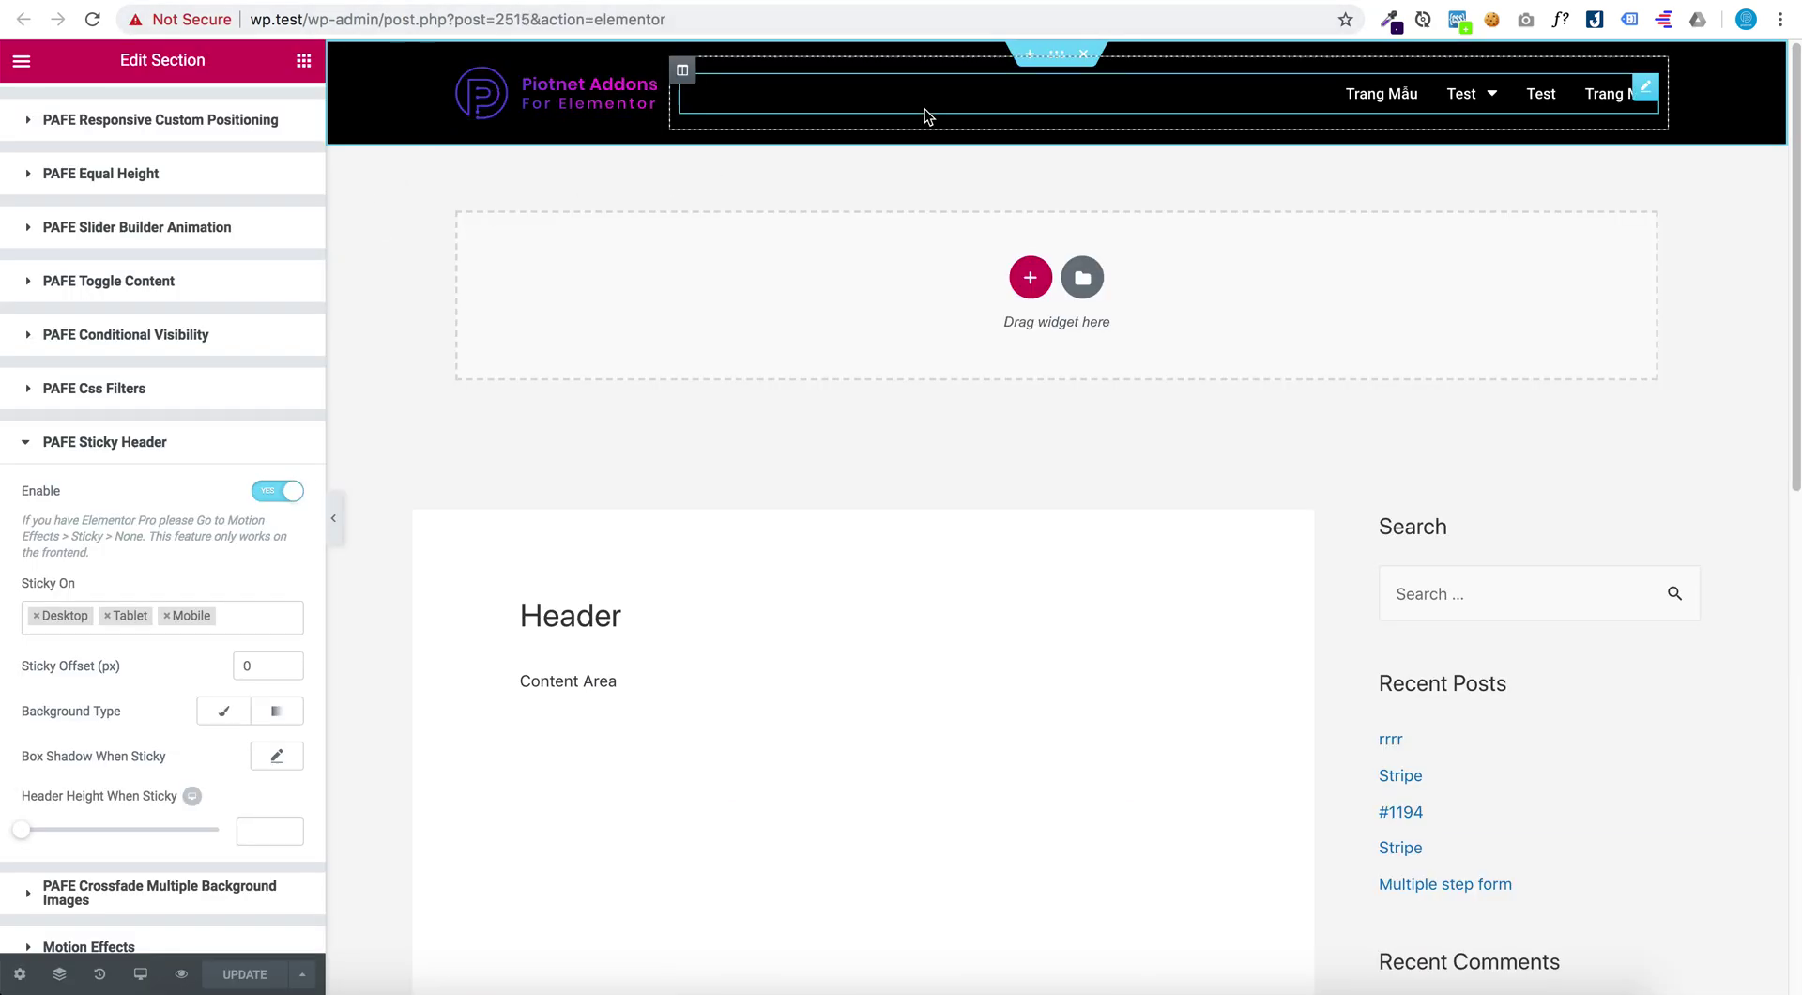
Clear the header section's black background color in Style > Background and update
scroll(244, 216, "up", 3)
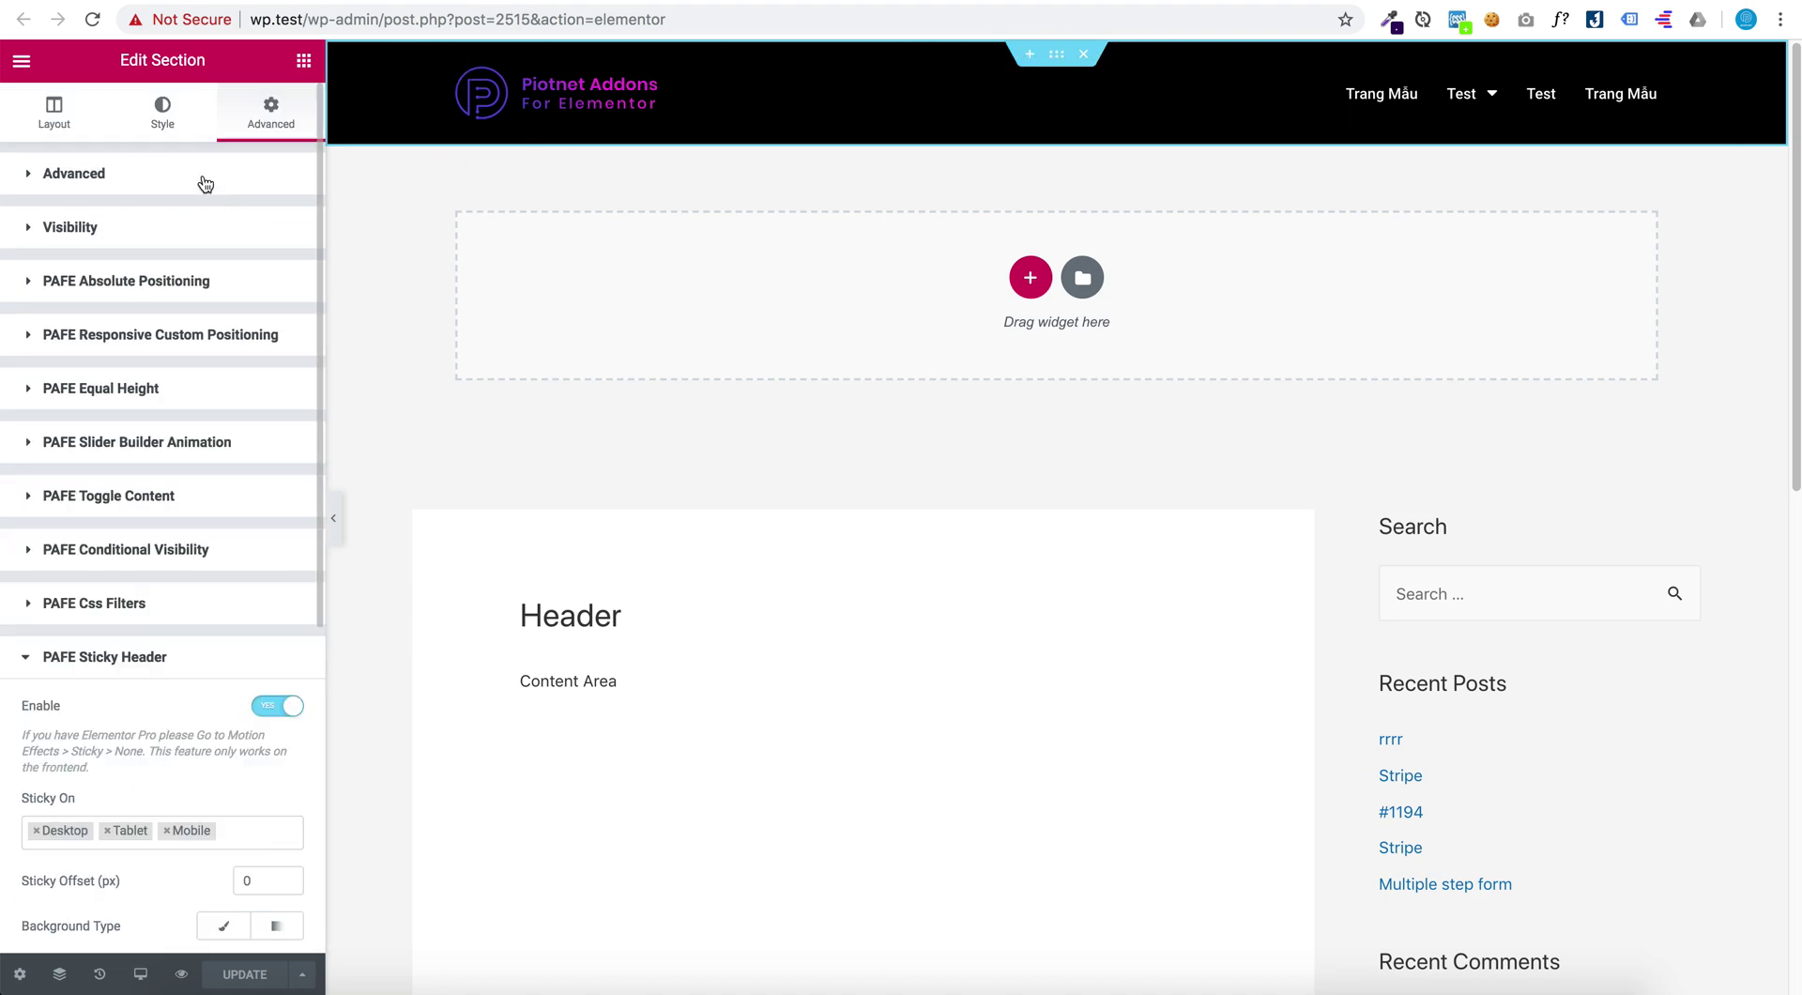
left_click(166, 129)
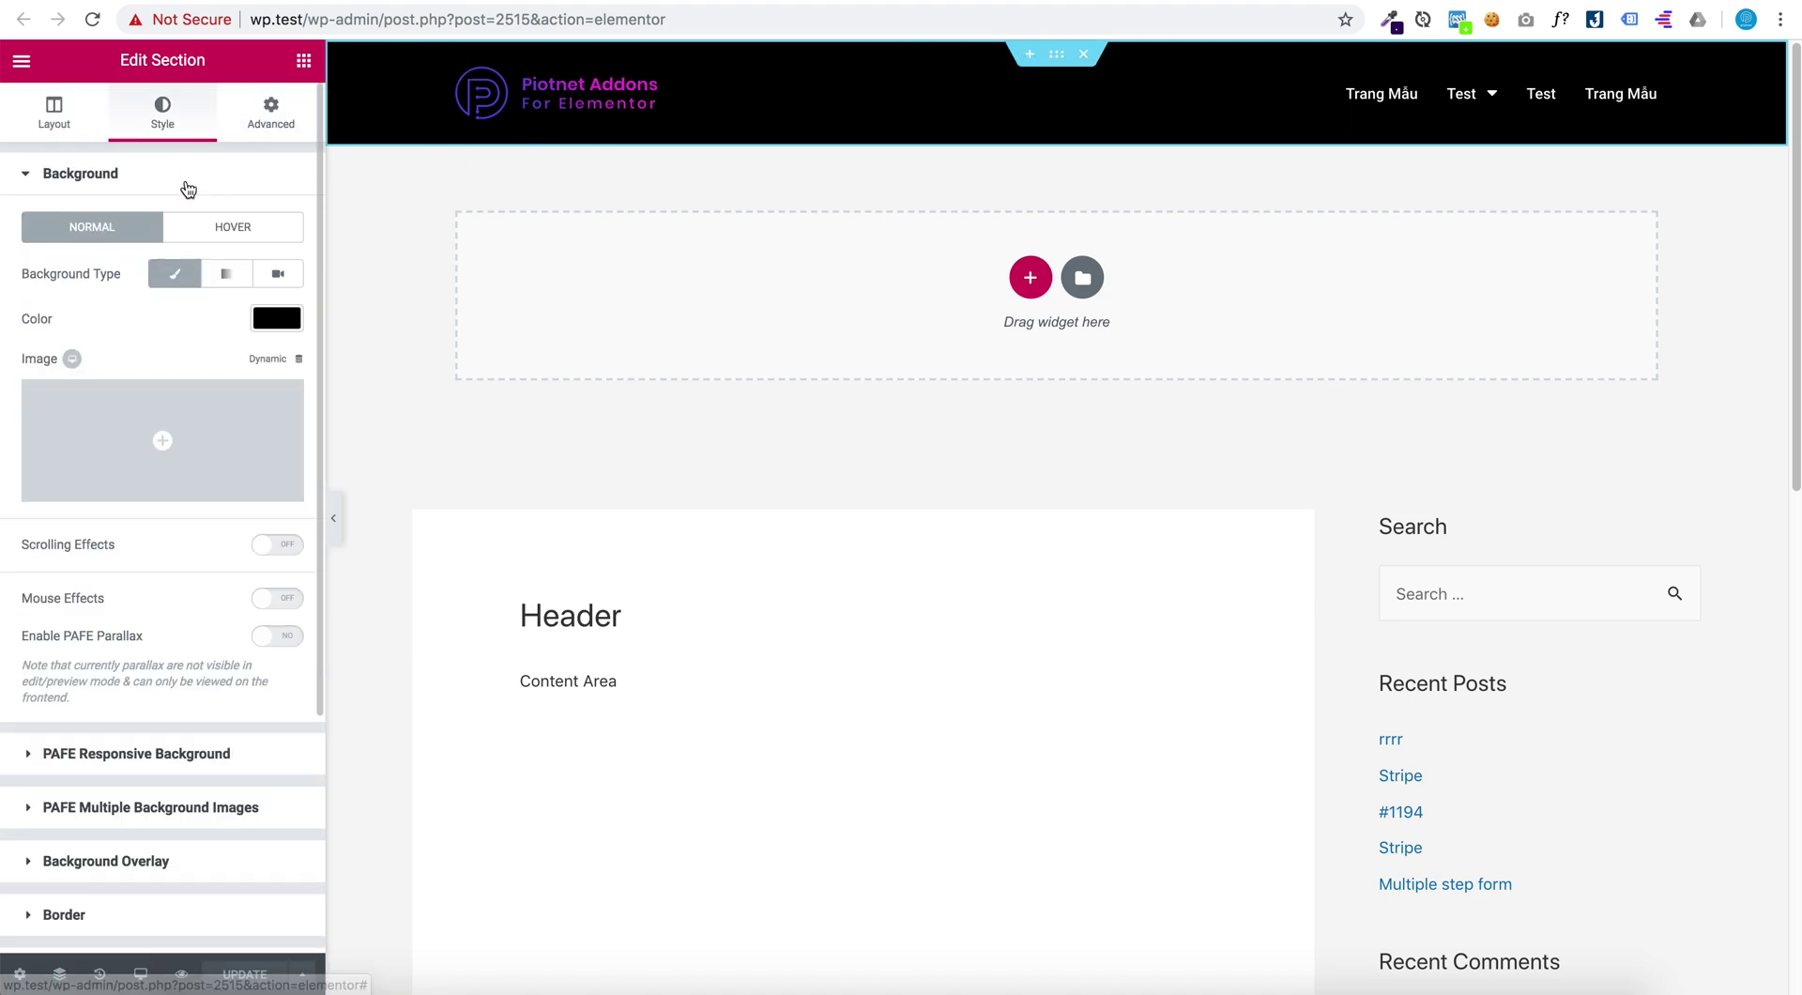
left_click(275, 319)
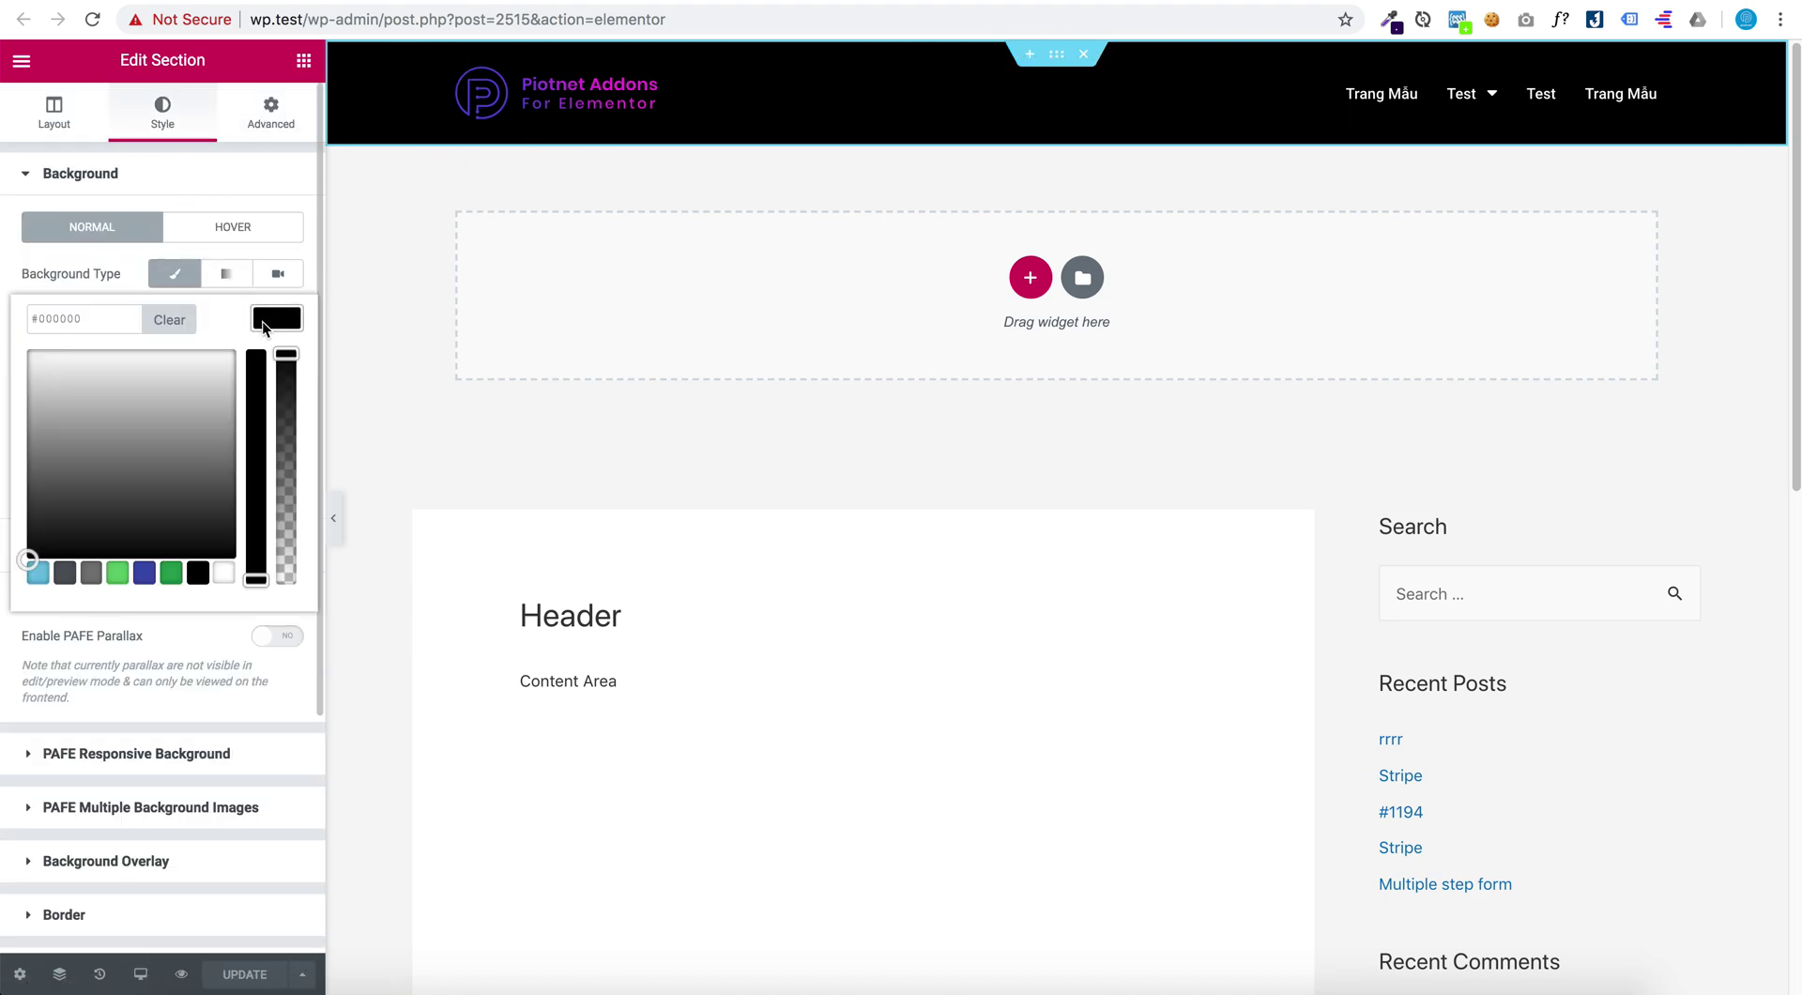
left_click(167, 321)
left_click(3, 256)
left_click(259, 974)
Reload the live page to see the transparent header, then return to the editor
key("ctrl+Tab")
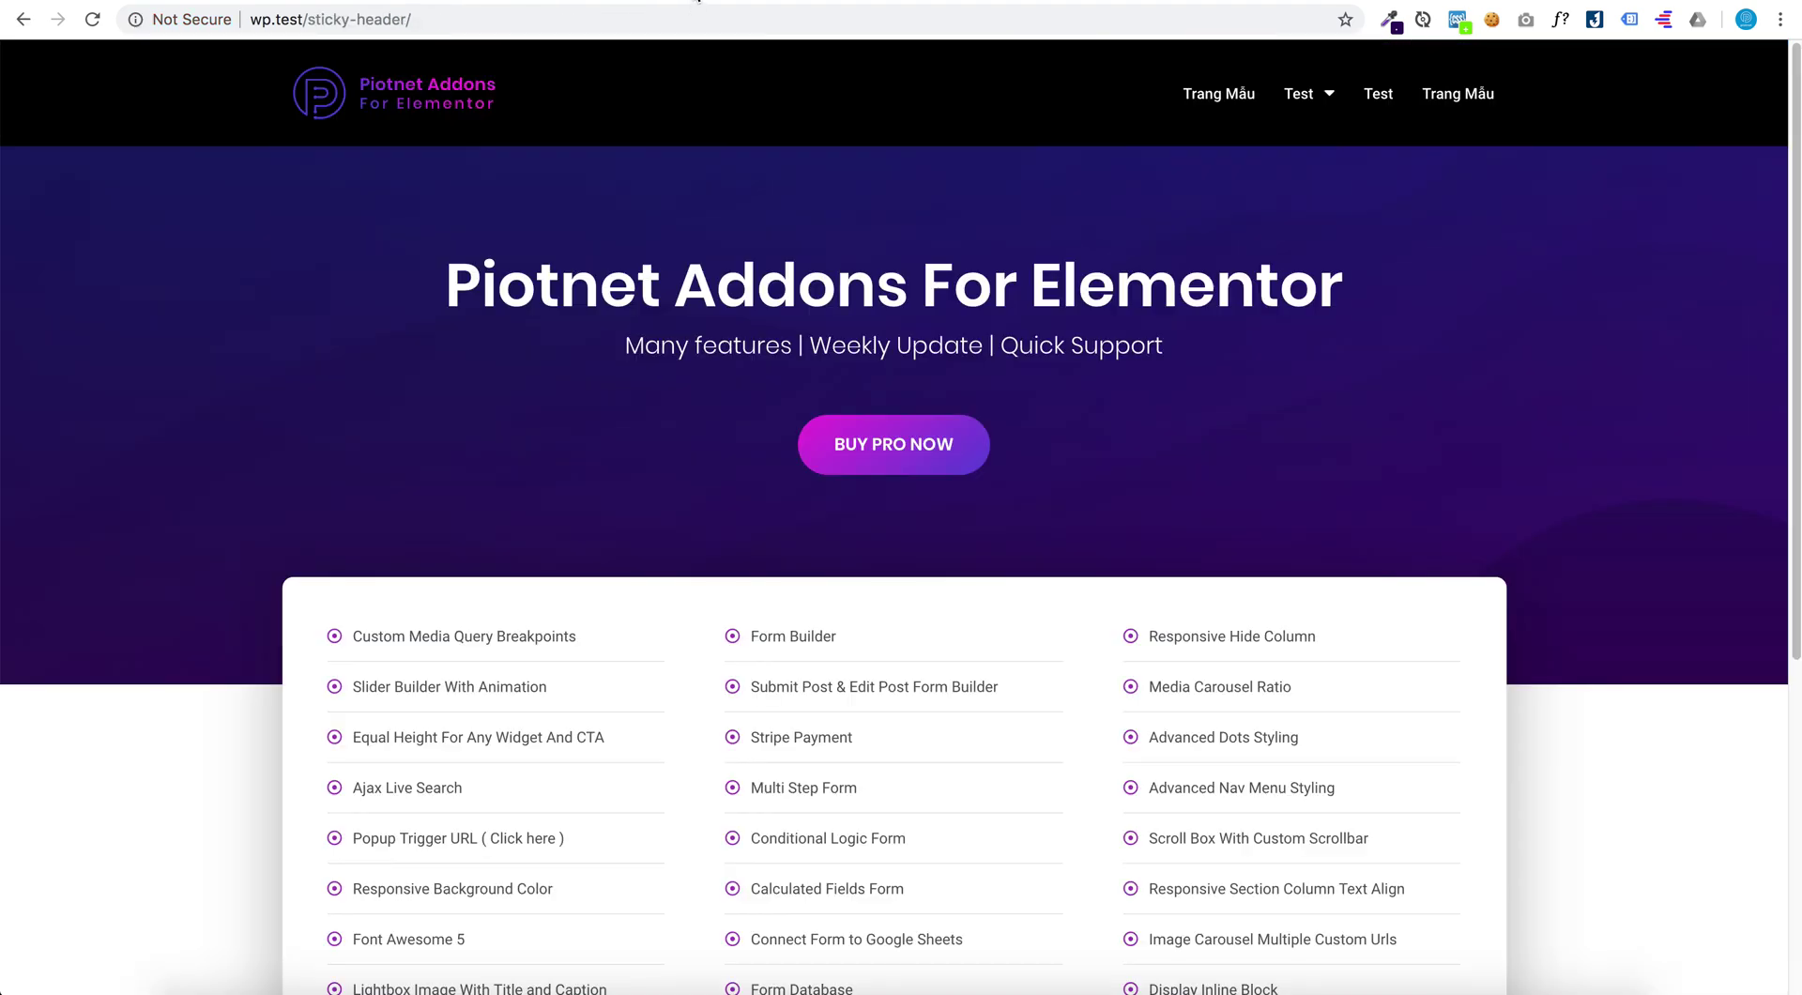
left_click(96, 20)
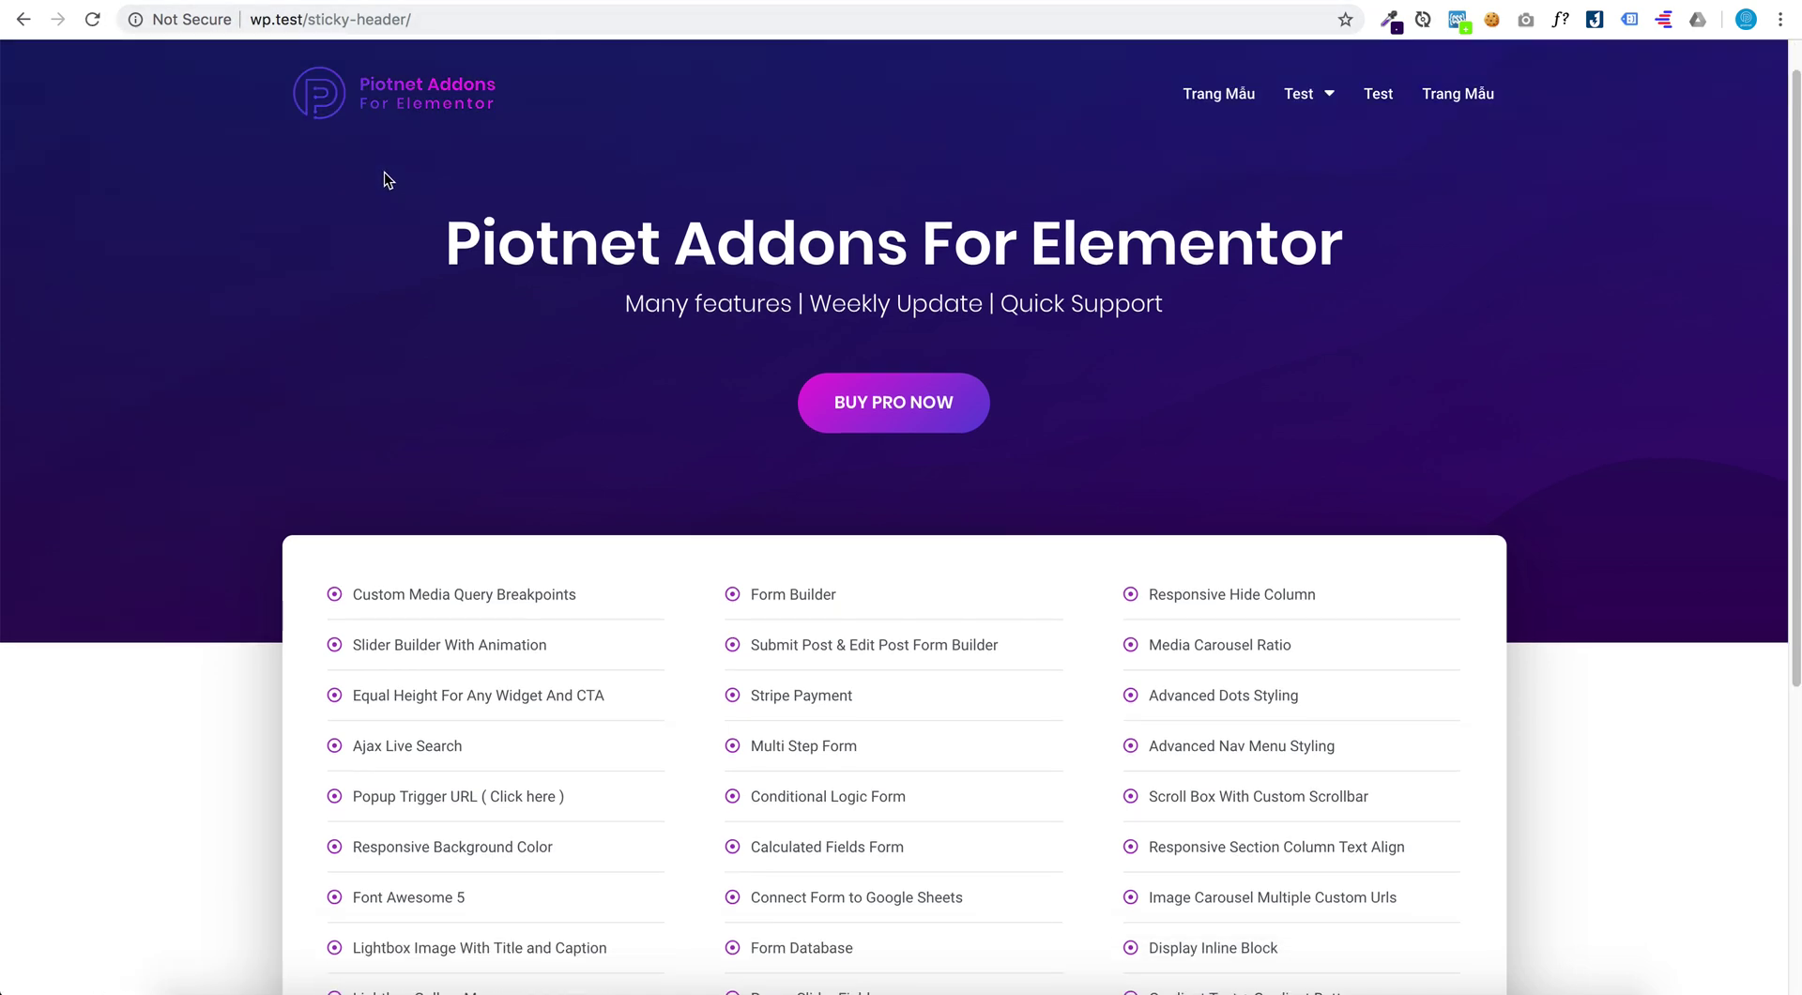
left_click(459, 2)
Set the PAFE sticky header background to Classic white (#ffffff) and update the page
left_click(272, 114)
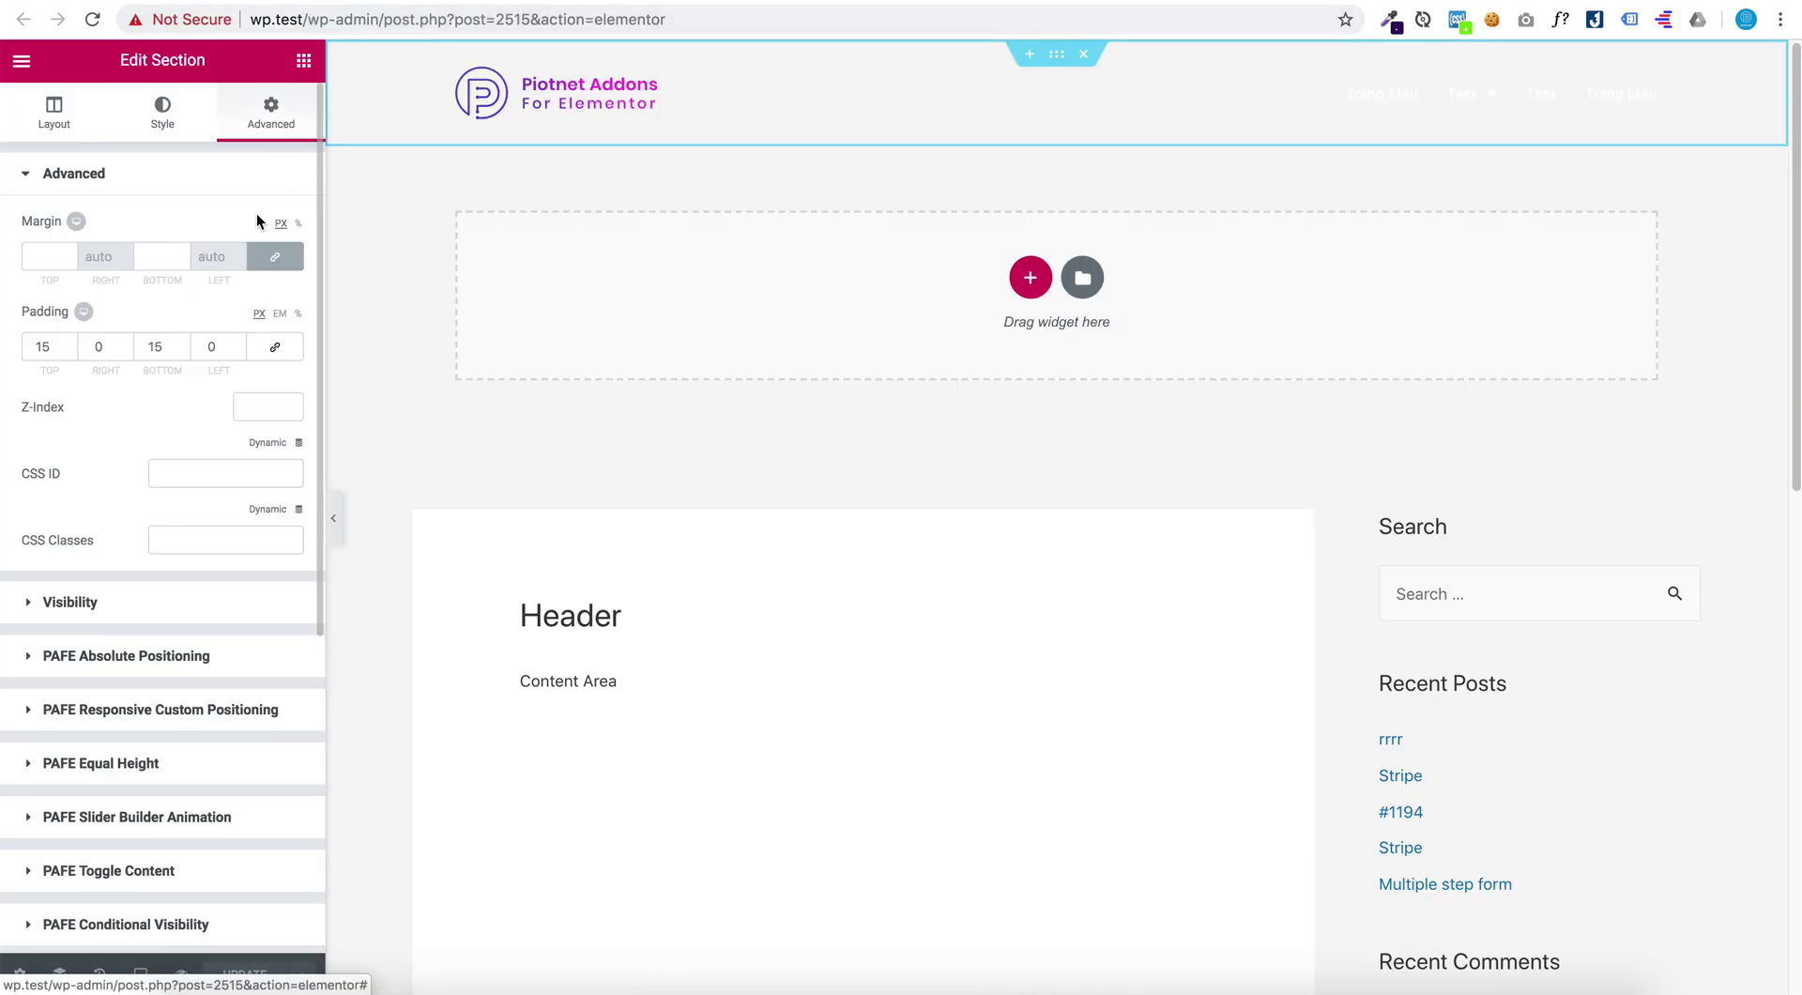
scroll(254, 262, "down", 5)
left_click(174, 531)
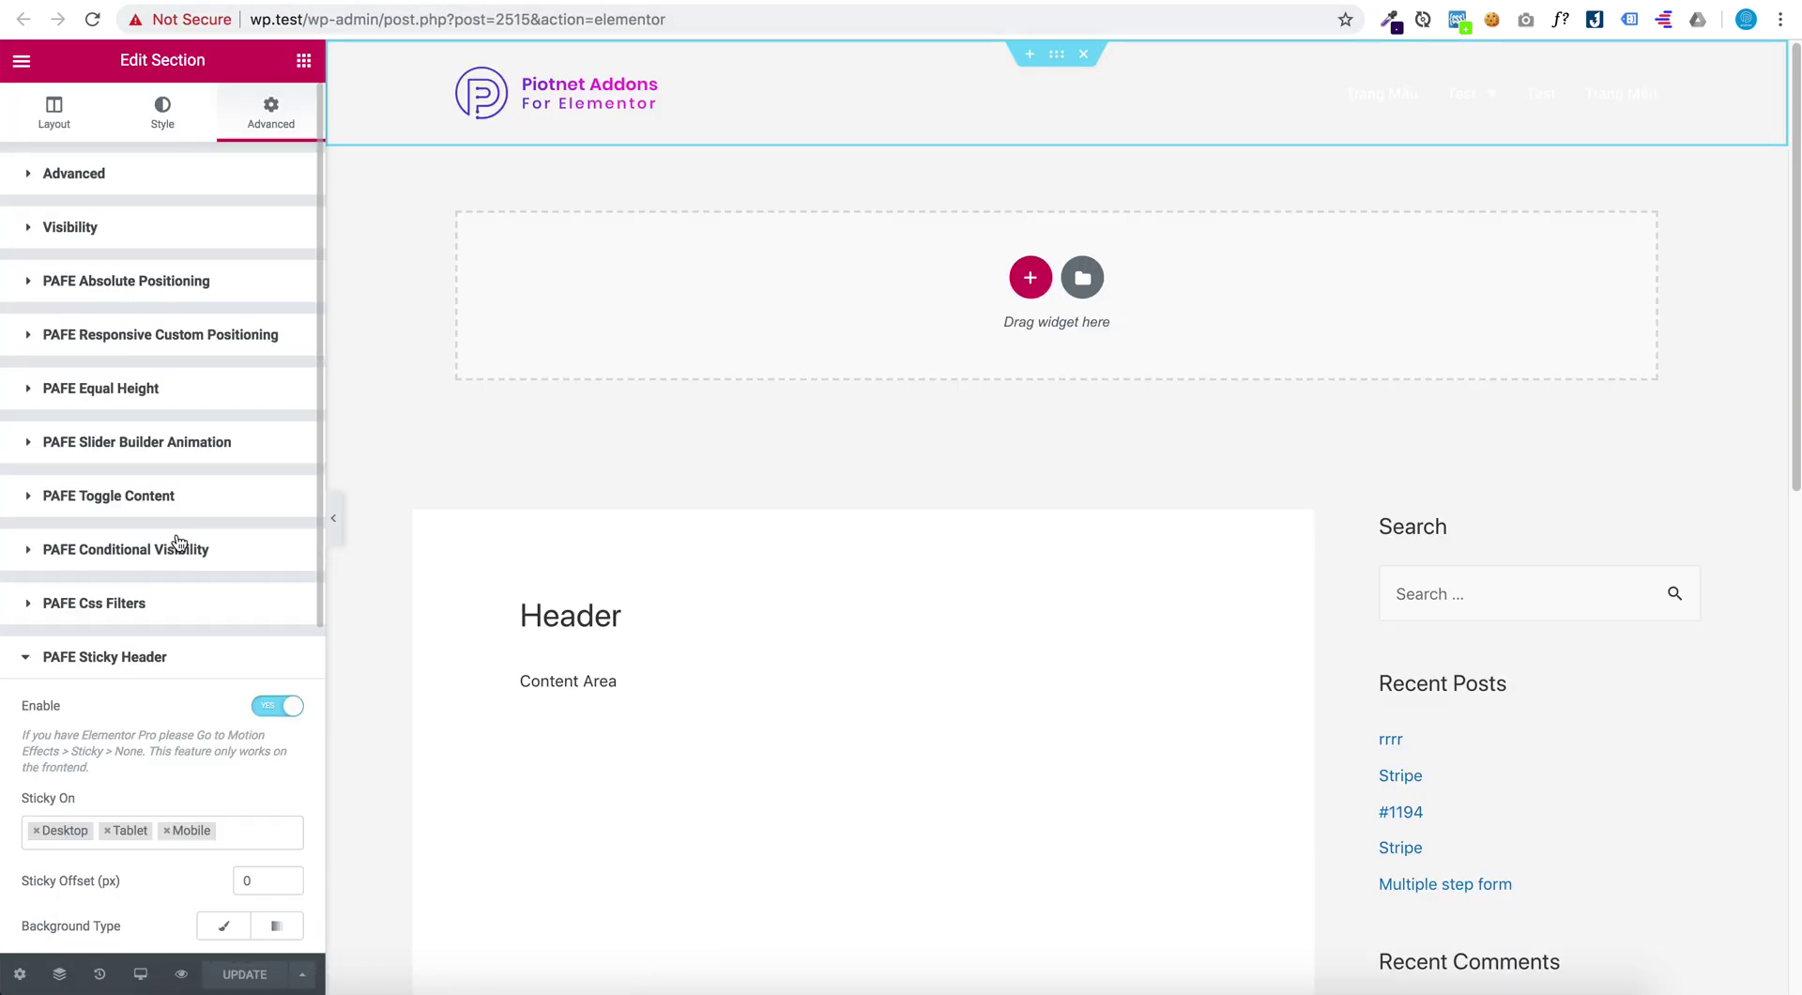
scroll(176, 544, "down", 5)
scroll(180, 535, "down", 1)
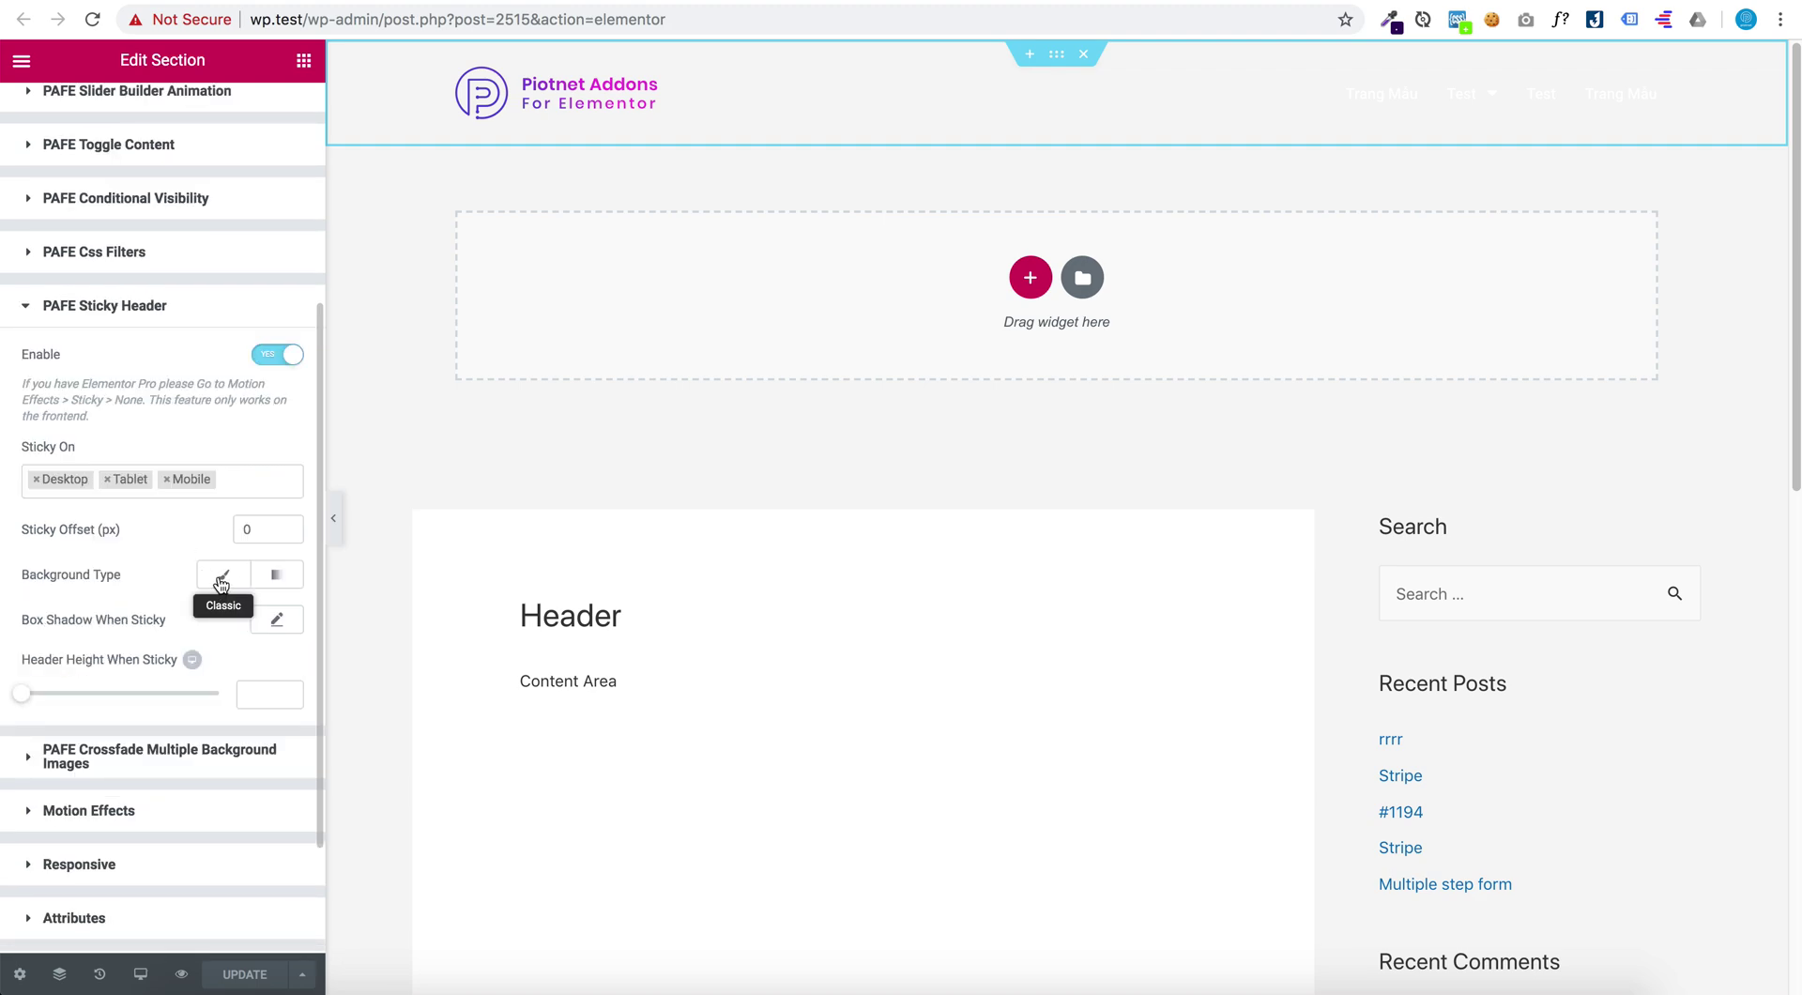
left_click(221, 576)
scroll(220, 578, "down", 1)
scroll(246, 562, "down", 1)
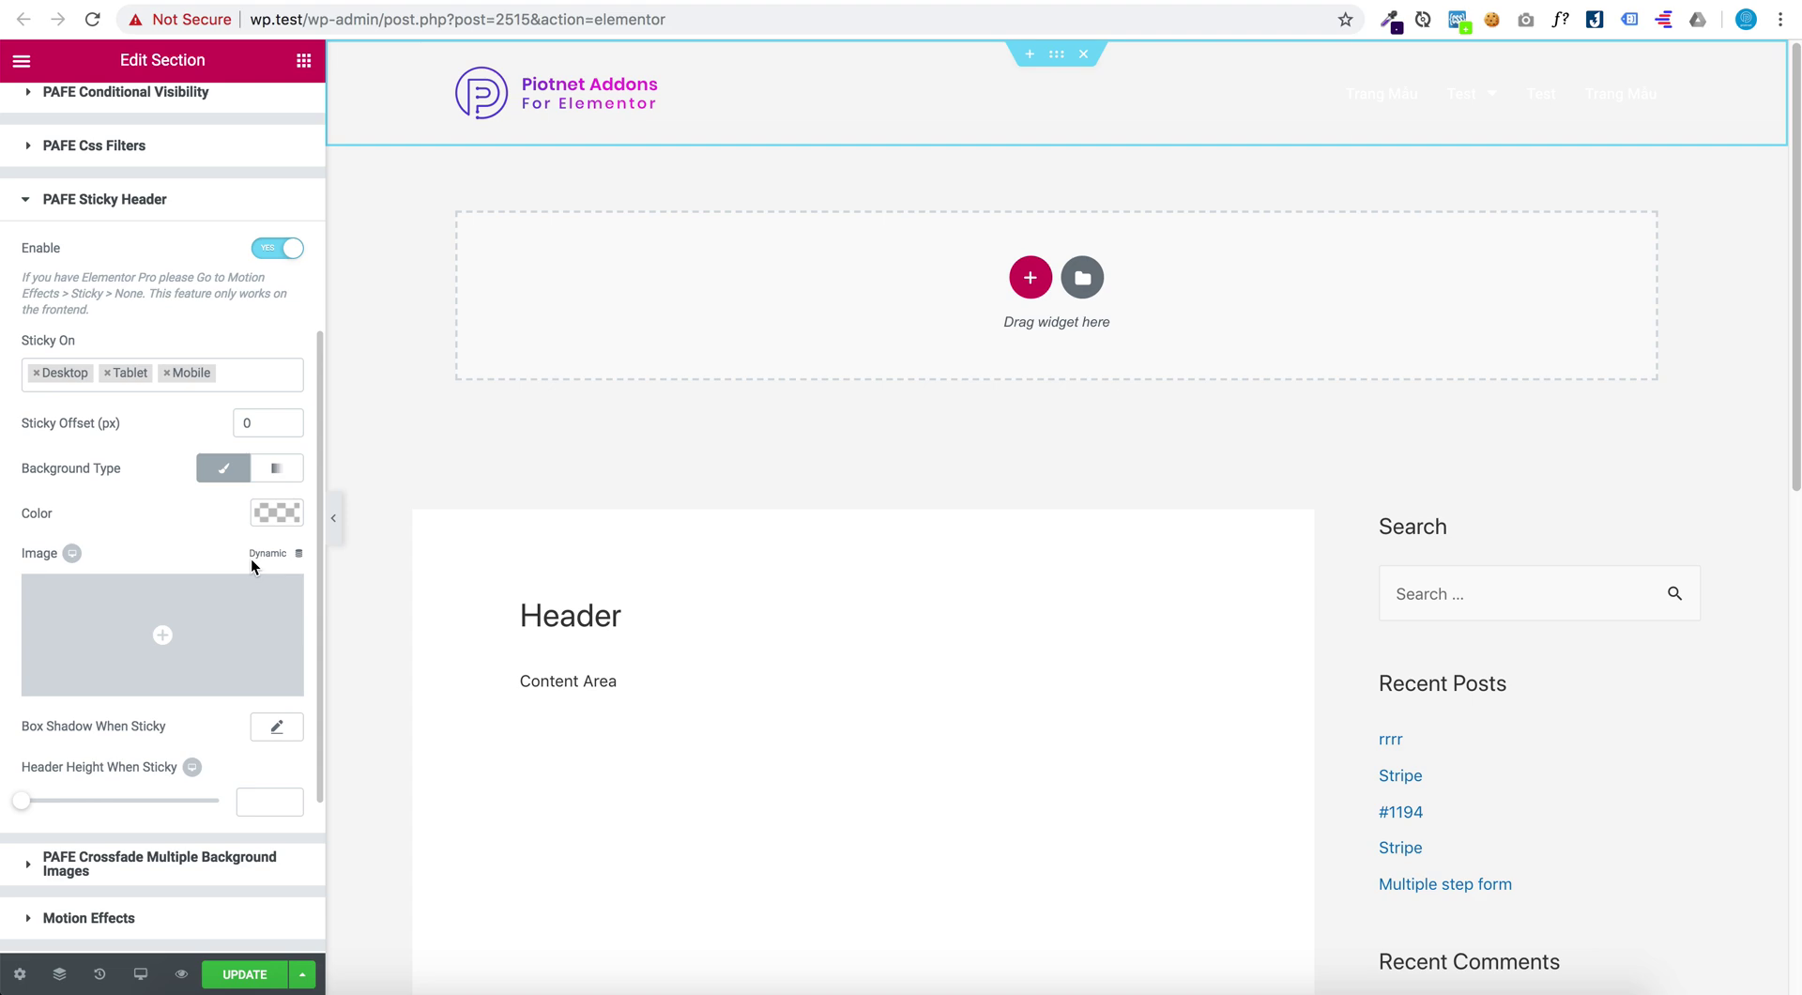
left_click(277, 515)
left_click(224, 768)
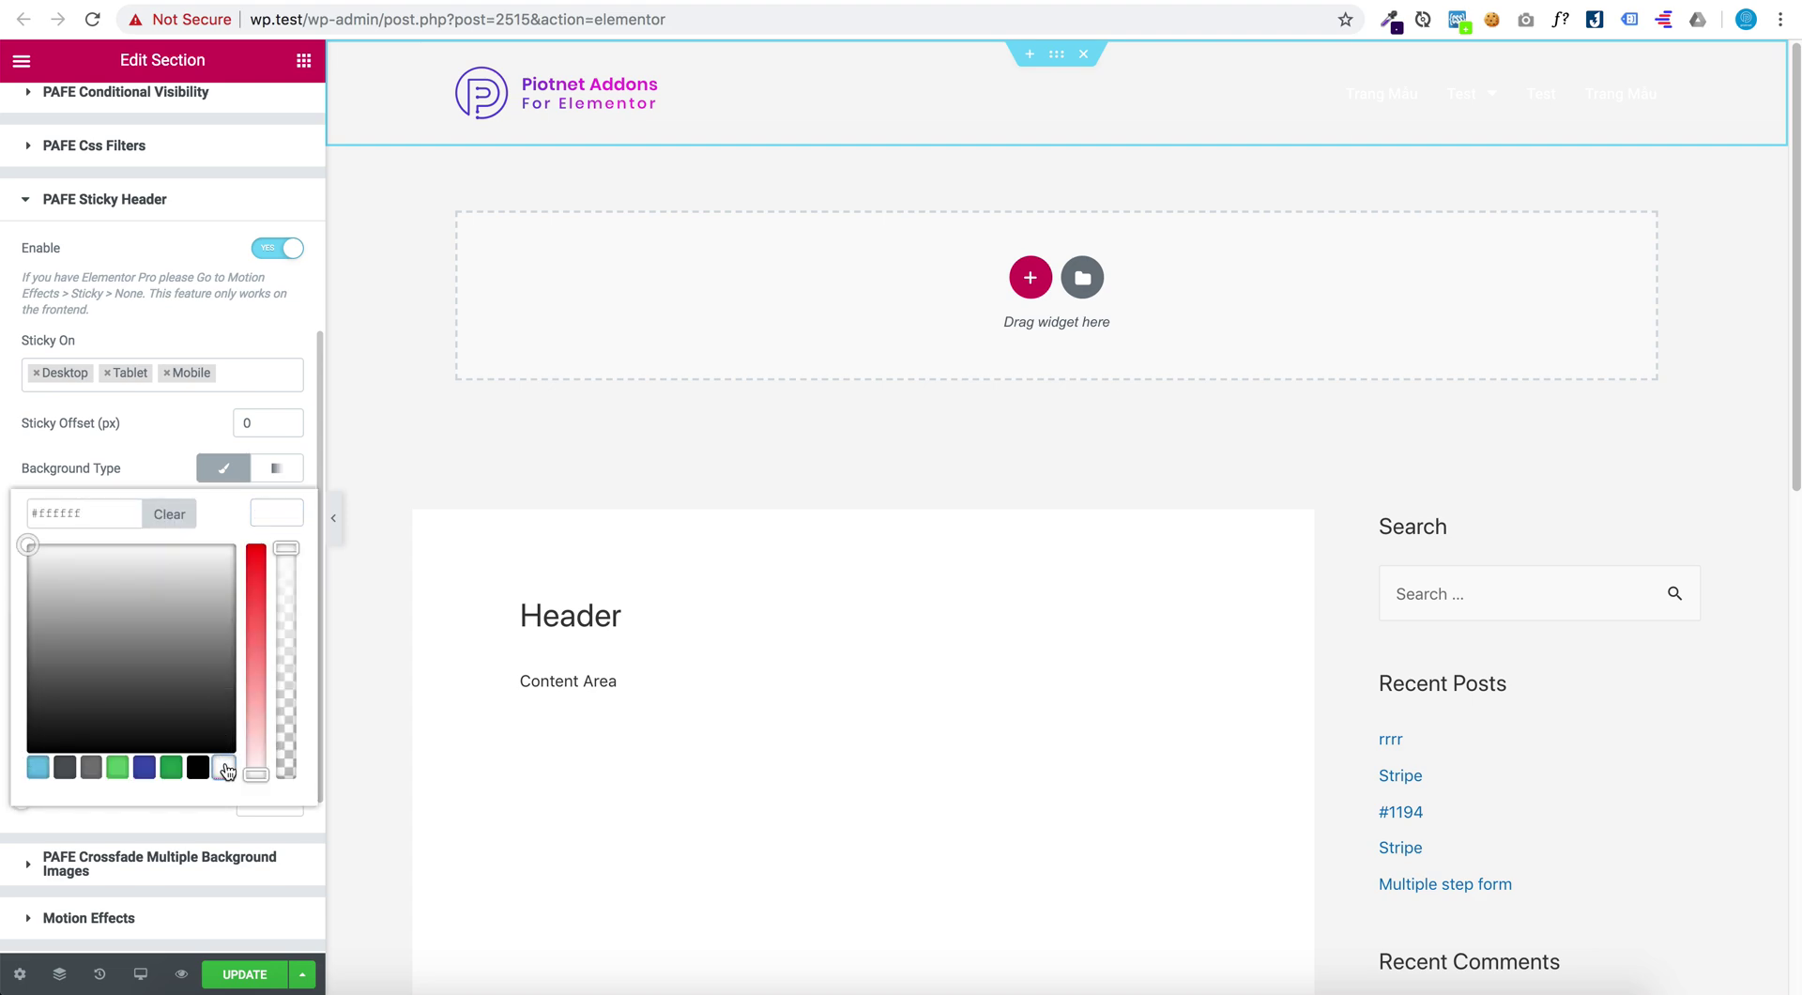
left_click(4, 586)
left_click(242, 975)
Reload the live page and scroll down and up to watch the header turn white
left_click(779, 0)
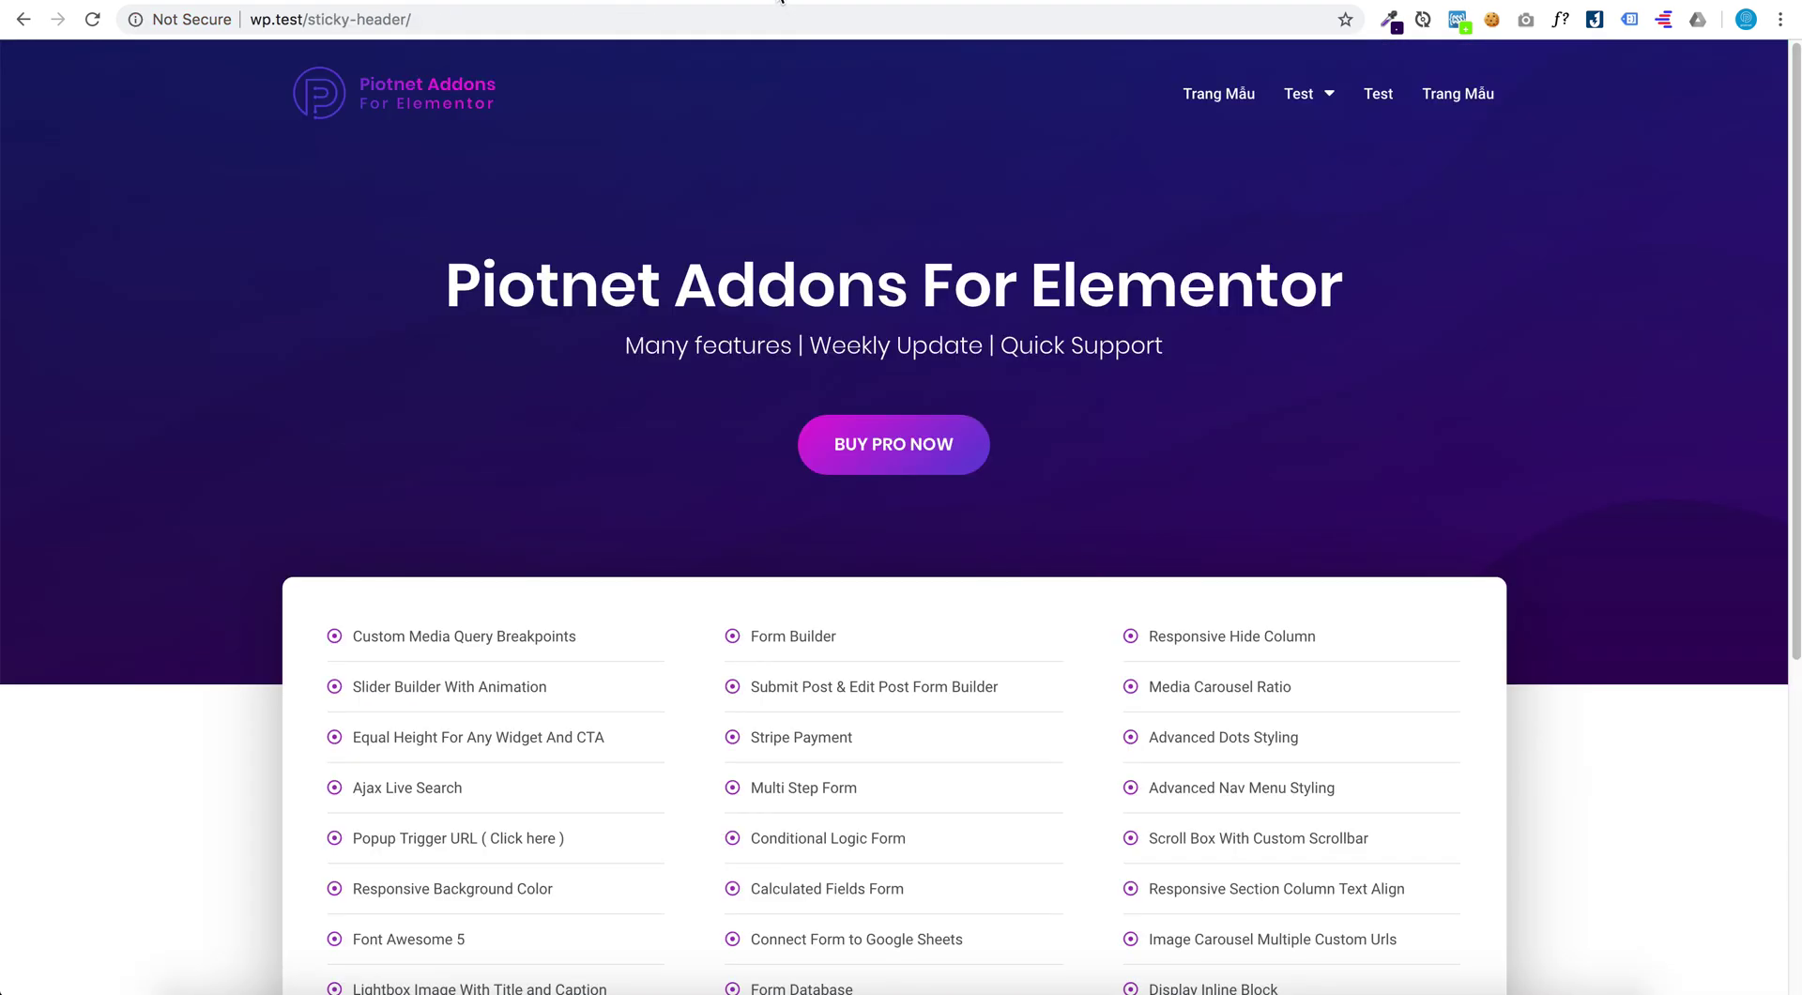
left_click(99, 27)
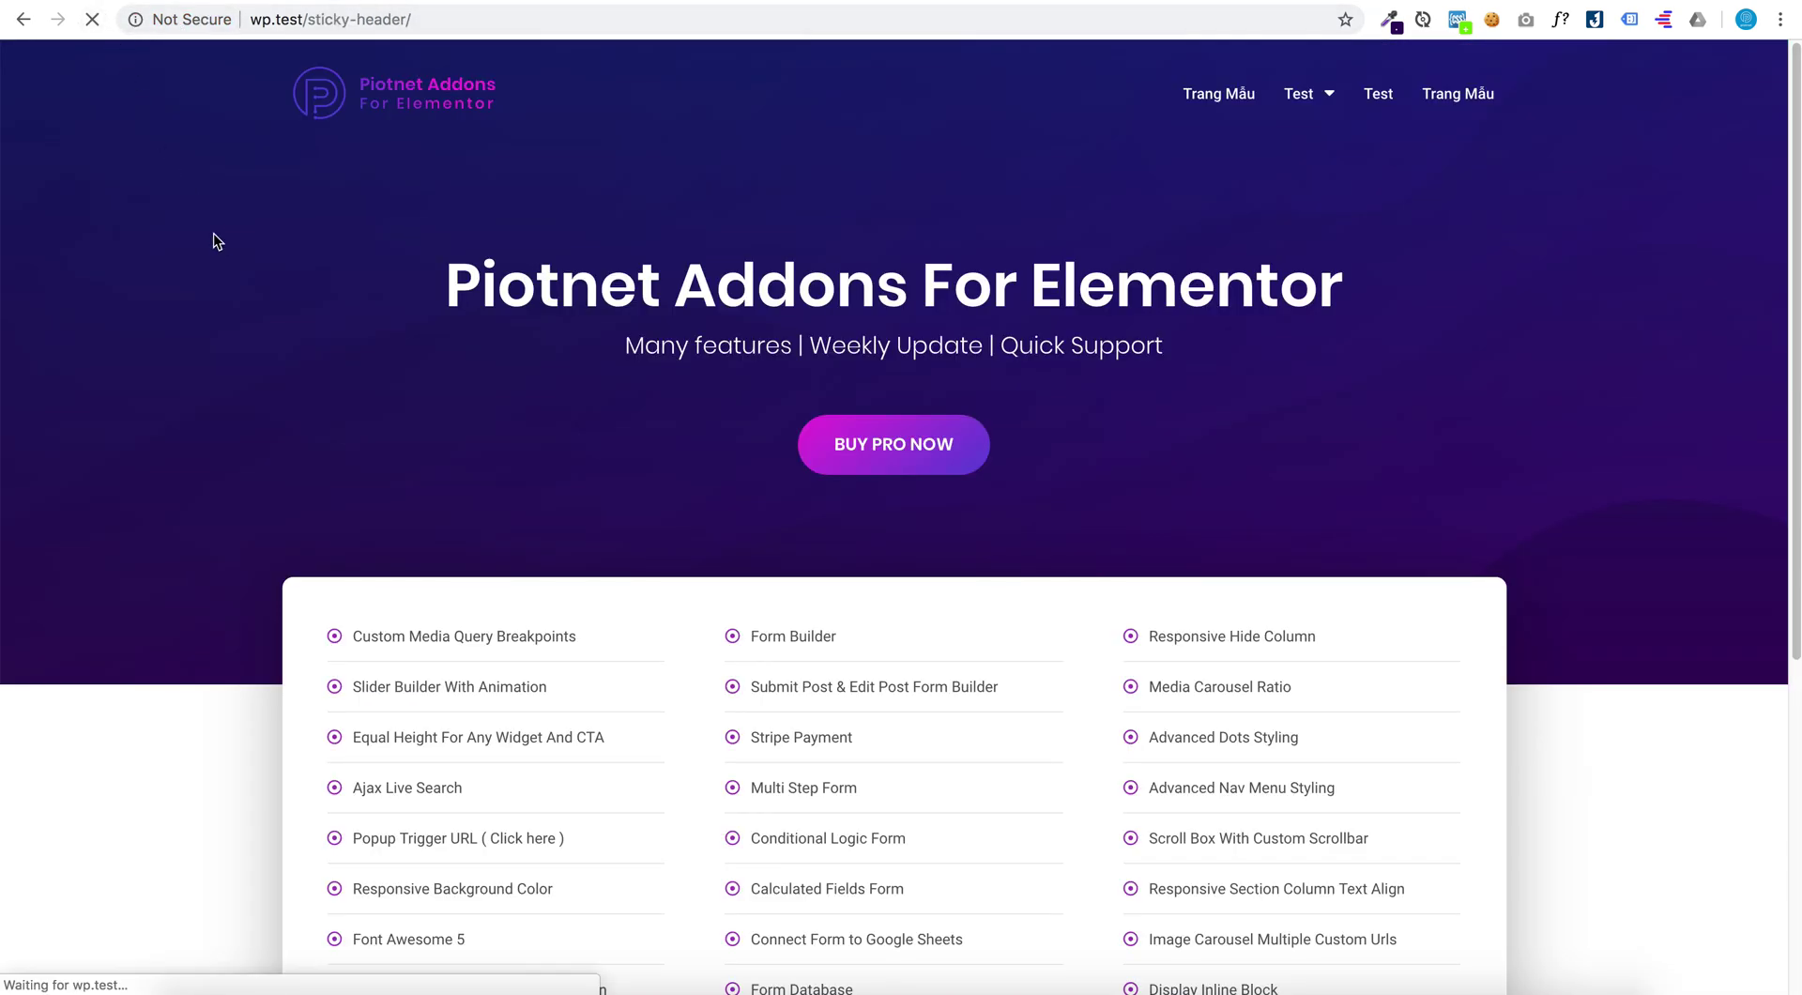
scroll(267, 246, "down", 1)
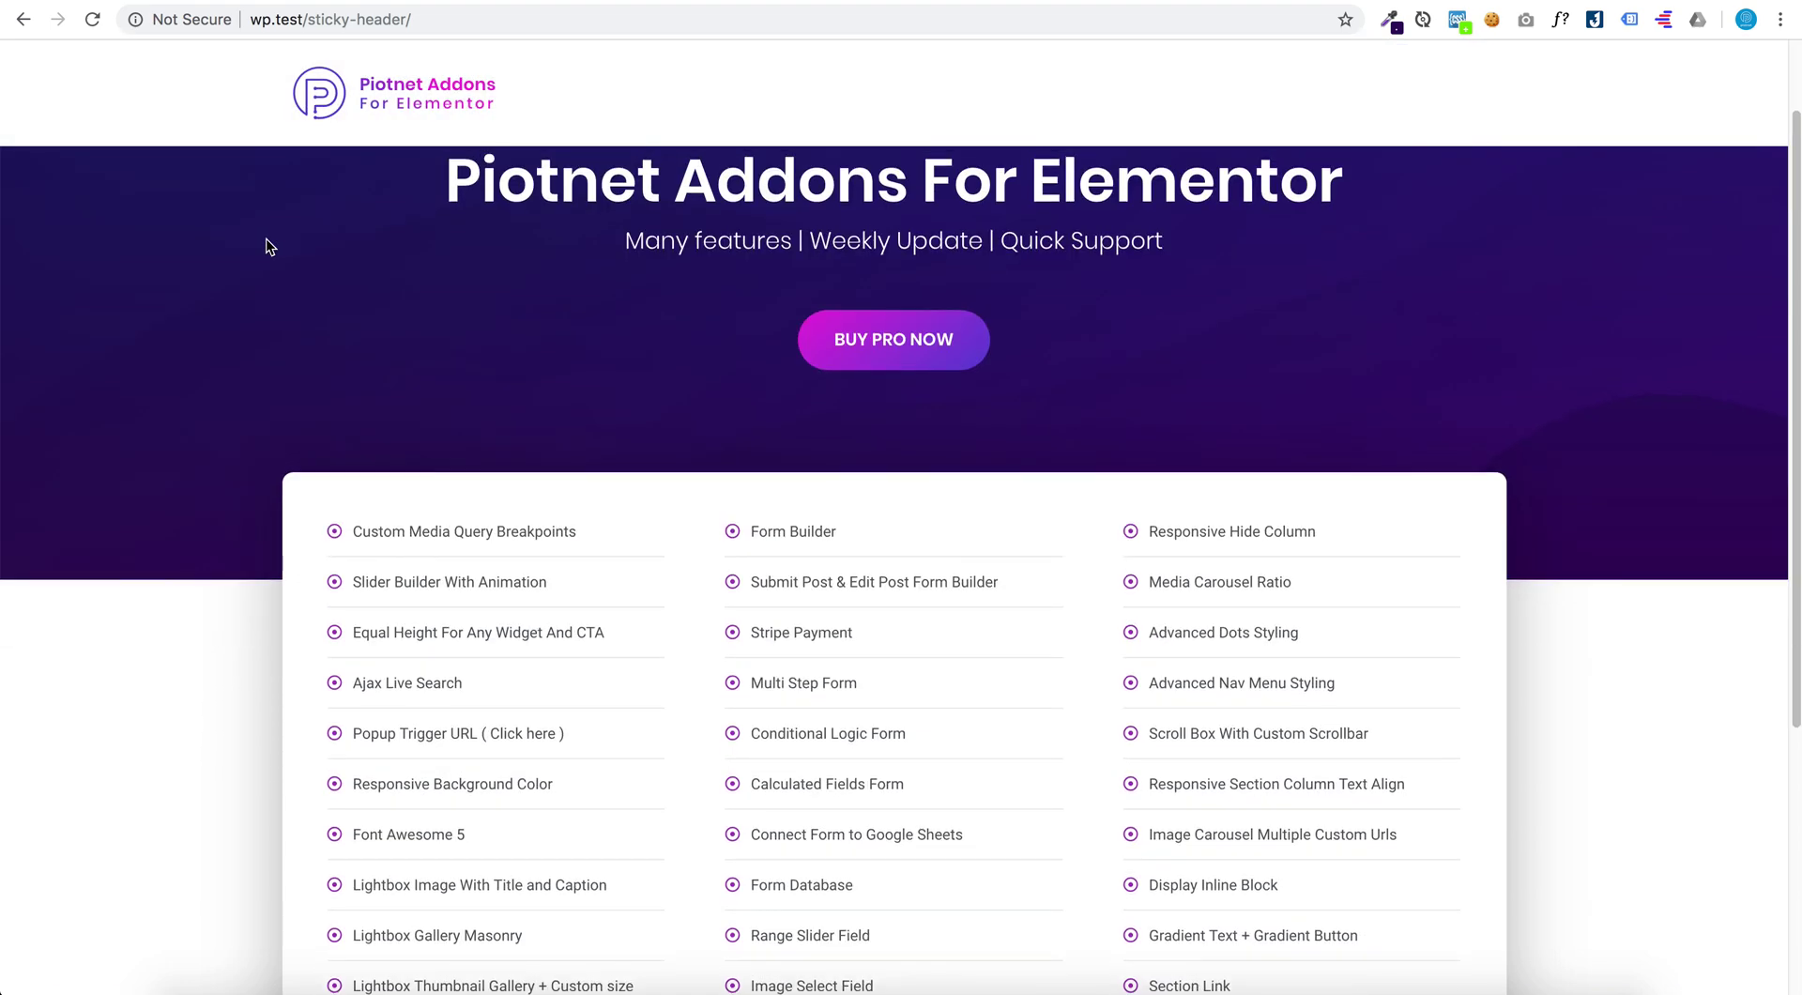
scroll(266, 240, "up", 1)
scroll(330, 182, "down", 1)
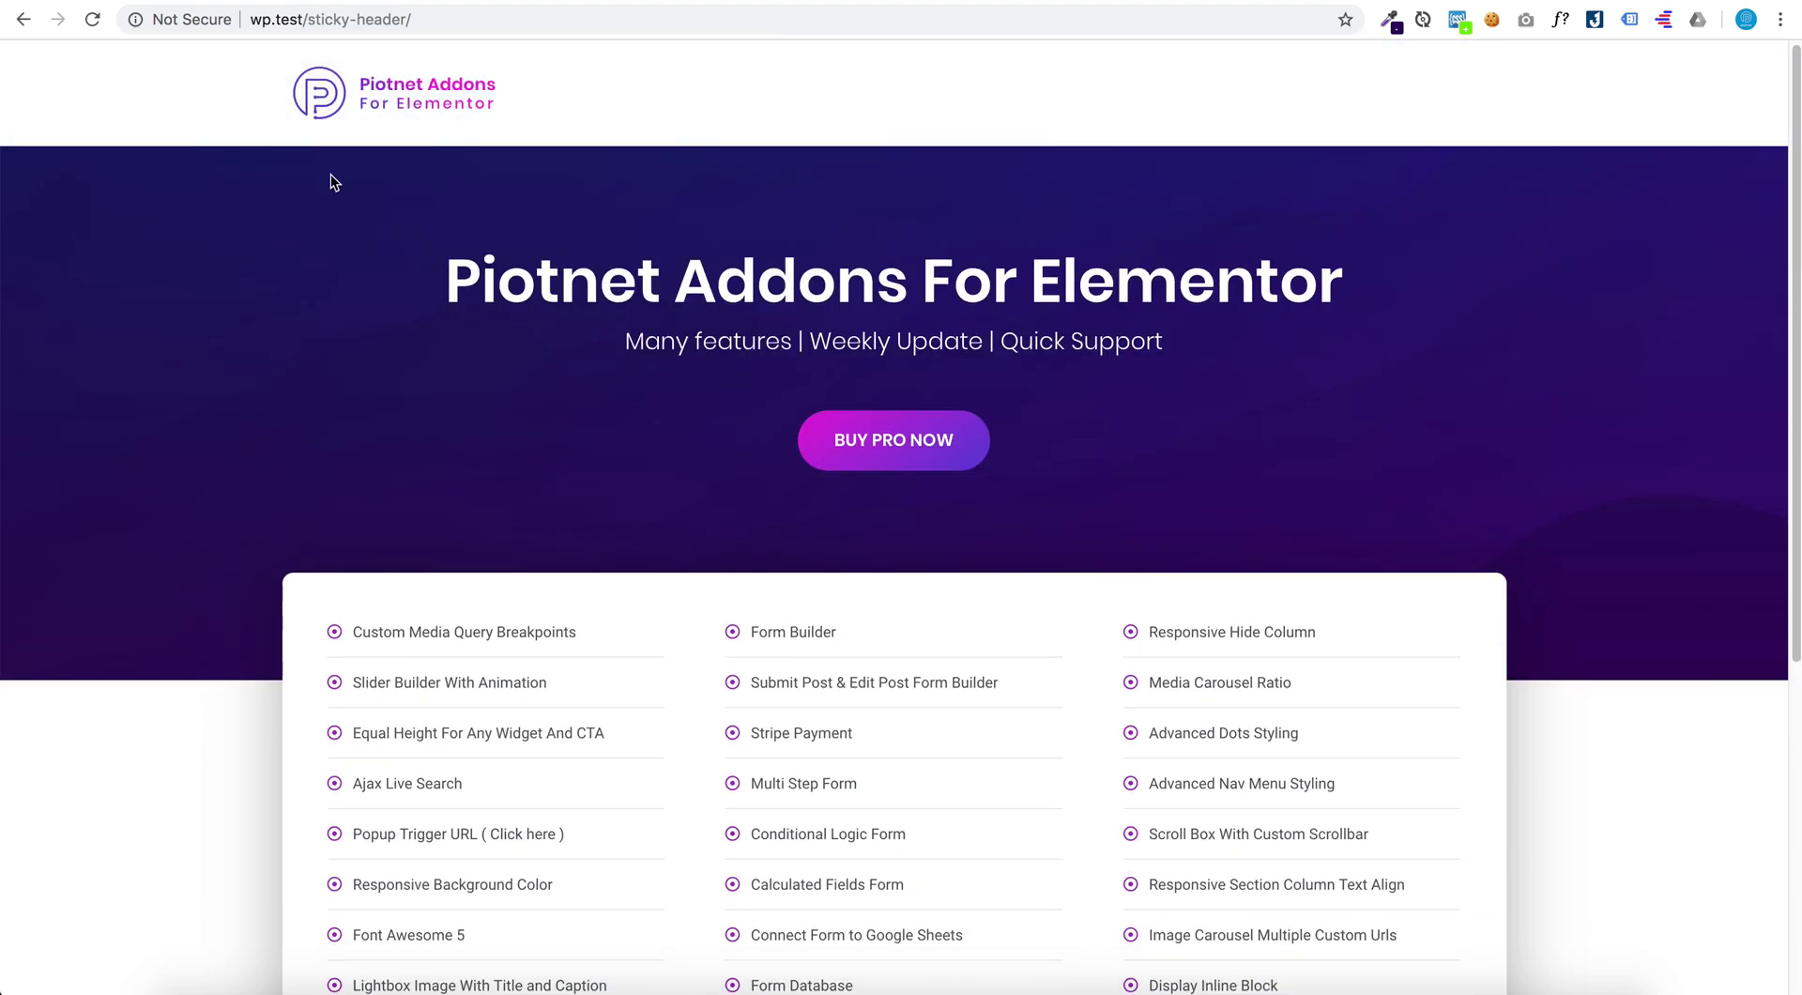
scroll(331, 181, "up", 1)
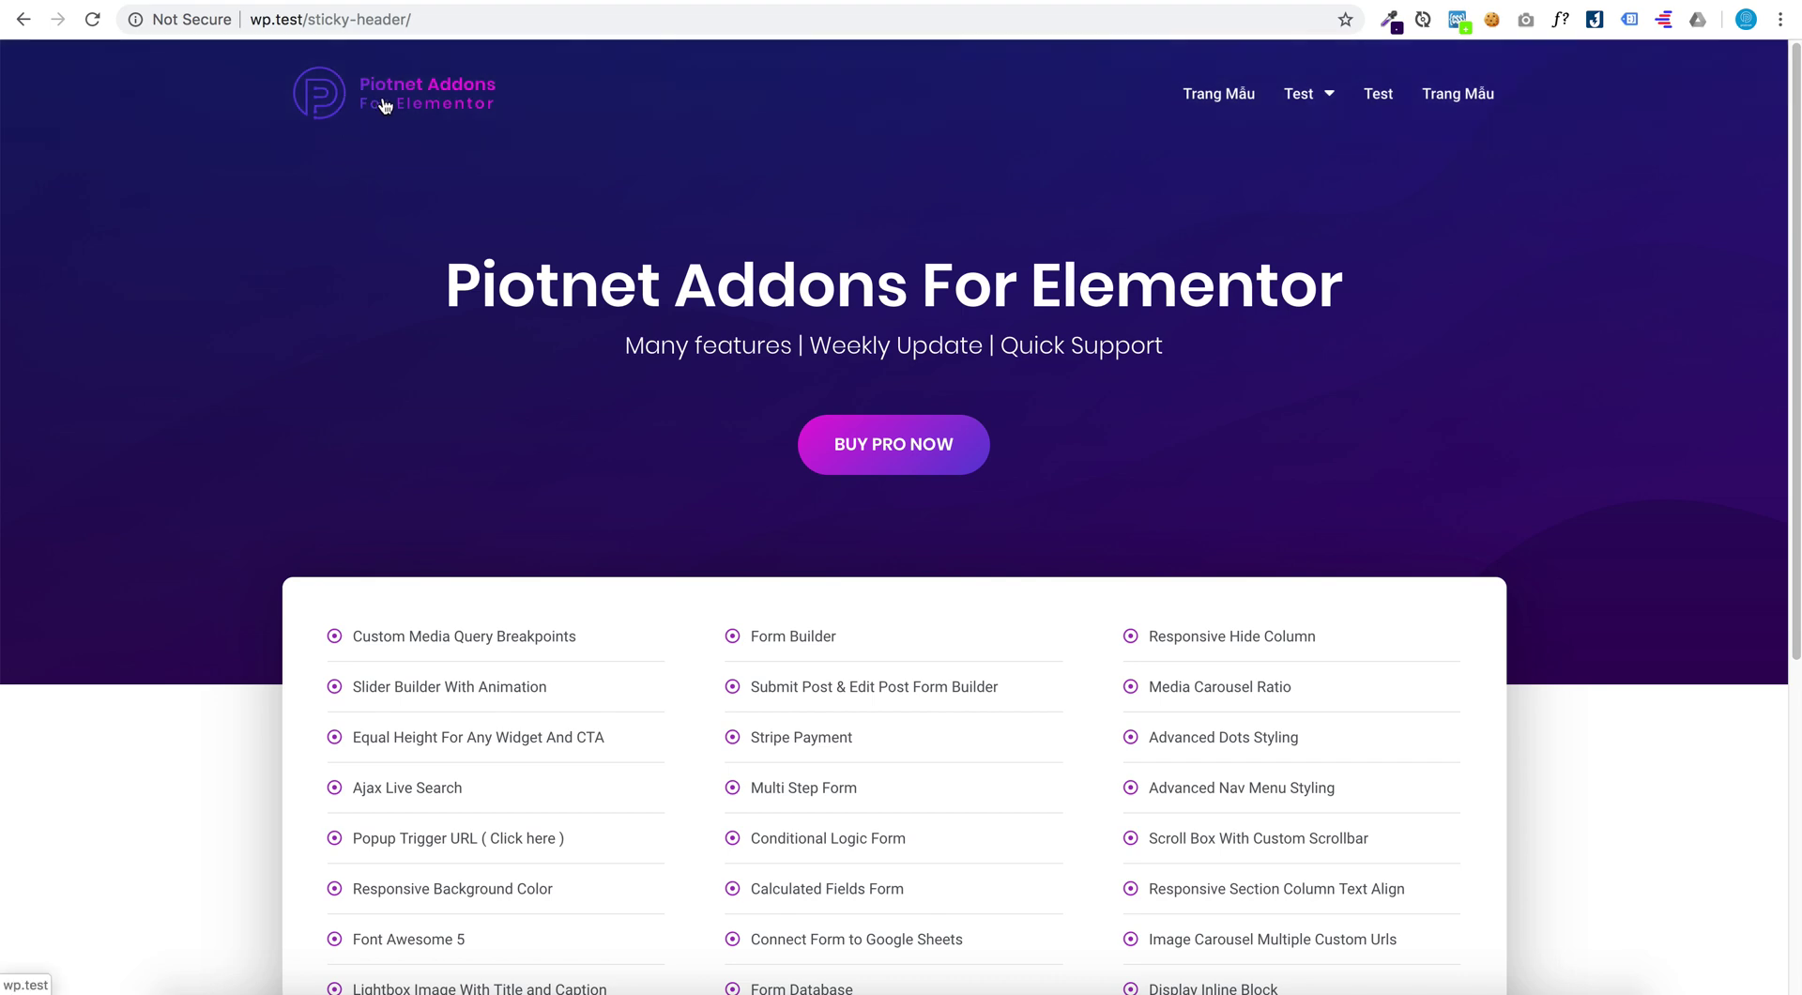
scroll(404, 112, "down", 1)
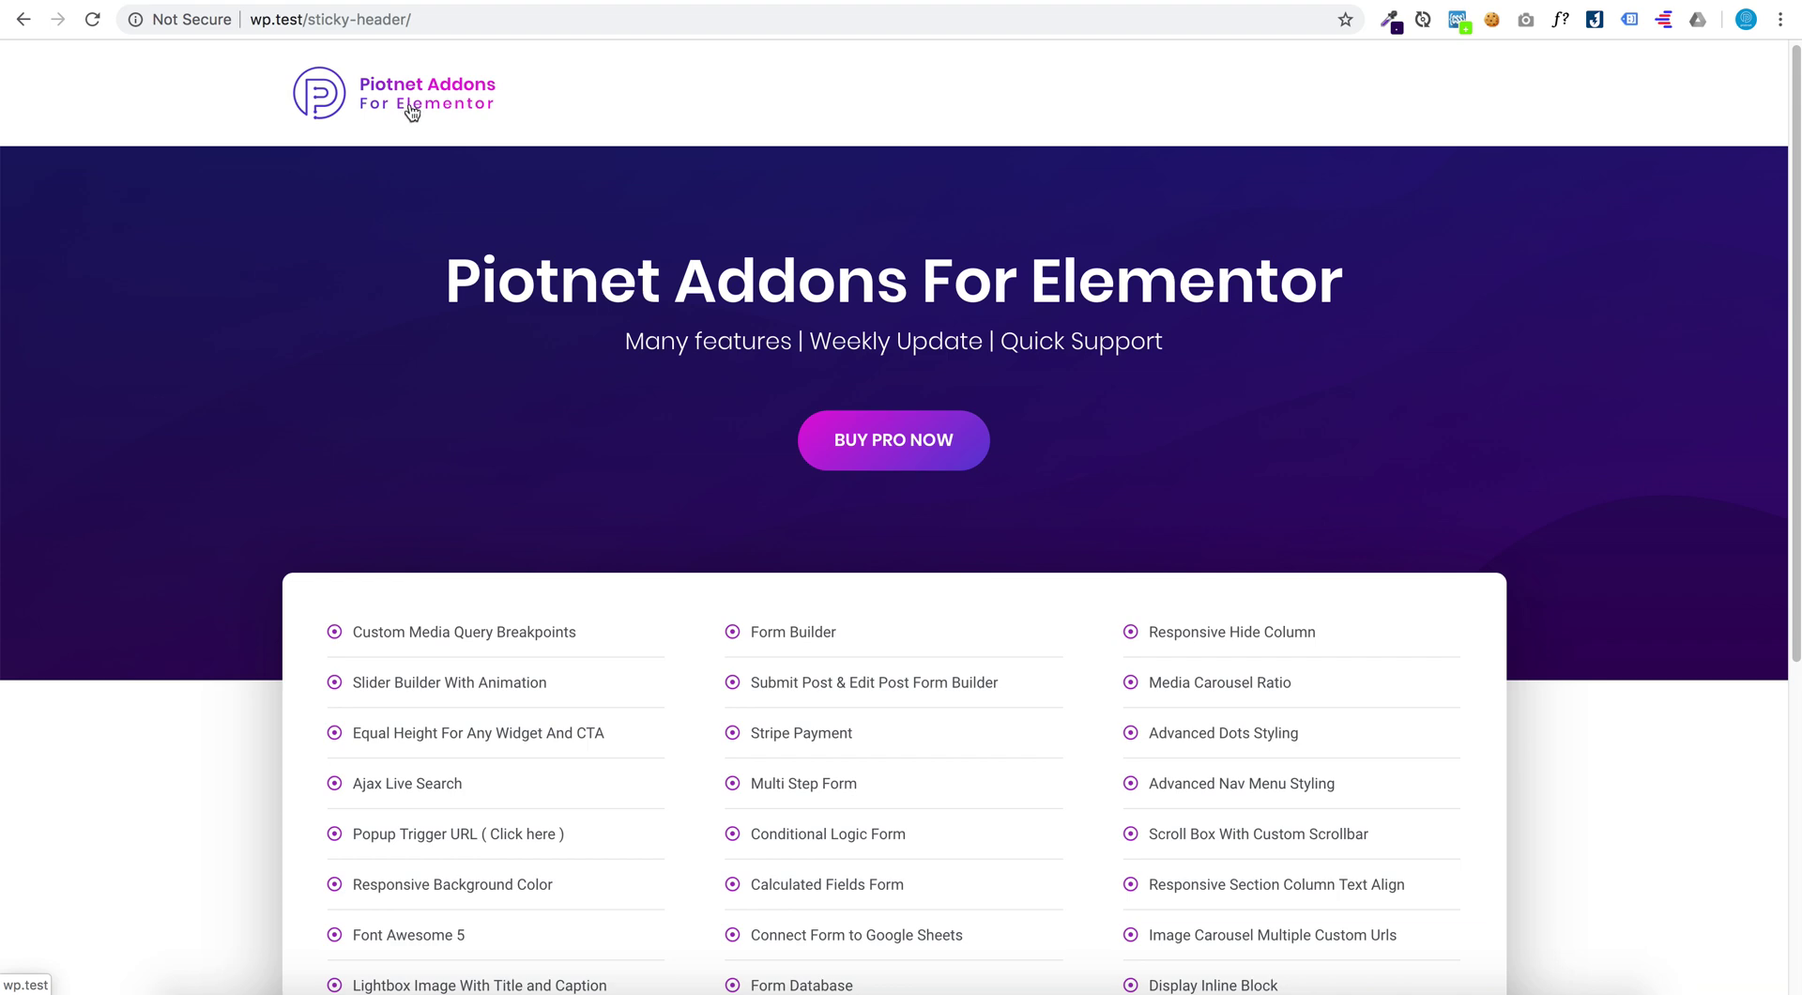
scroll(414, 114, "up", 1)
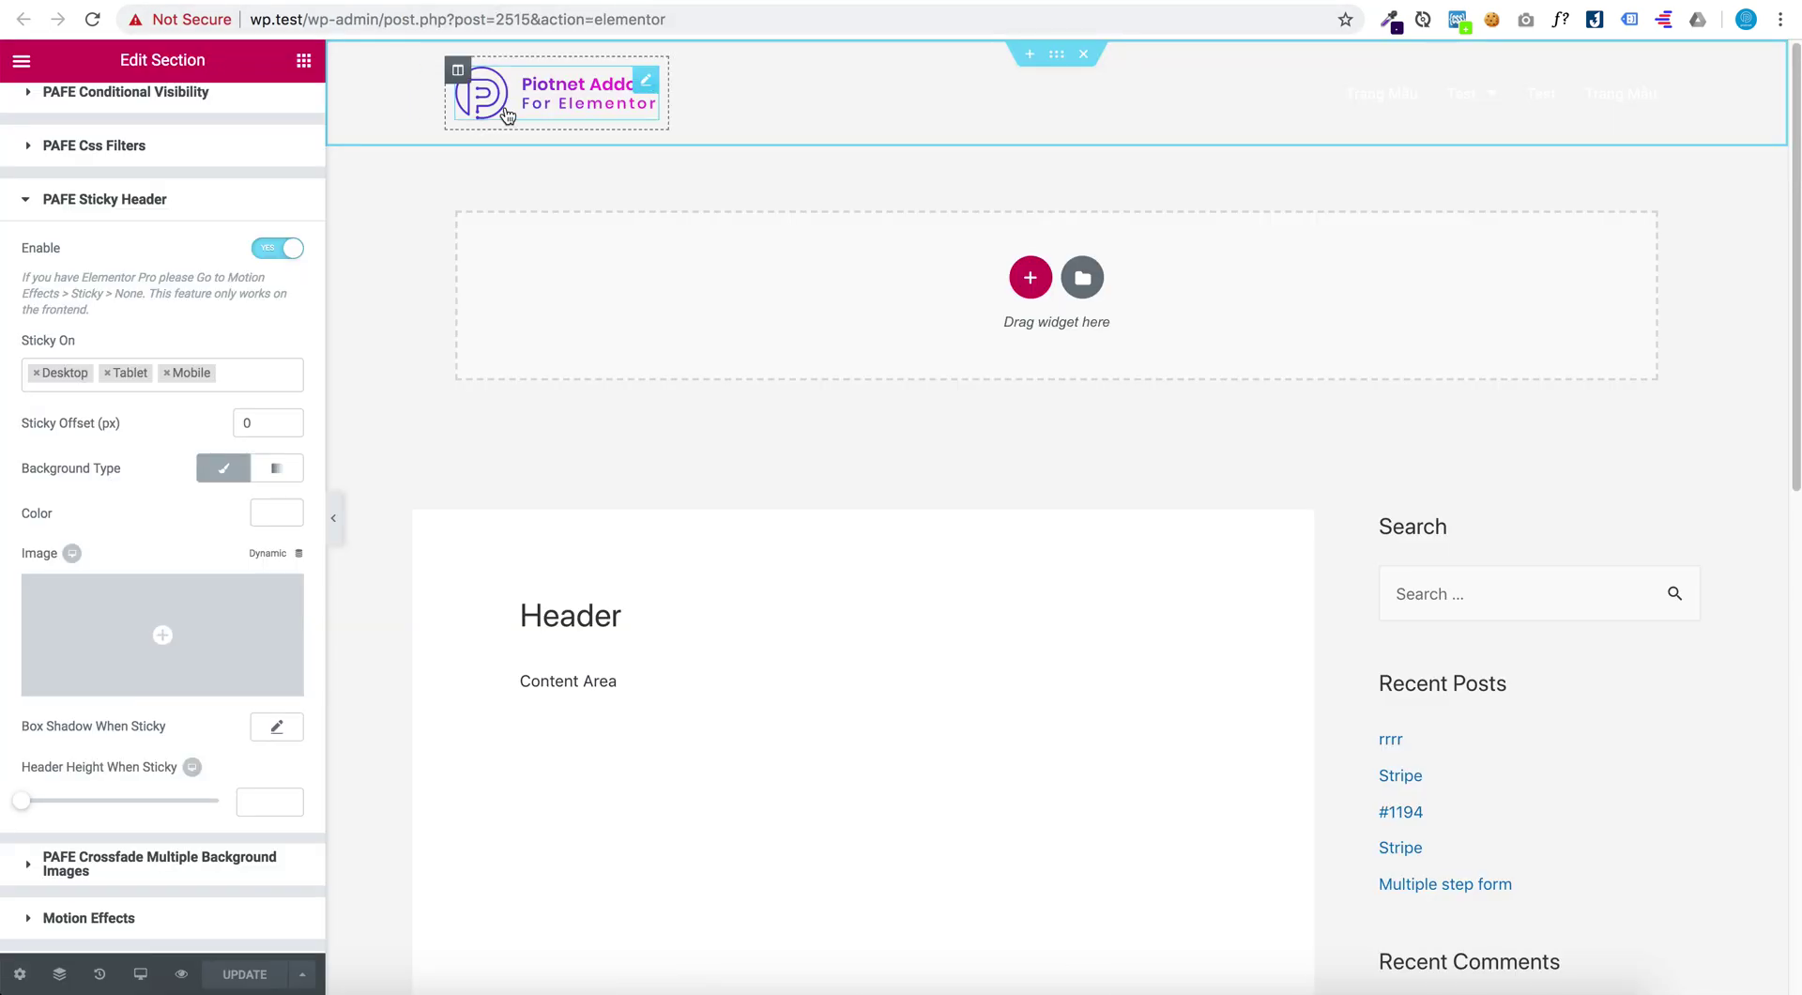
Enable PAFE Sticky Header For Image on the logo with Convert Image To White, and save
left_click(507, 113)
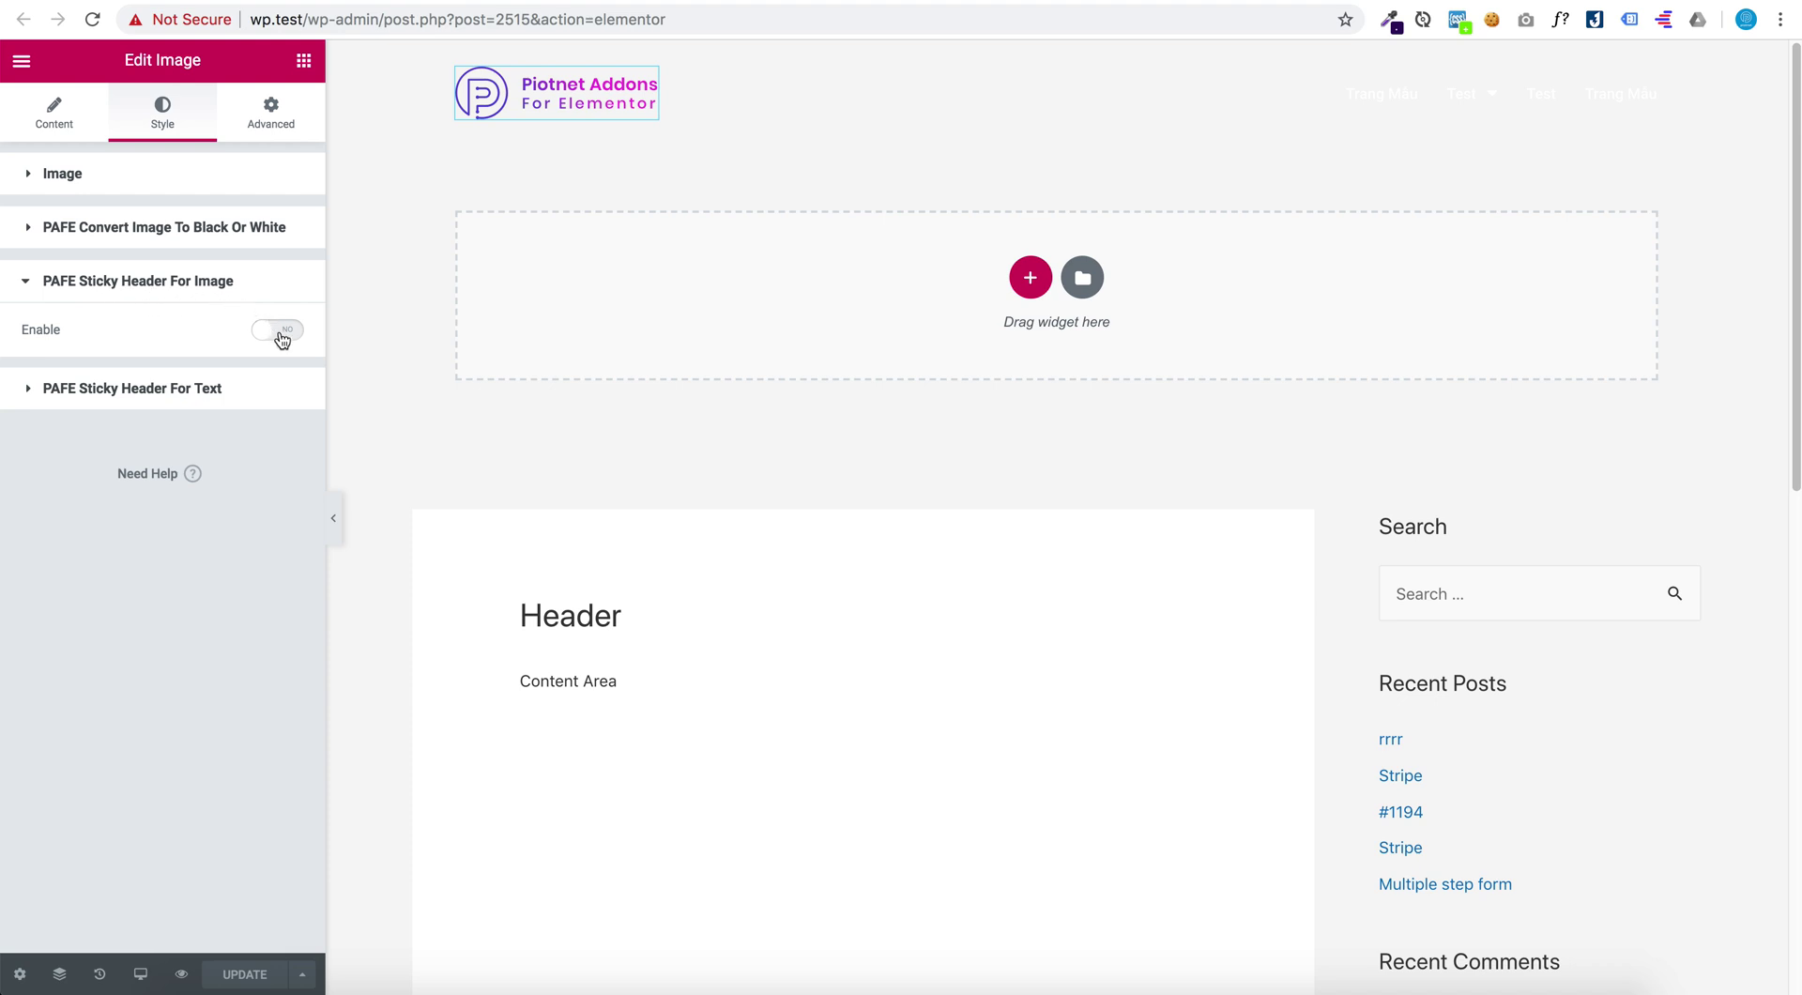
left_click(278, 333)
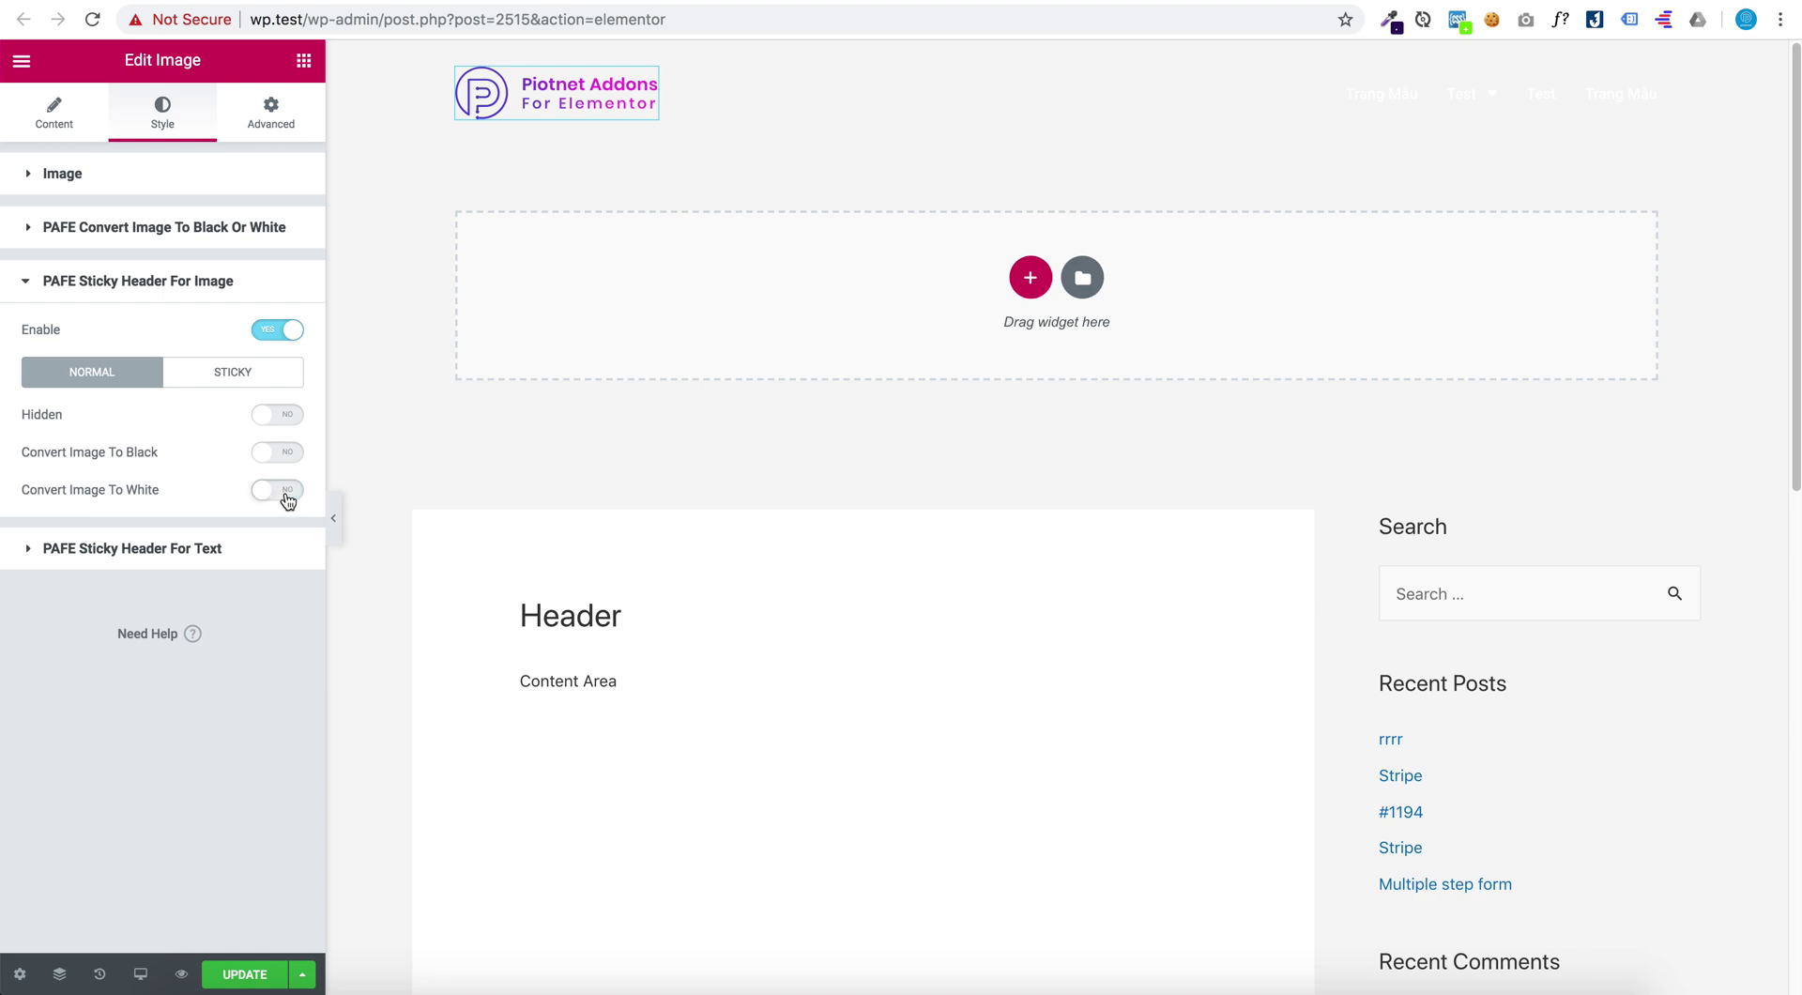
left_click(287, 498)
left_click(260, 976)
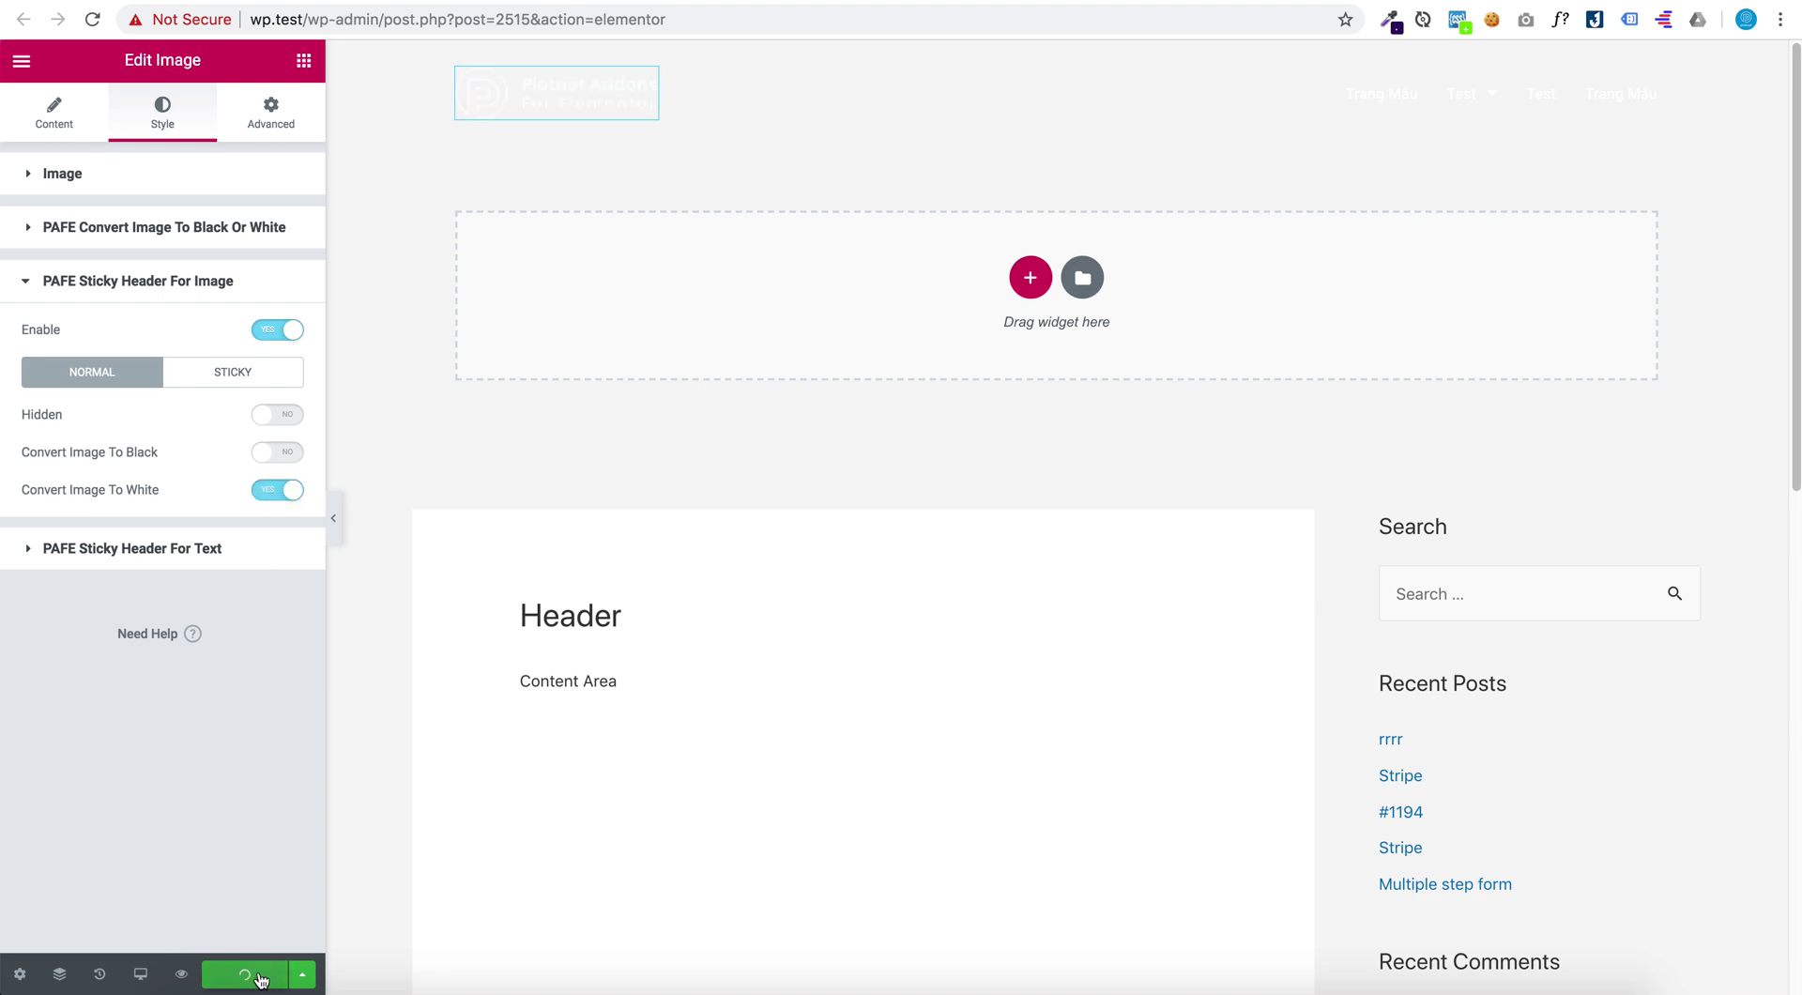
Turn on Convert Image To Color for the sticky logo, save, and reload the live page
left_click(254, 376)
left_click(287, 454)
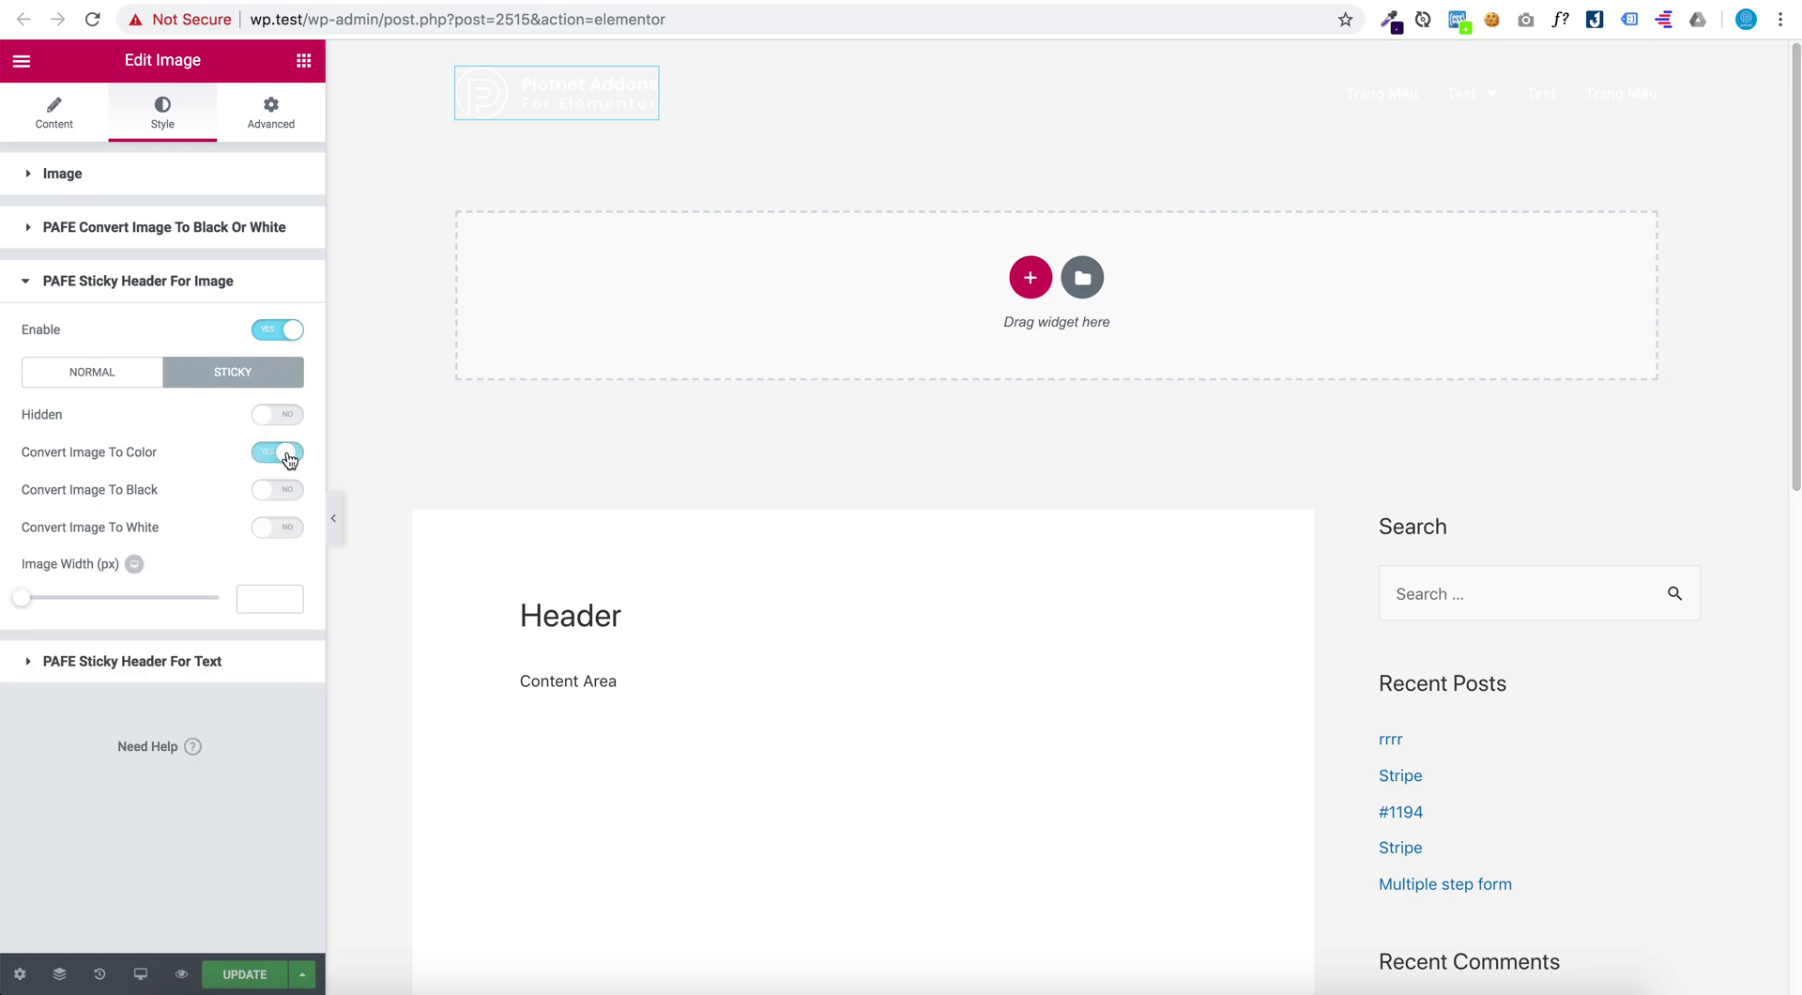
left_click(246, 974)
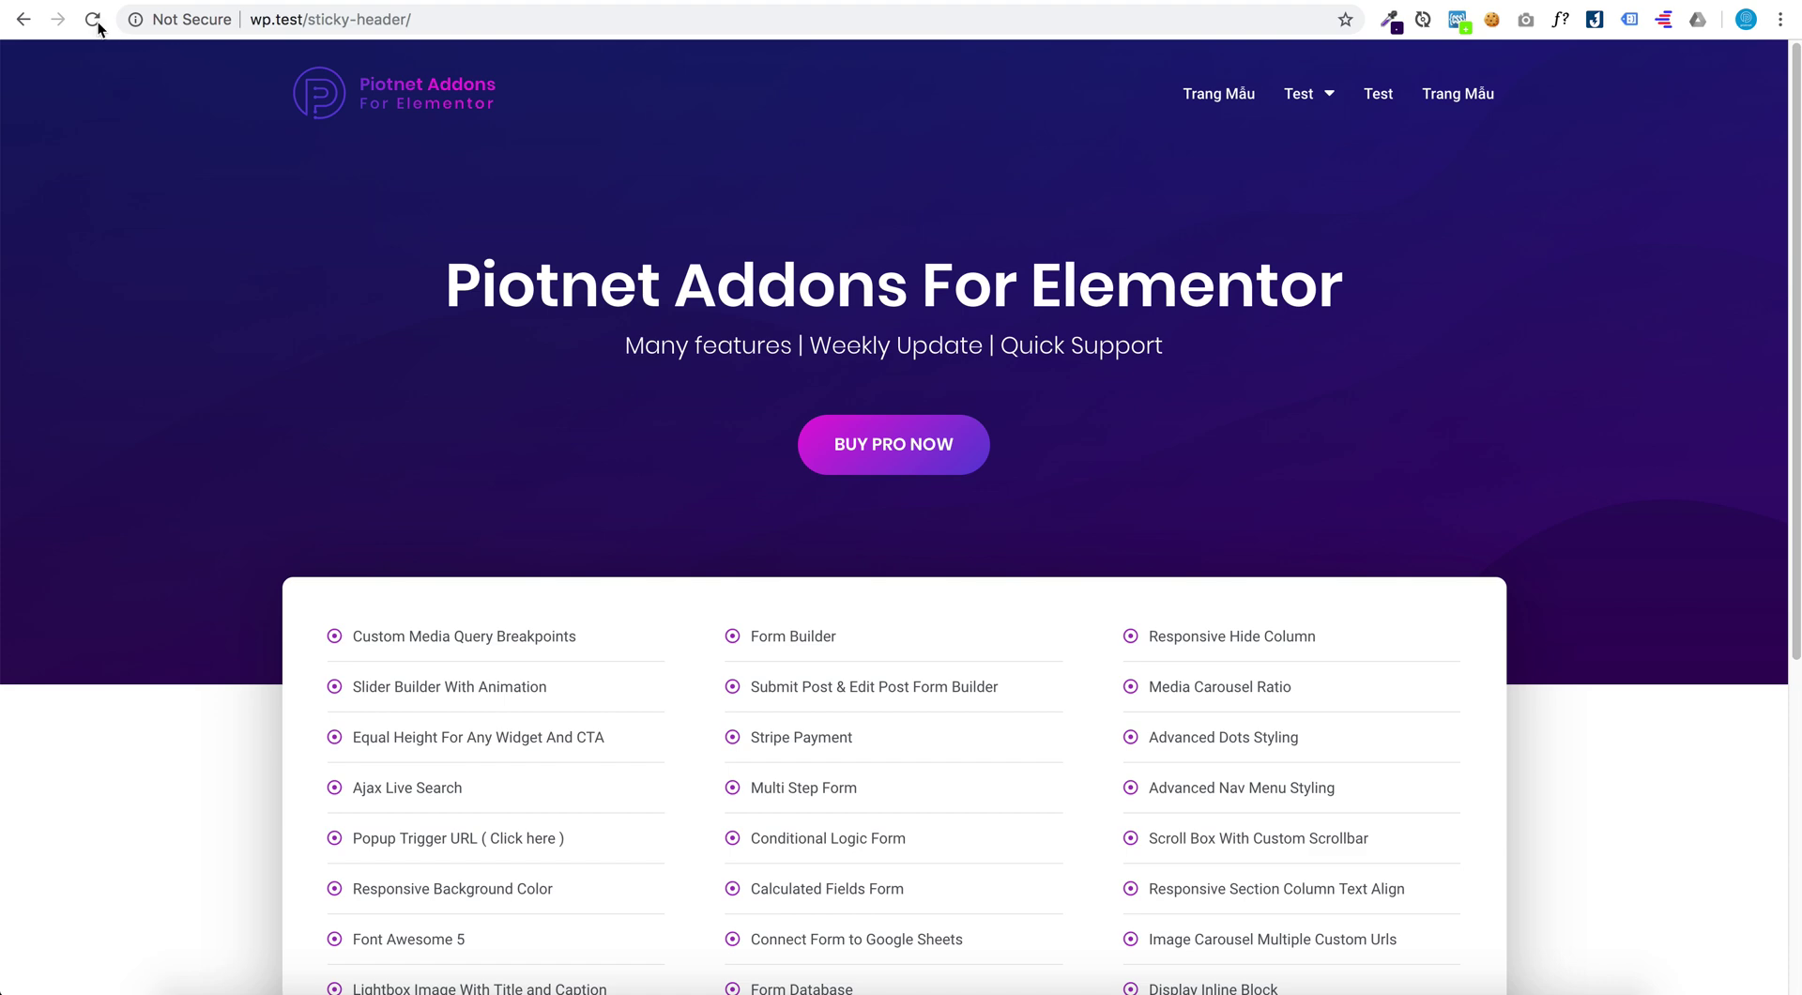
left_click(97, 25)
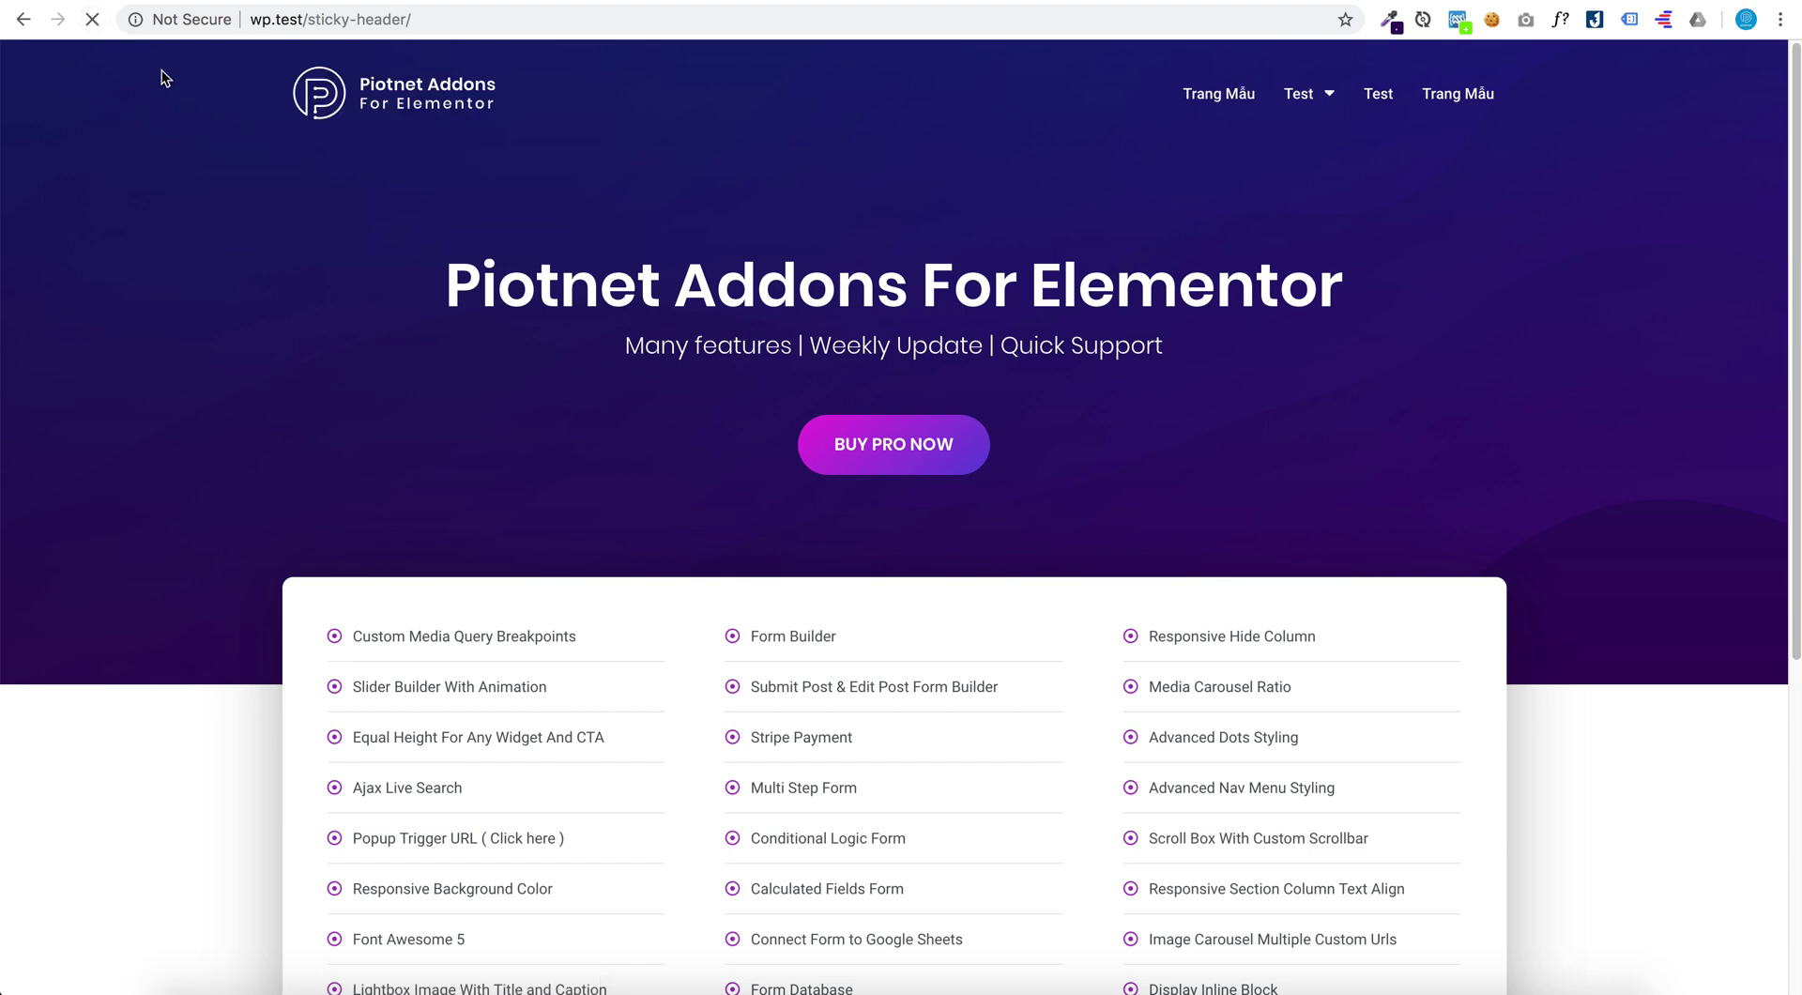
Scroll the live page to check the white-to-purple logo swap, then return to the editor
scroll(426, 194, "down", 2)
scroll(426, 194, "up", 2)
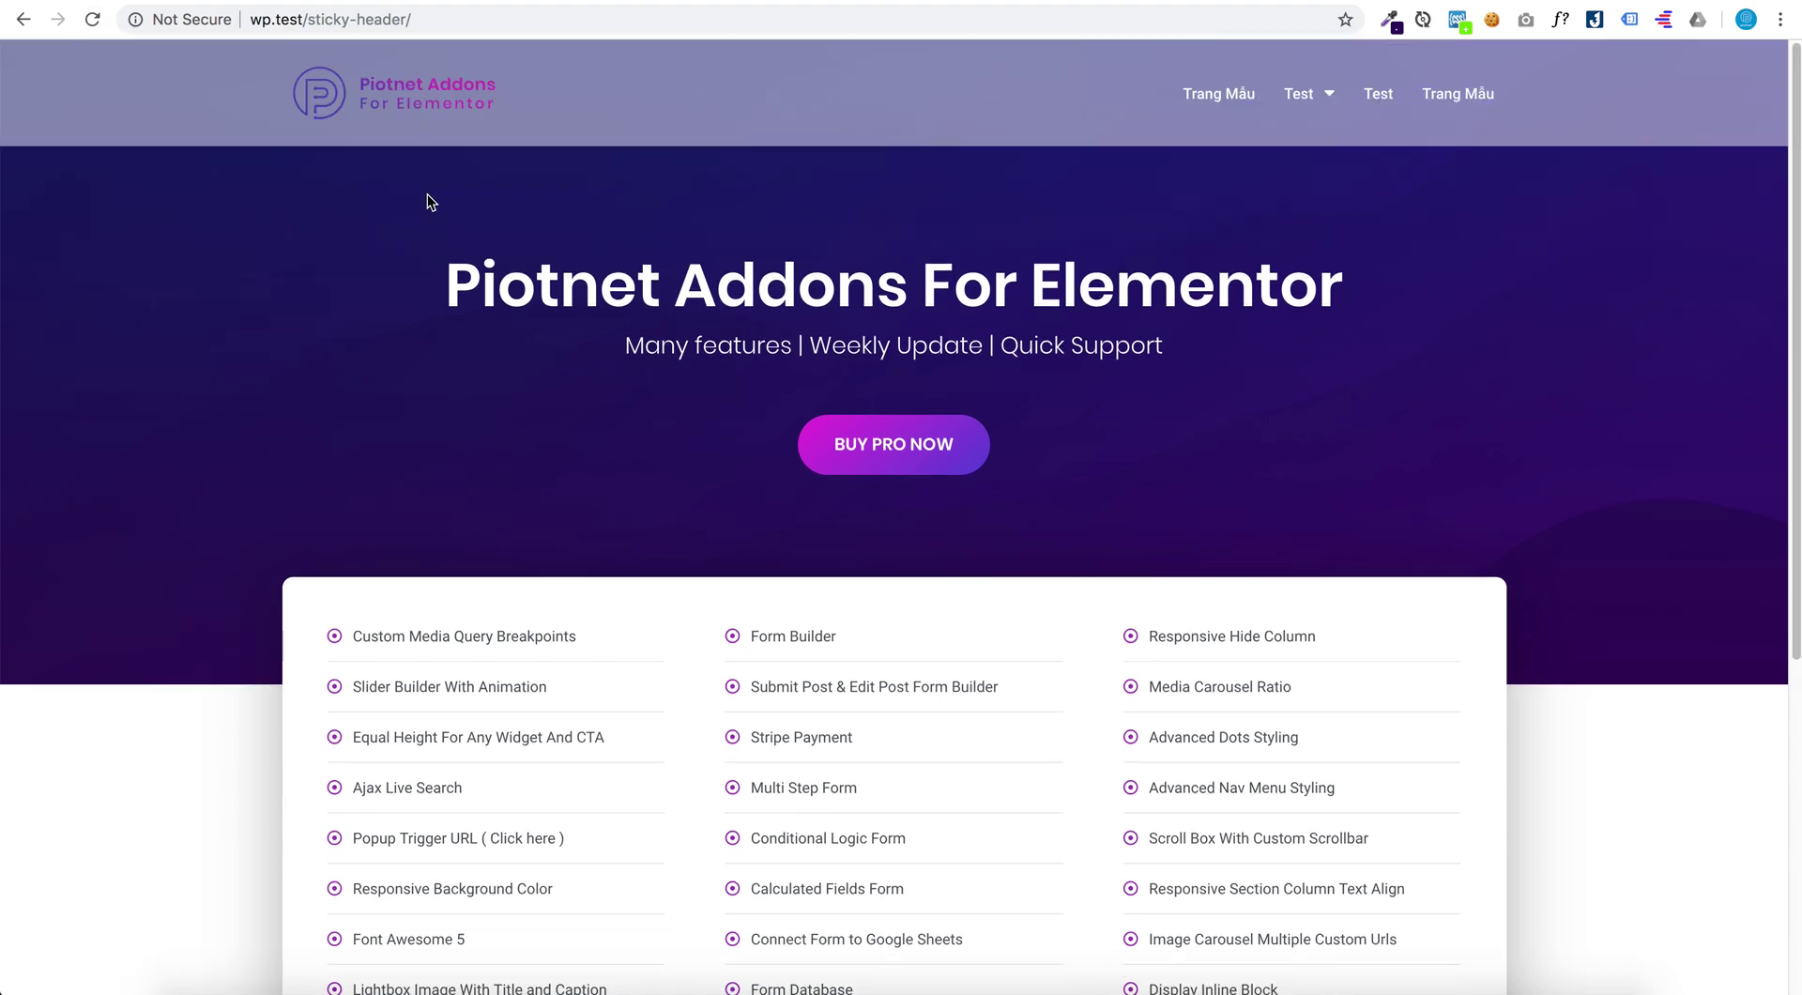
scroll(426, 193, "down", 1)
scroll(426, 194, "up", 1)
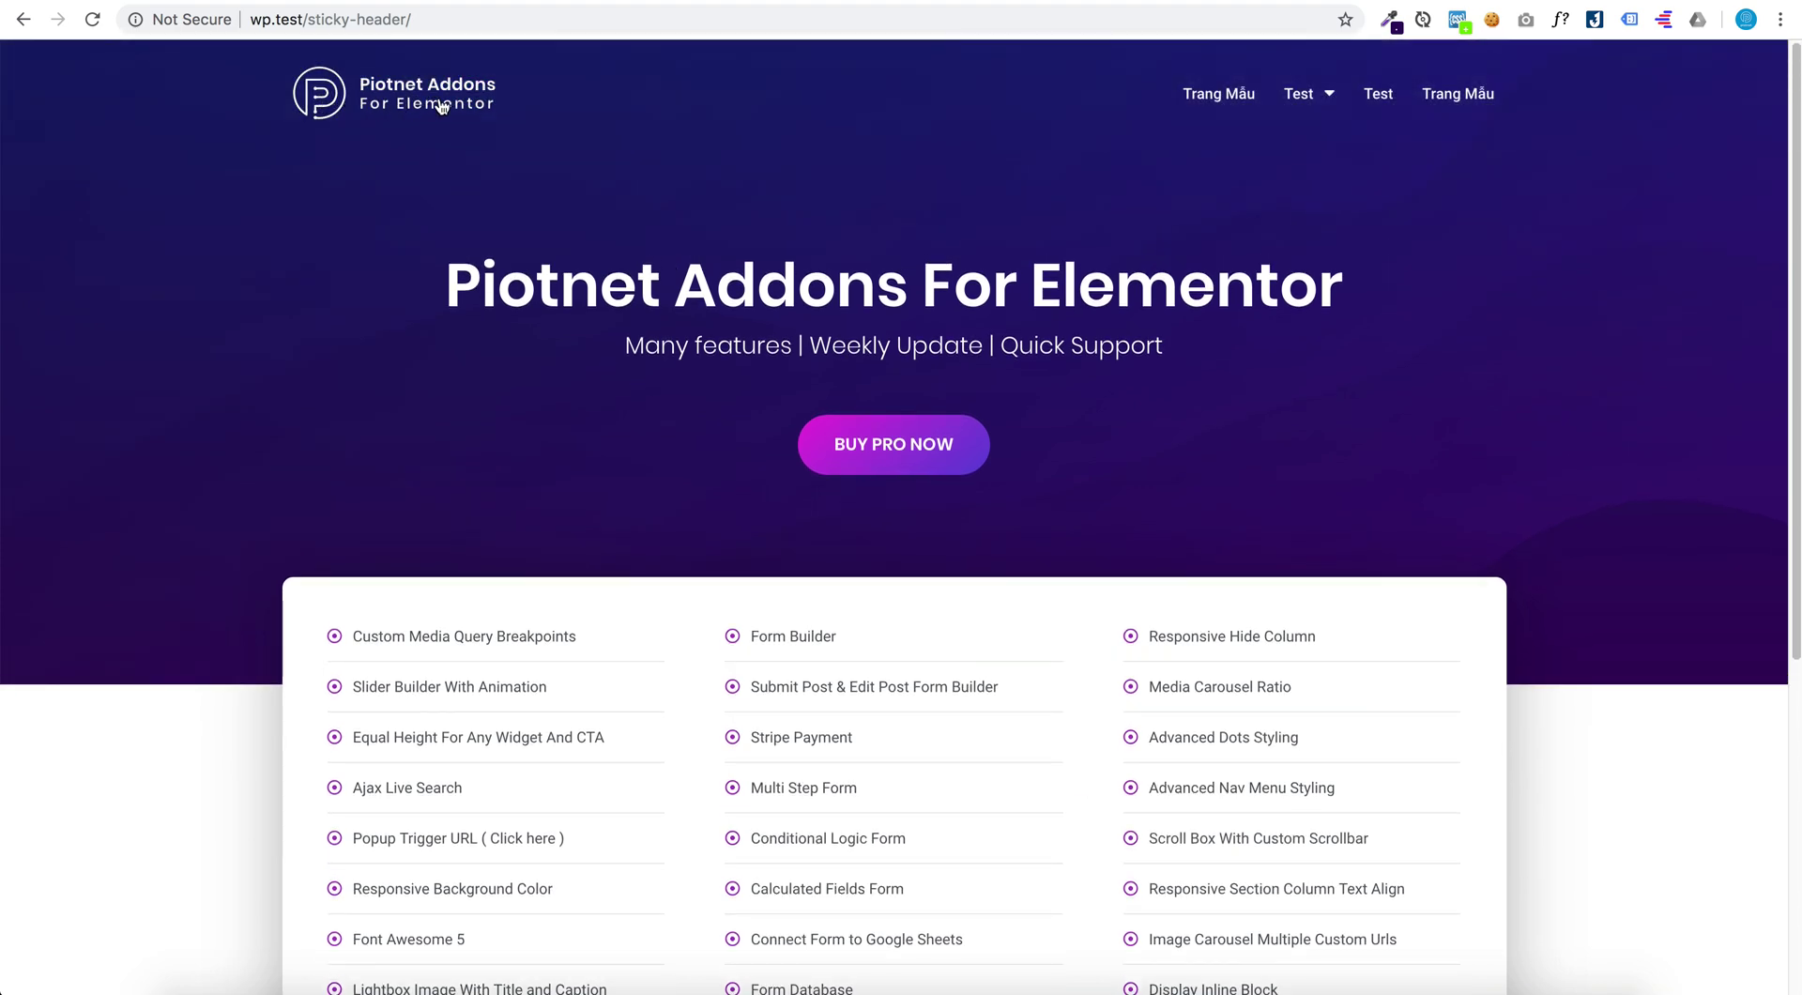
left_click(529, 2)
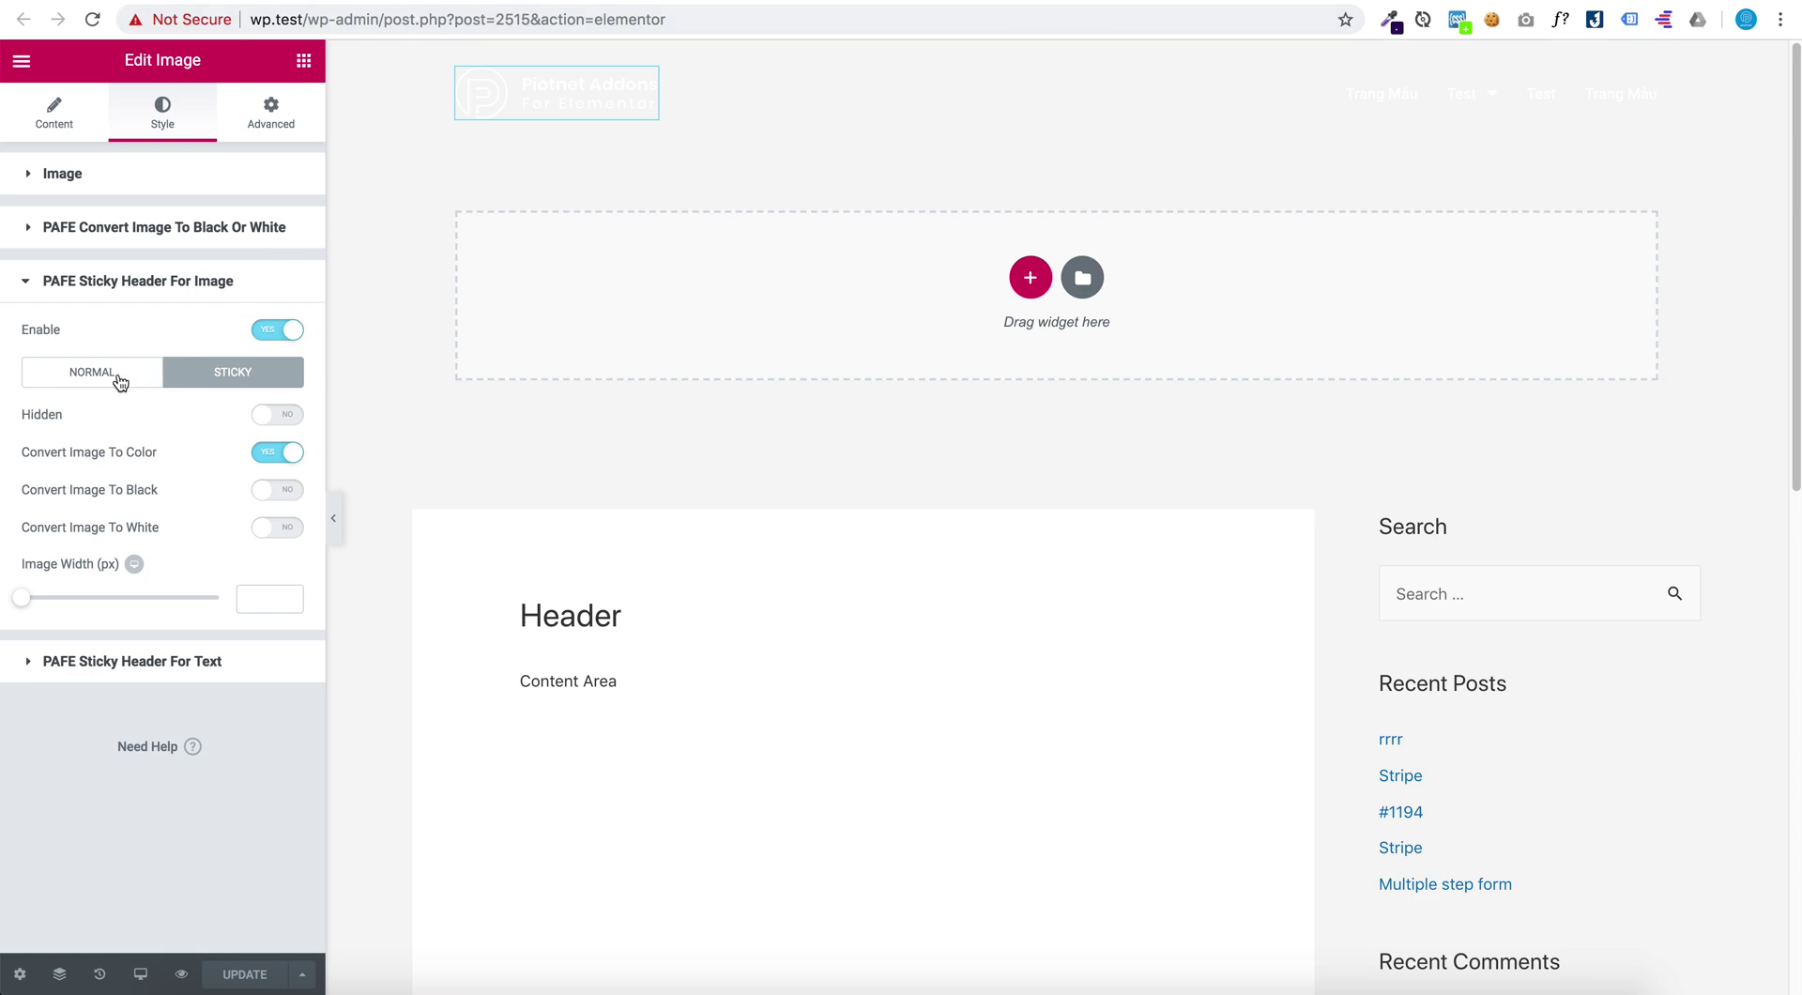
Set the sticky logo's Image Width to 44 px, update, and reload the live page
left_click(117, 375)
left_click(250, 380)
left_click(25, 606)
left_click_drag(25, 608, 30, 610)
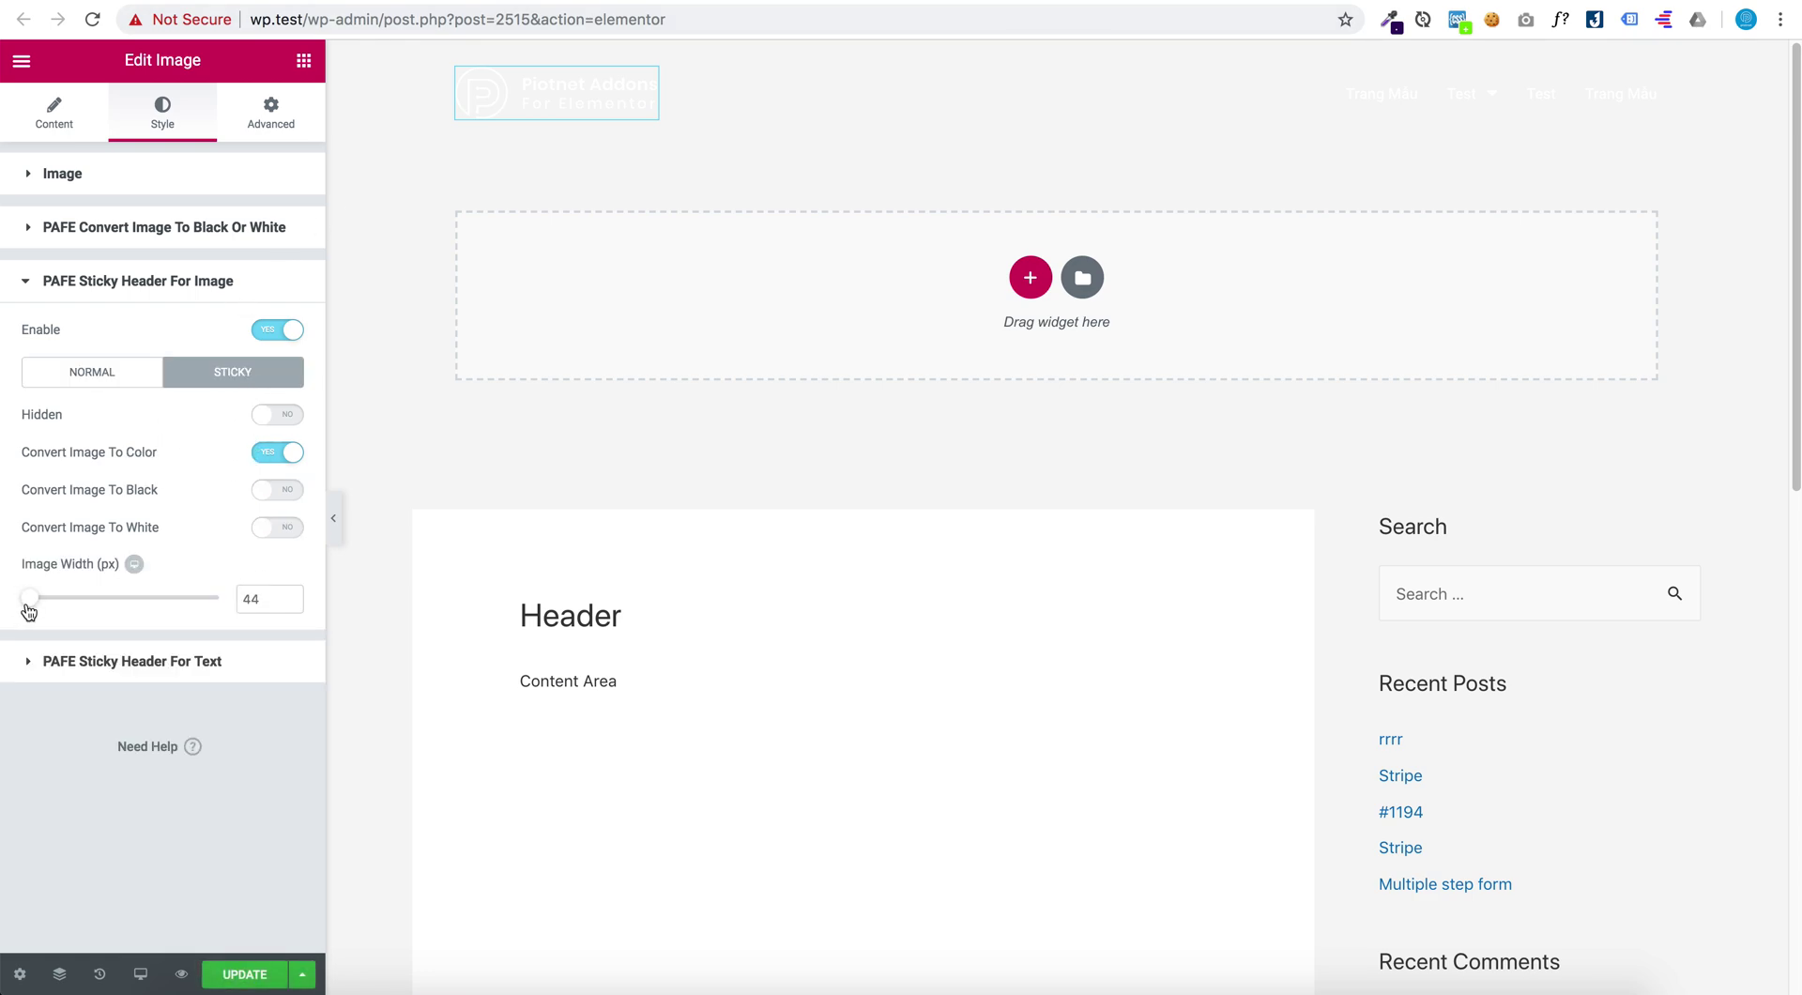
left_click(239, 974)
key("ctrl+Tab")
left_click(91, 29)
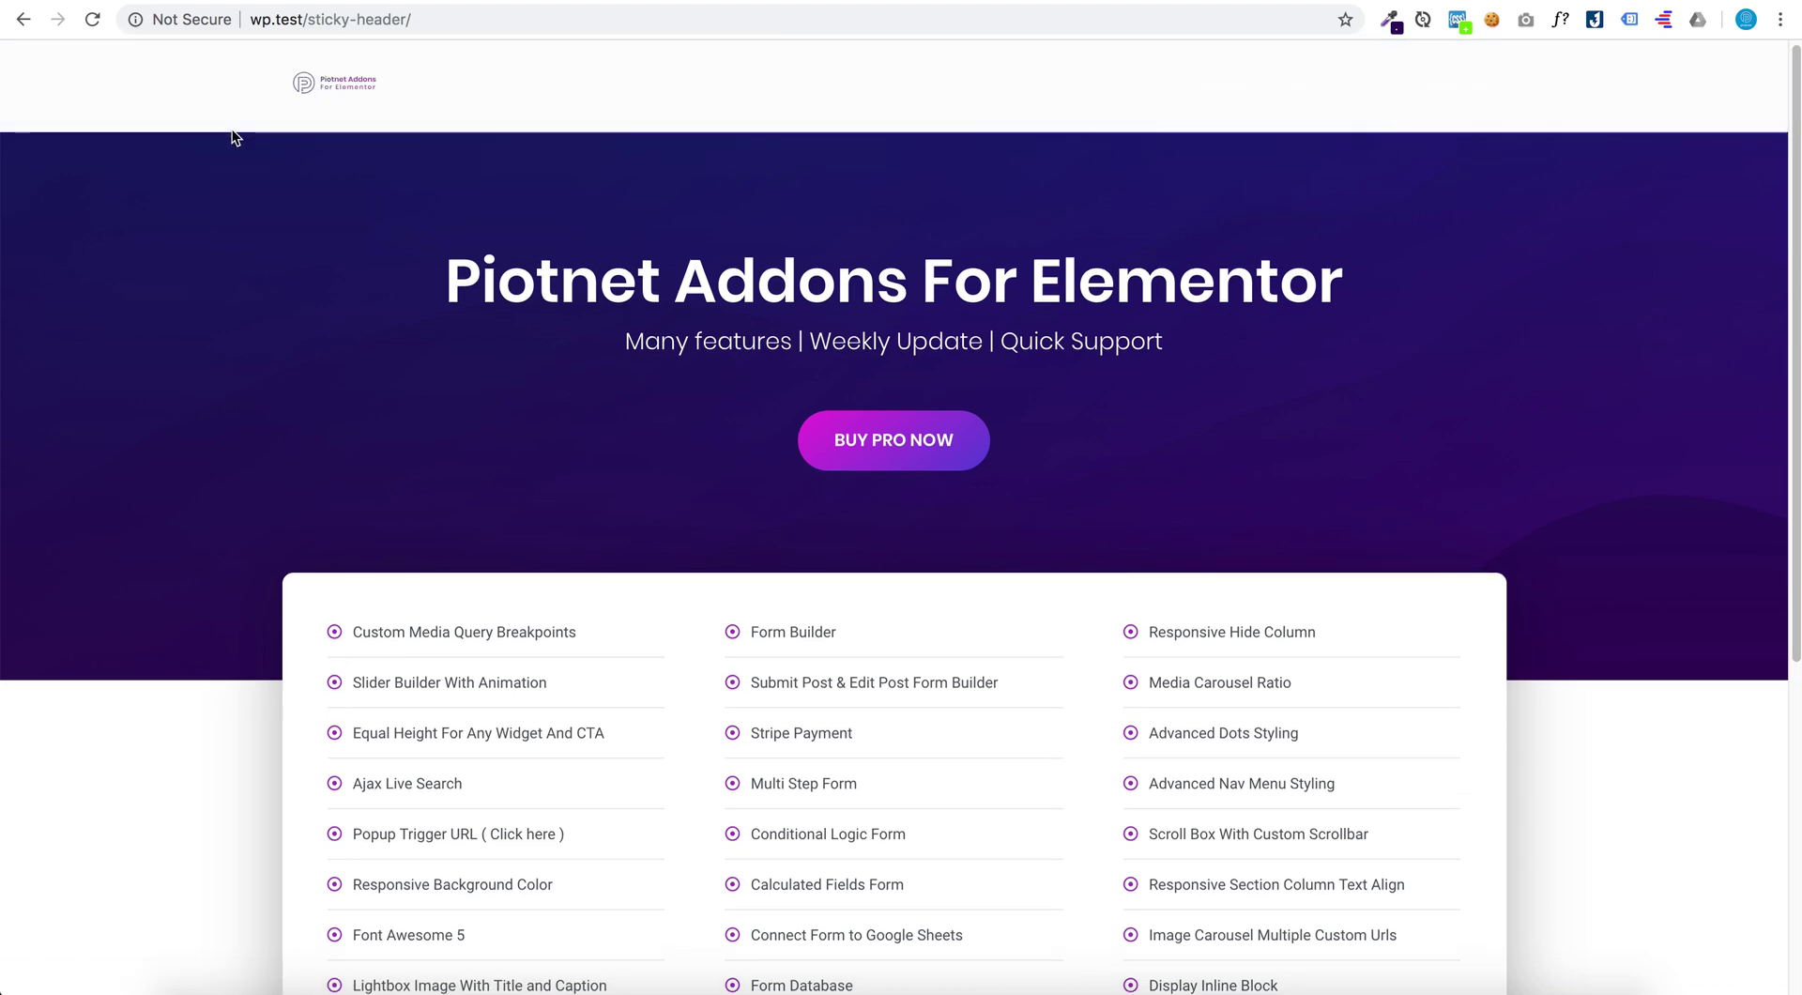
Scroll the live page down and up to watch the logo shrink when sticky, then return to the editor
scroll(244, 157, "down", 1)
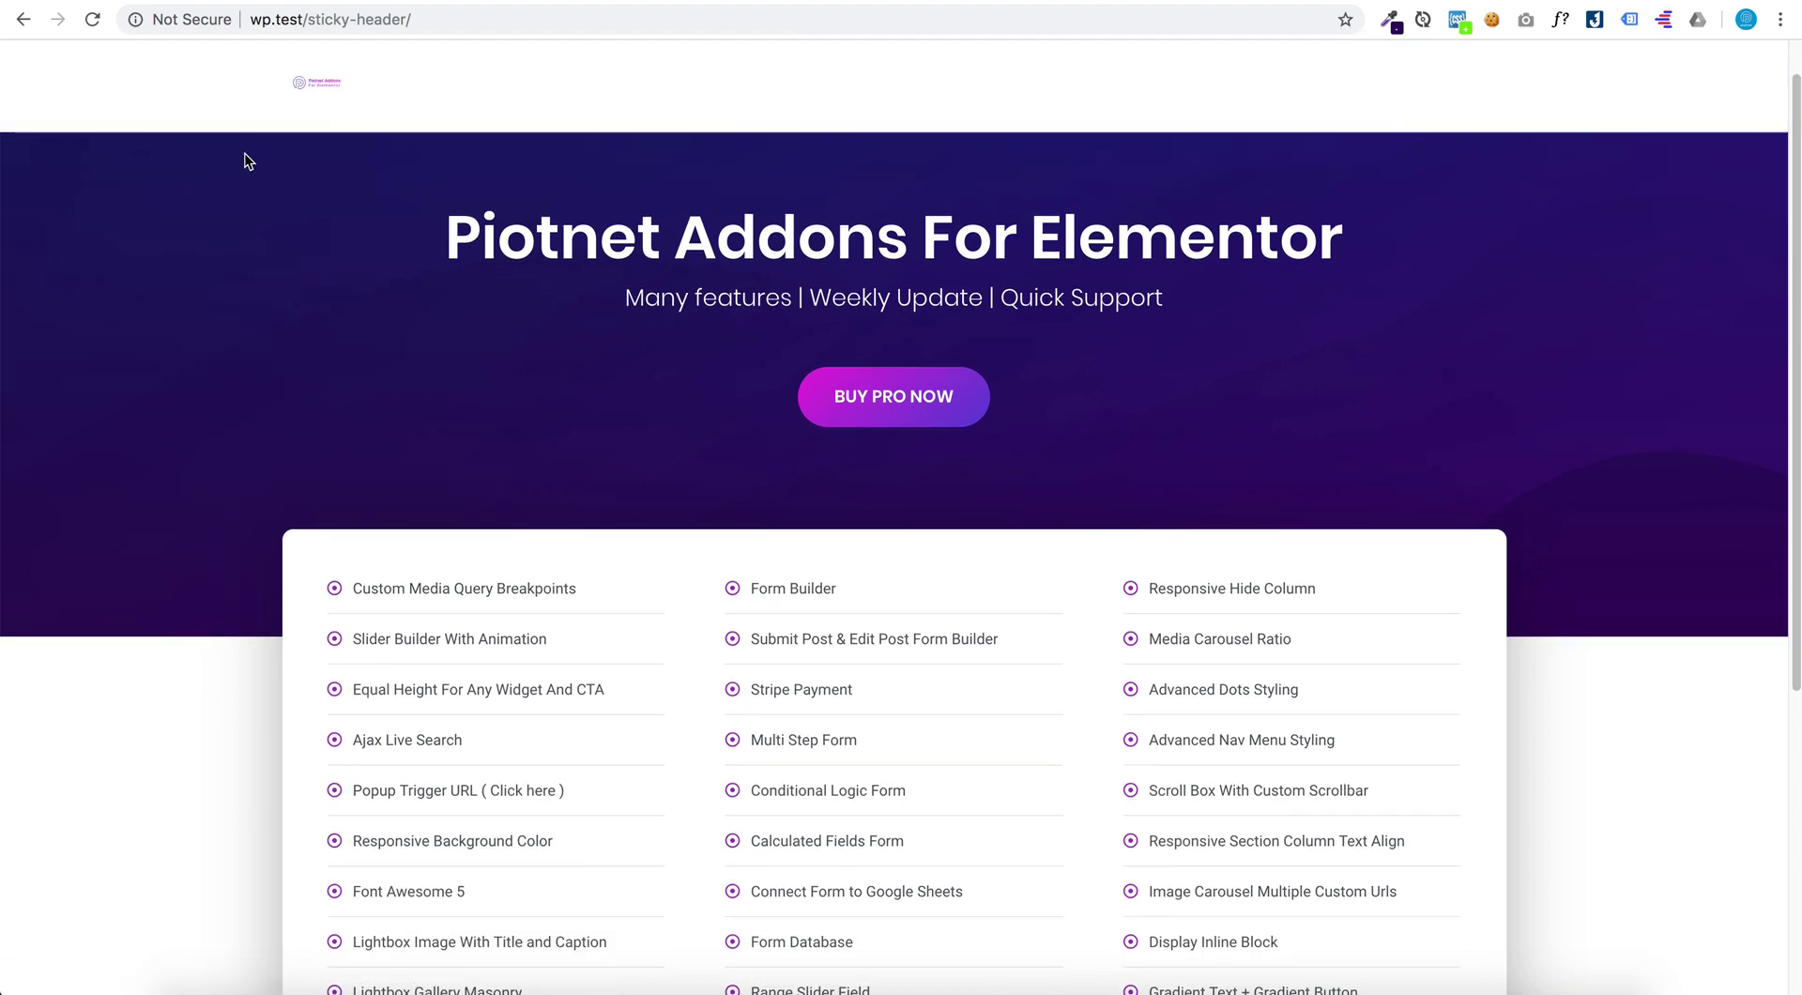
scroll(247, 160, "up", 1)
scroll(242, 160, "down", 1)
scroll(242, 160, "up", 1)
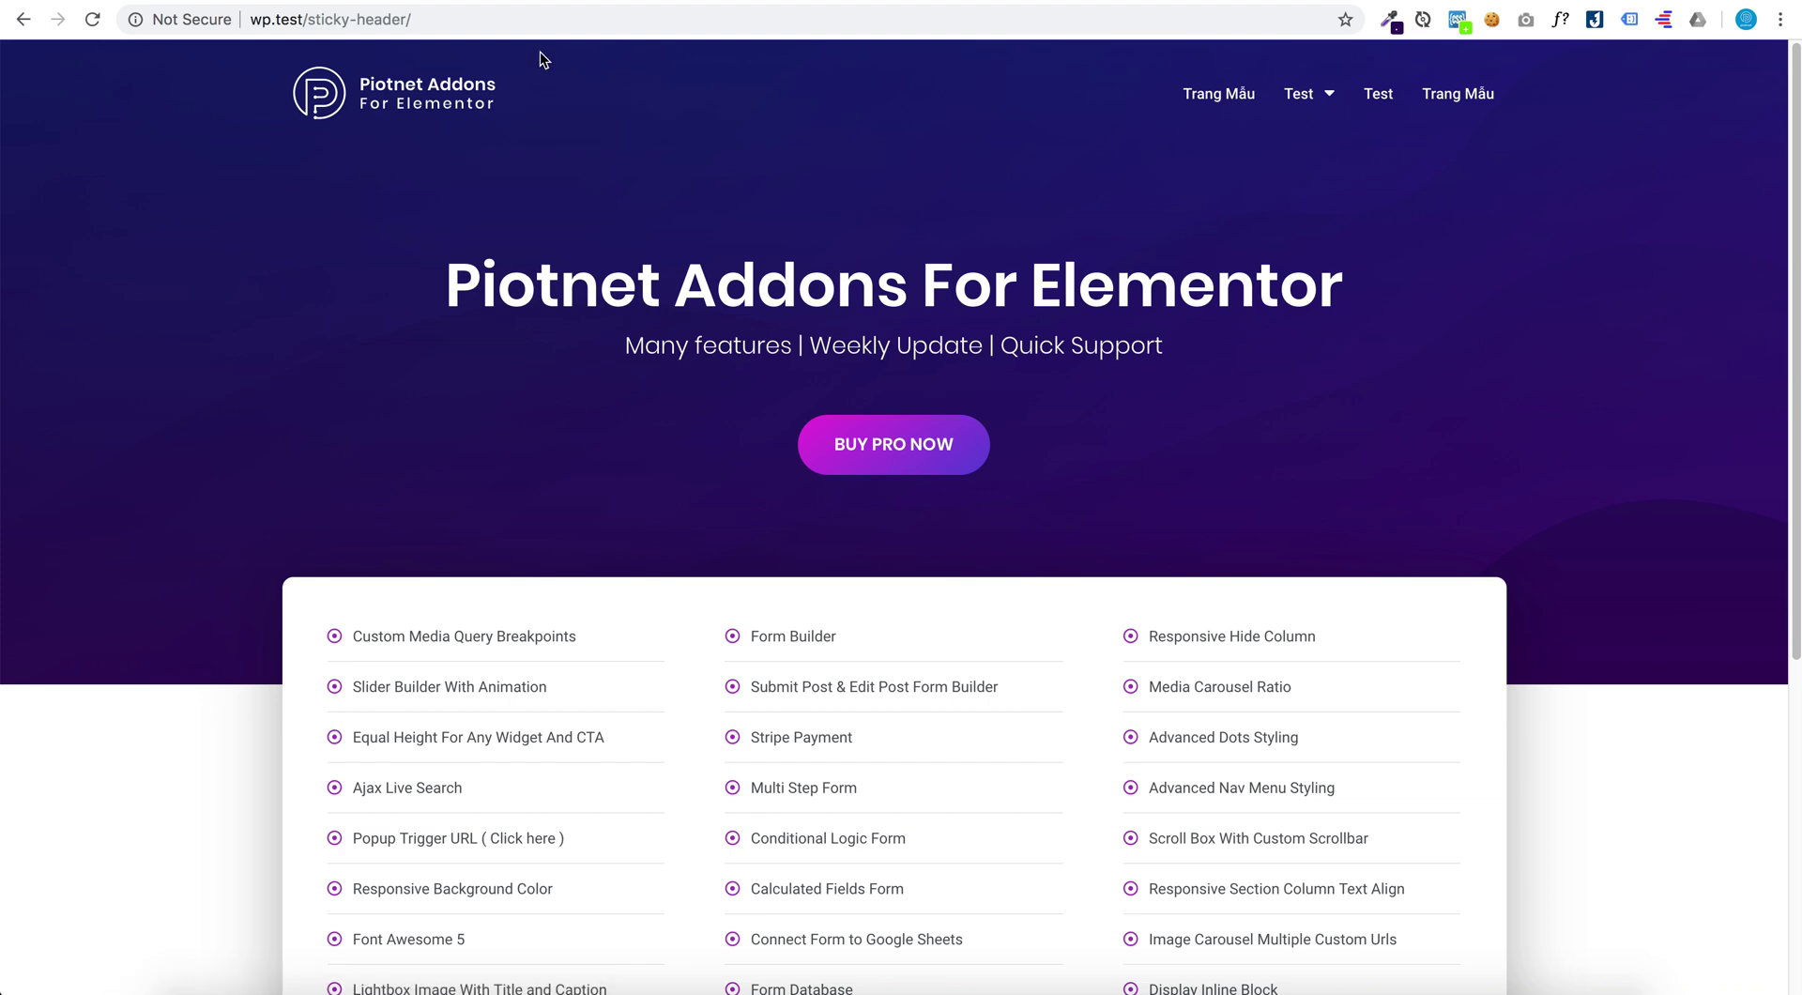
key("ctrl+shift+Tab")
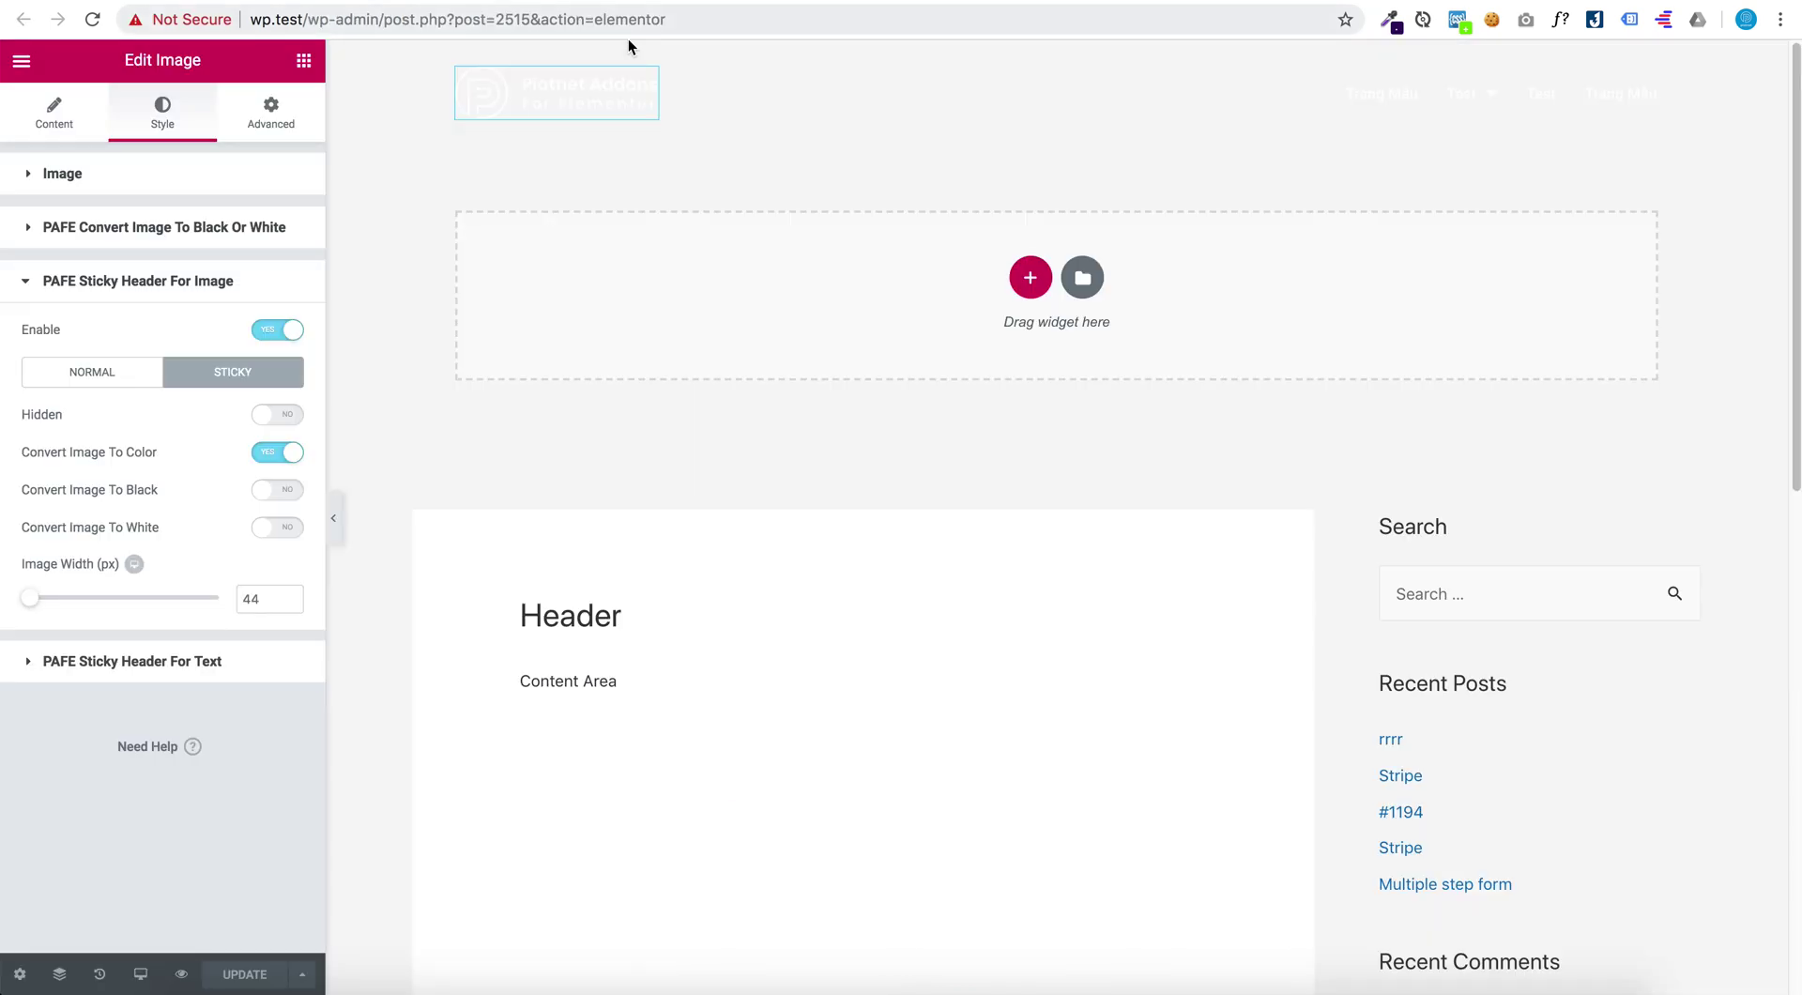
Set the header section's Vertical Align to Middle
left_click(1056, 53)
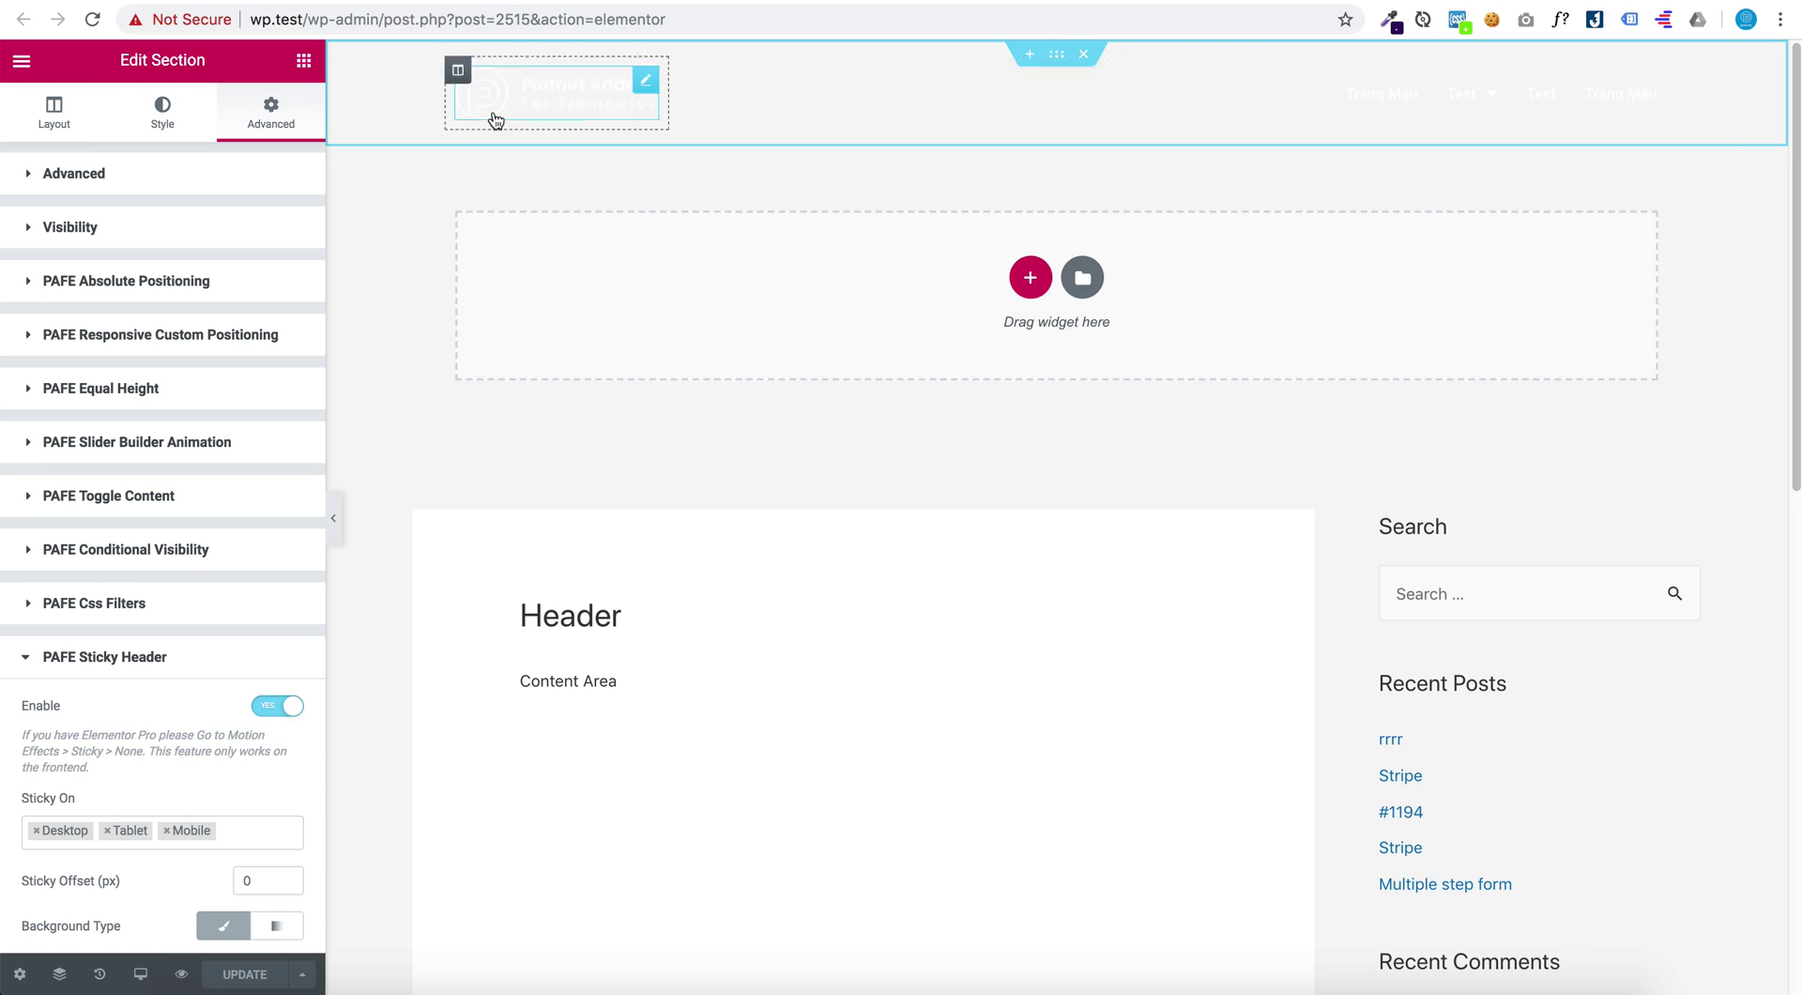
left_click(66, 122)
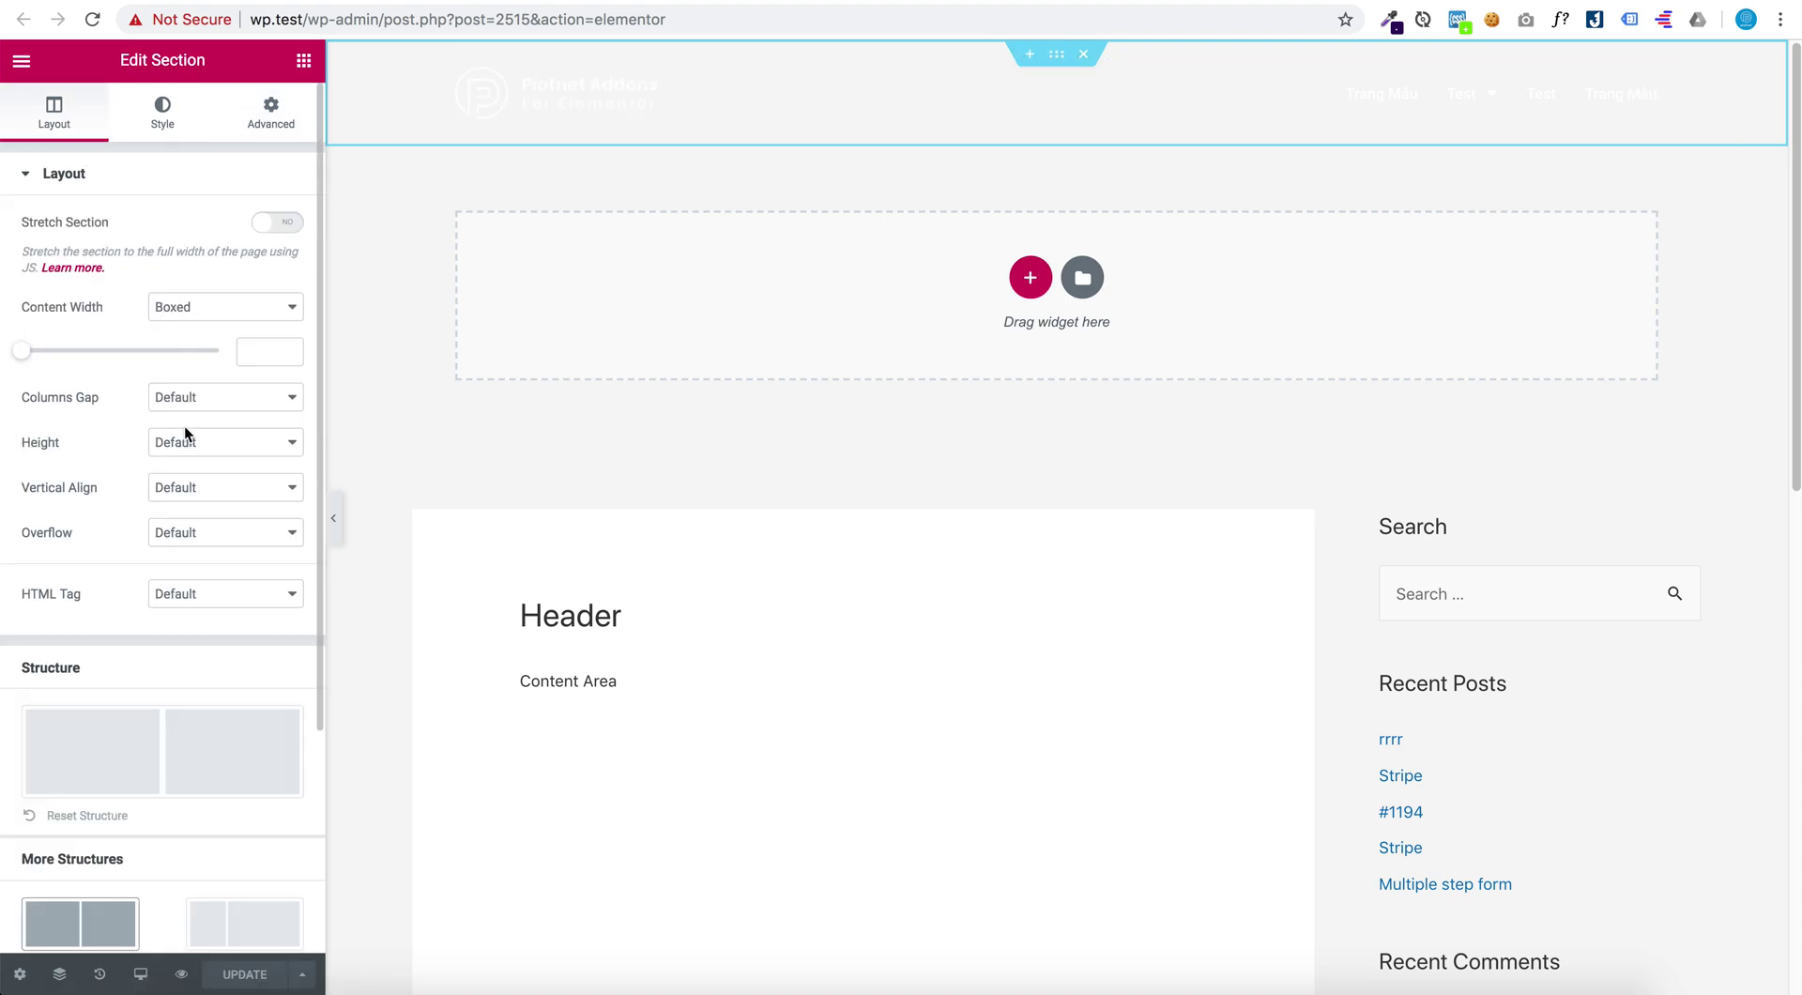
left_click(196, 483)
left_click(230, 518)
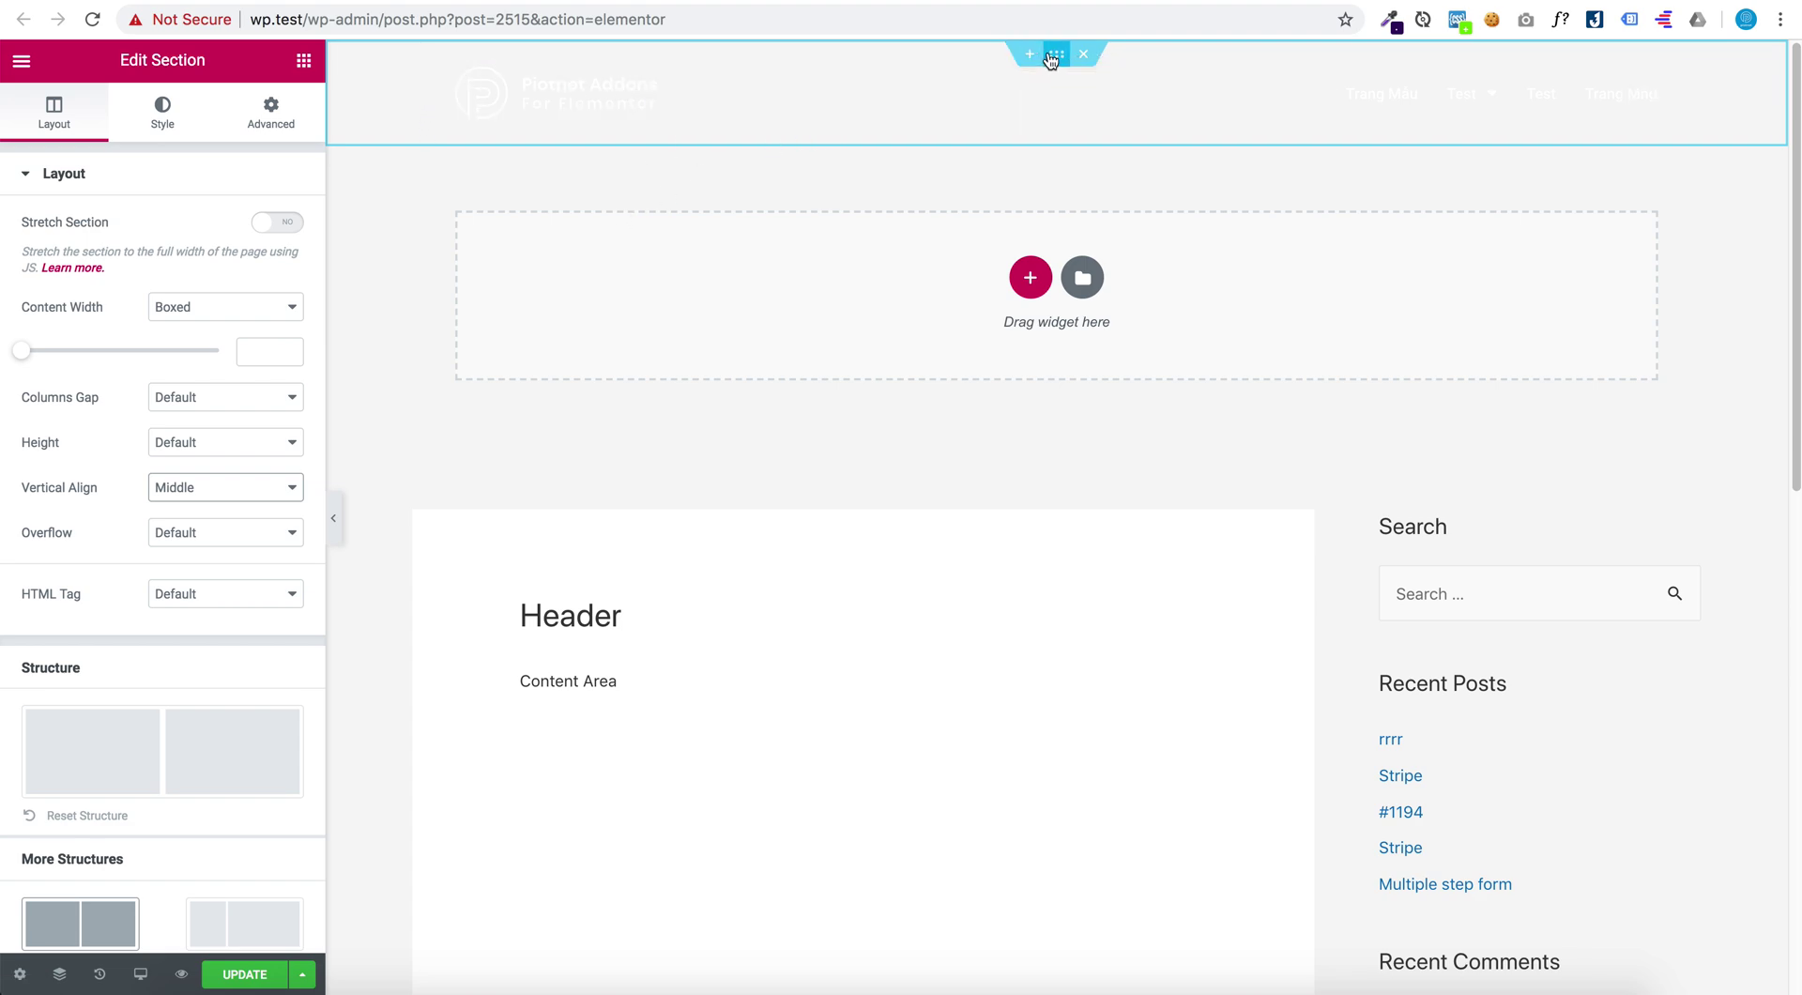
Set the section's PAFE Header Height When Sticky to 126 and save
left_click(282, 118)
scroll(237, 266, "down", 4)
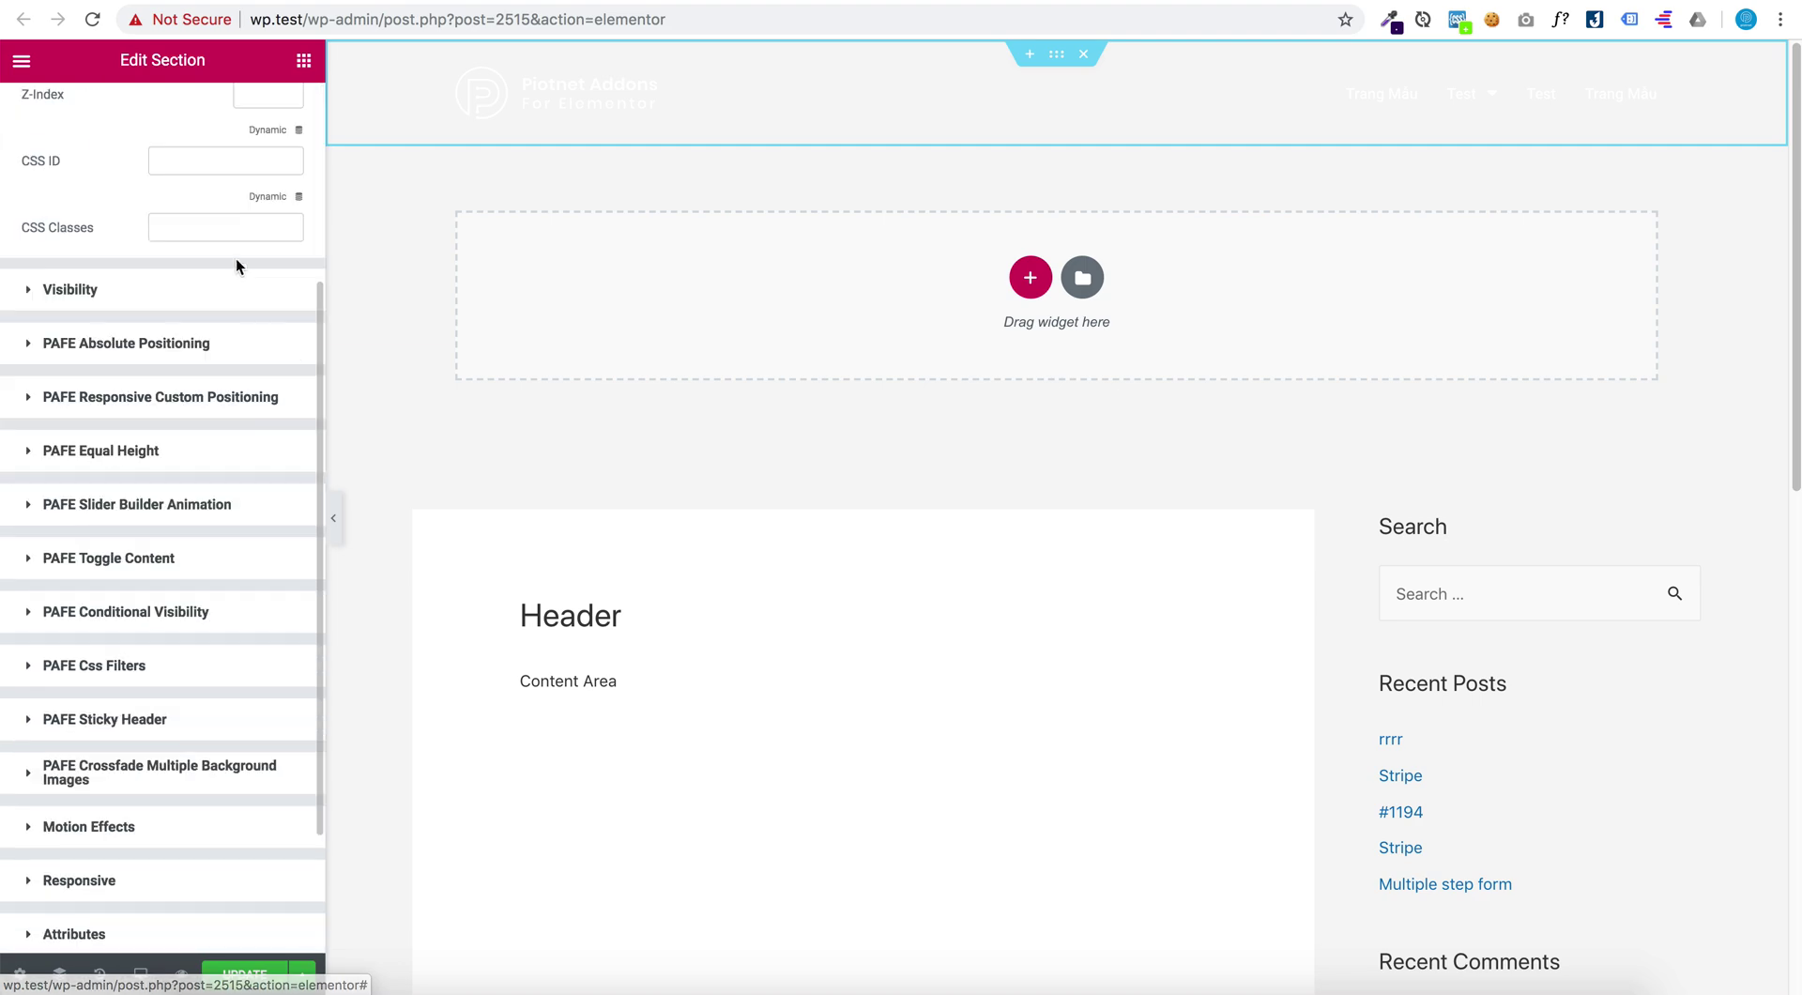
left_click(136, 718)
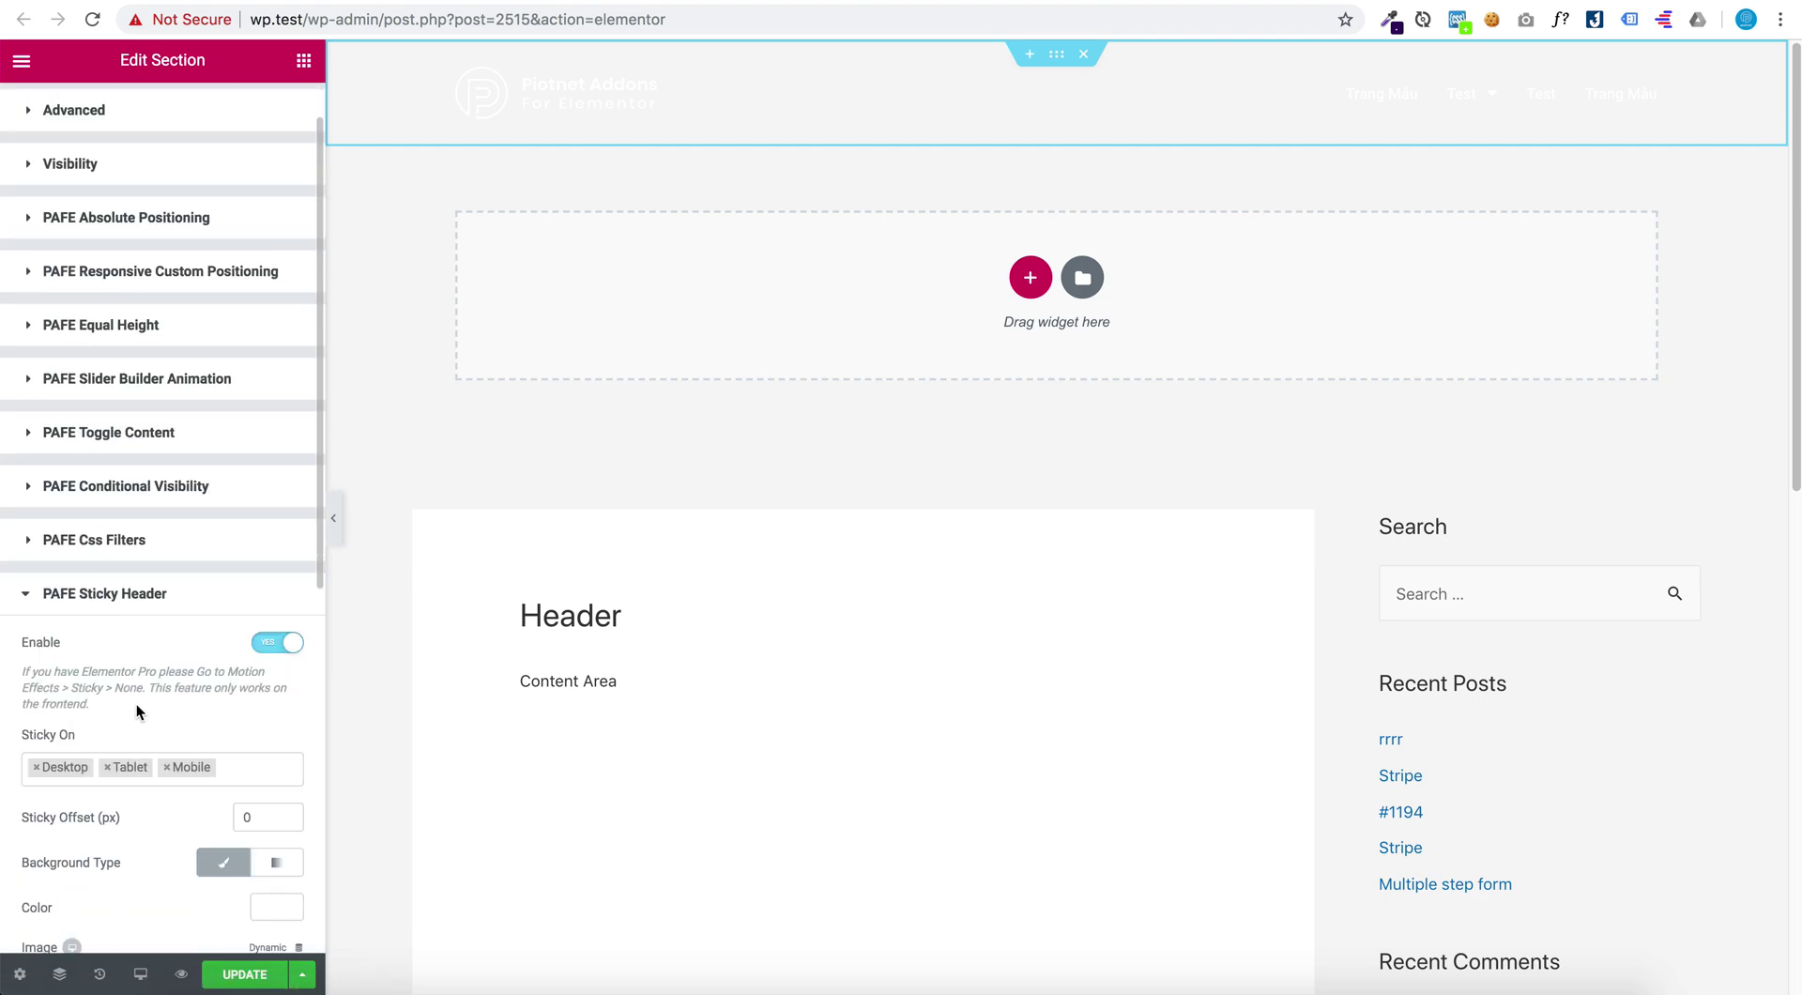
scroll(141, 699, "down", 7)
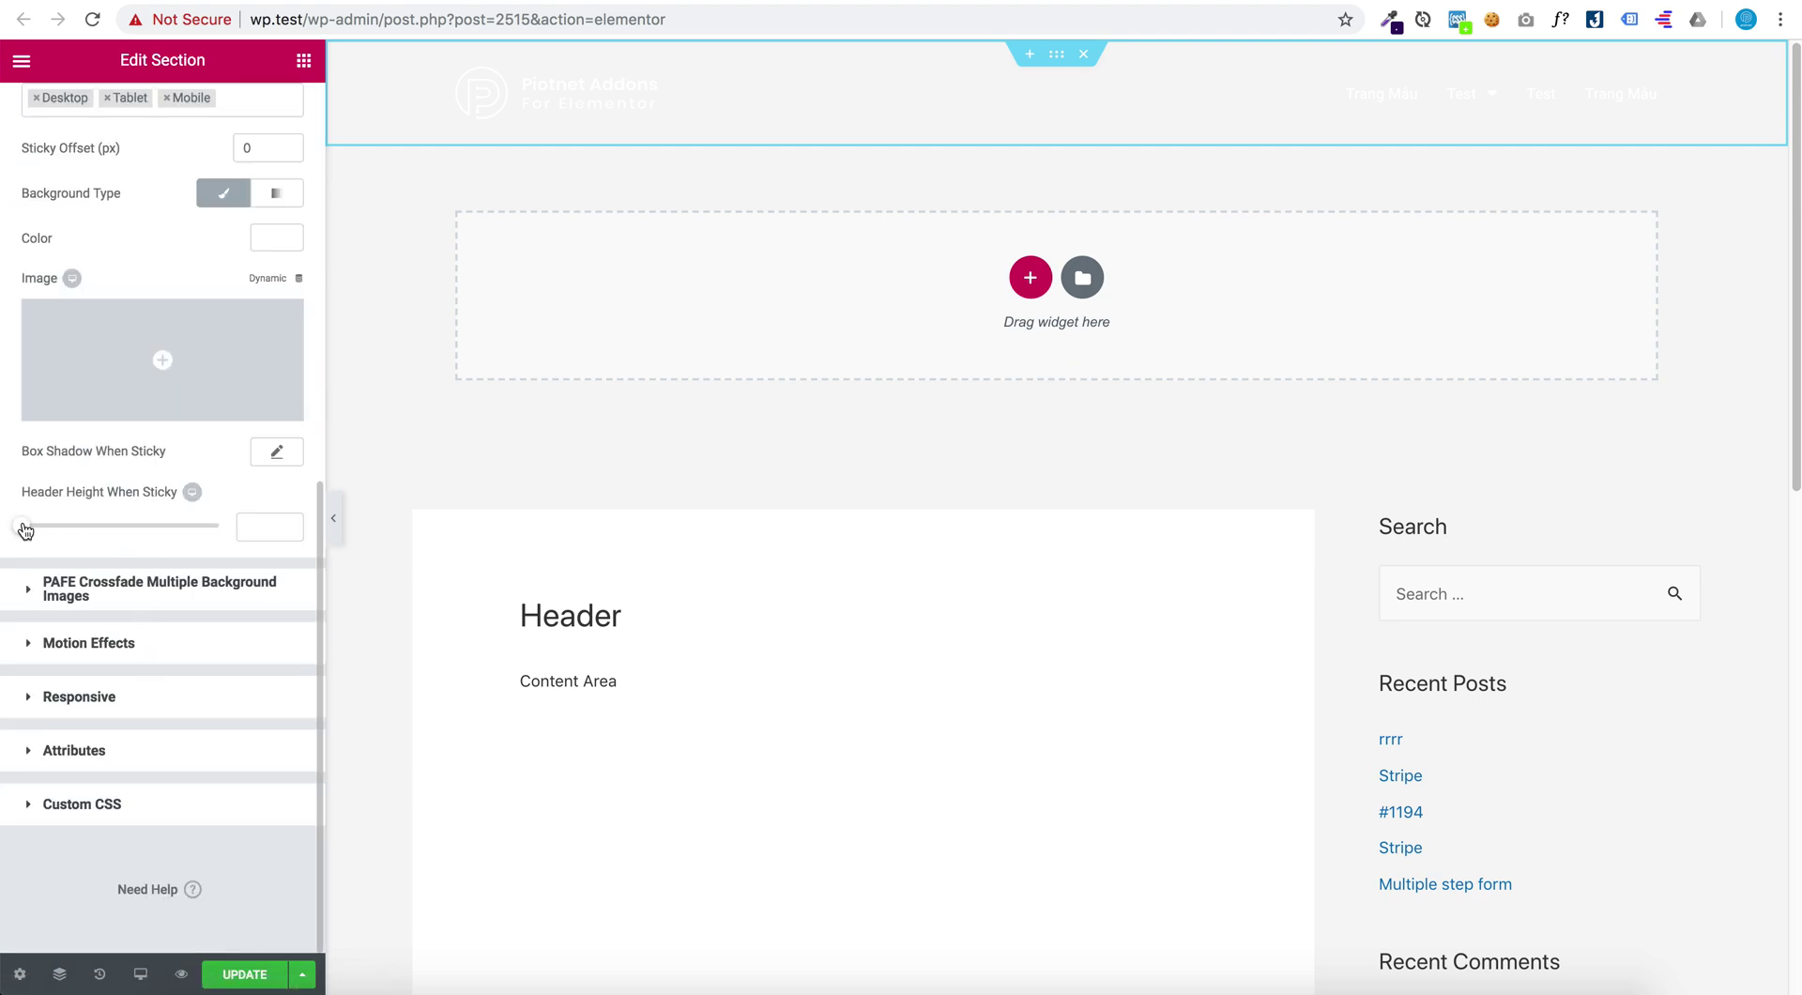
left_click_drag(26, 530, 50, 533)
left_click(237, 974)
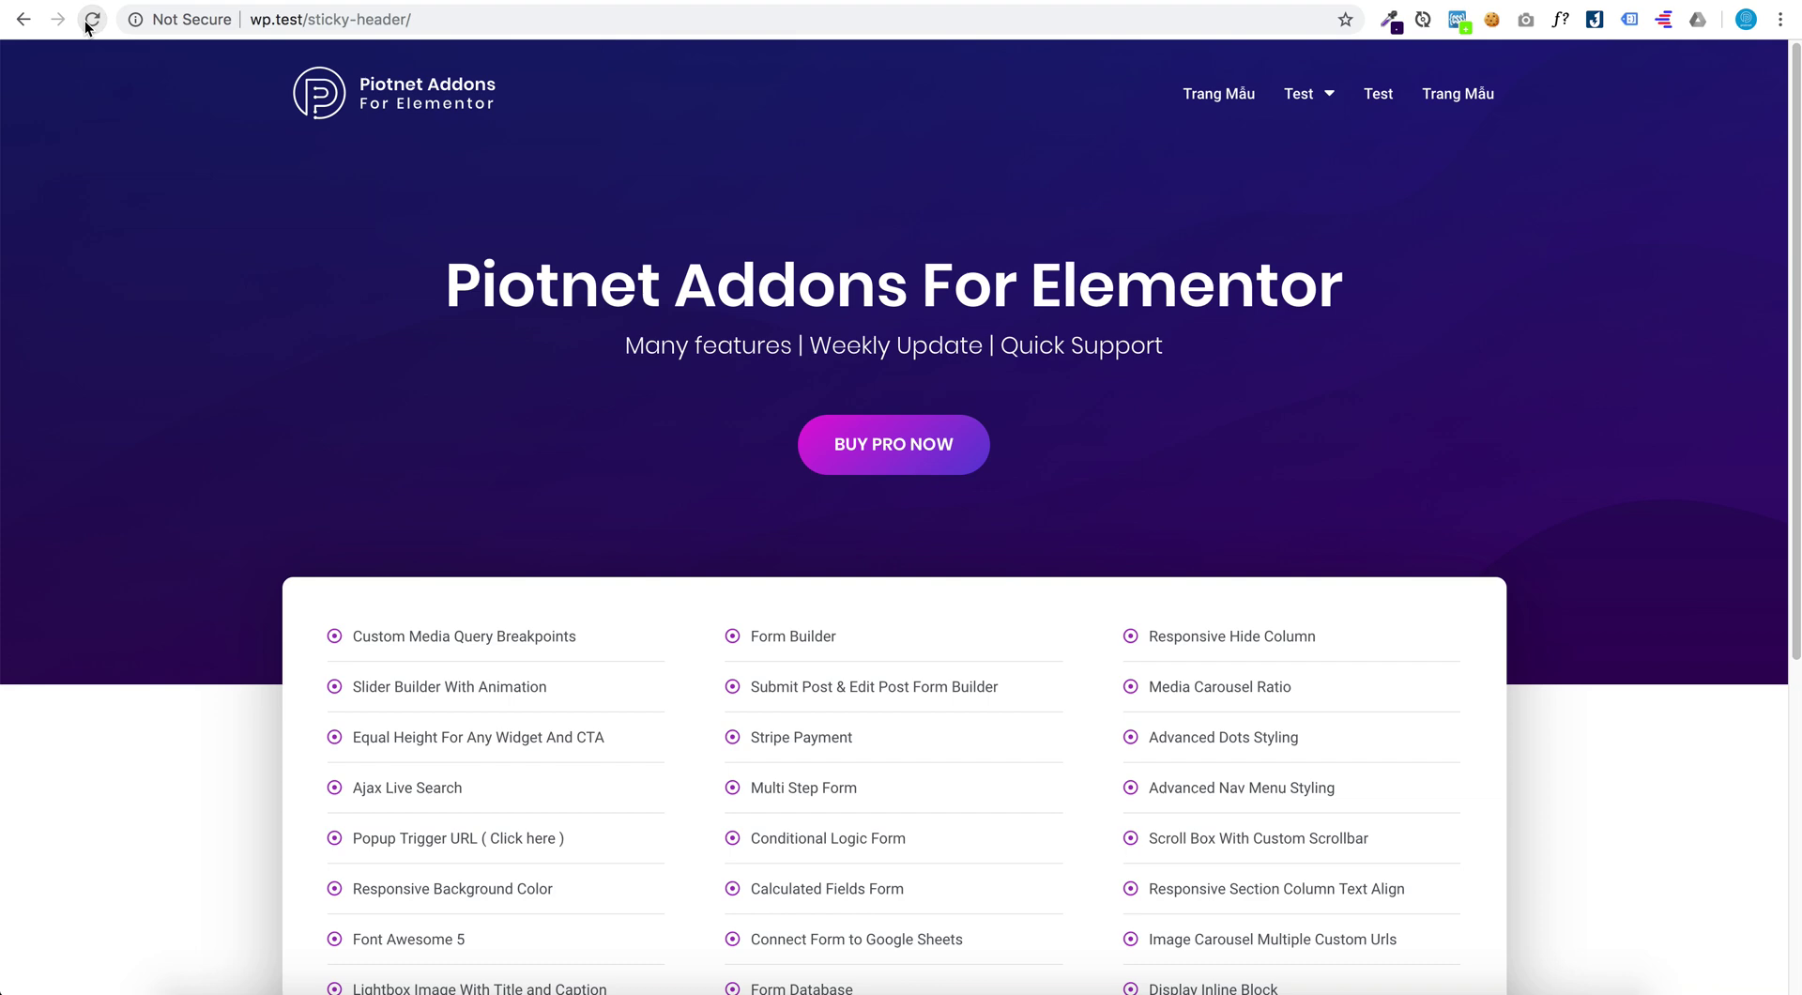
Reload the live page and scroll down and back up to check the 126-high sticky header
left_click(91, 20)
scroll(1207, 111, "down", 3)
scroll(1202, 116, "up", 3)
Enable PAFE Sticky Header For Text on the Nav Menu with black sticky text color, and save
left_click(521, 0)
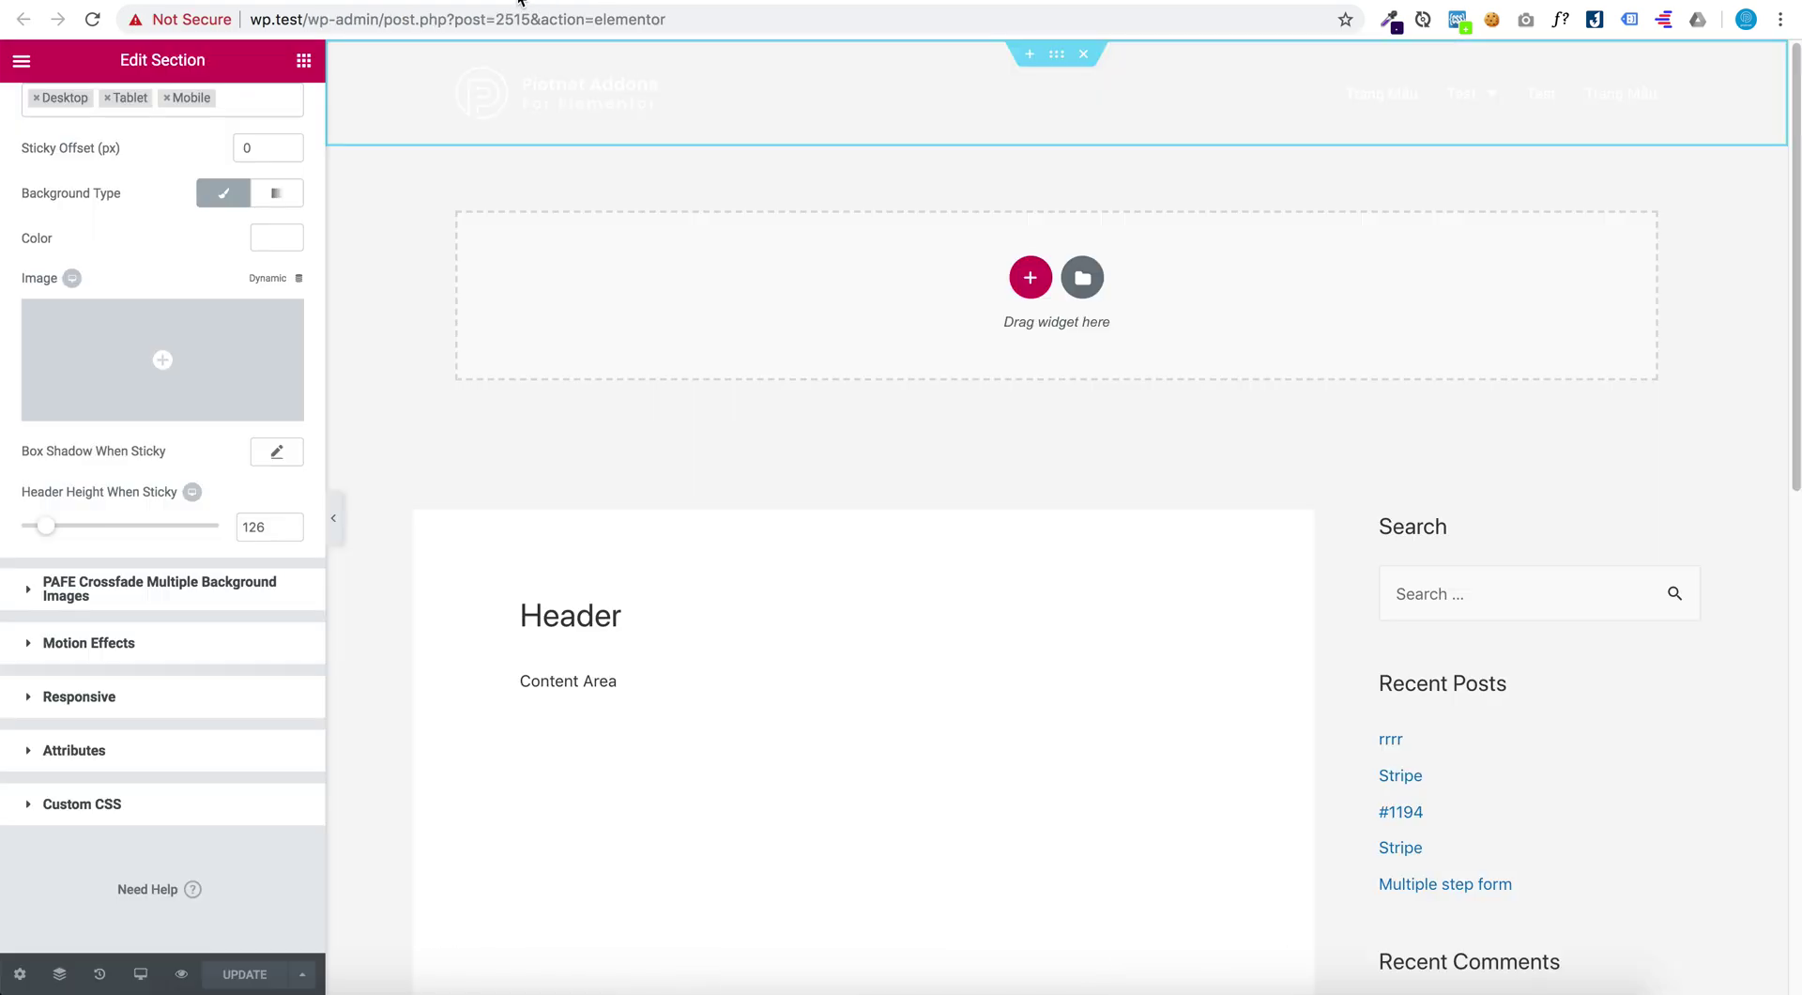
left_click(1293, 101)
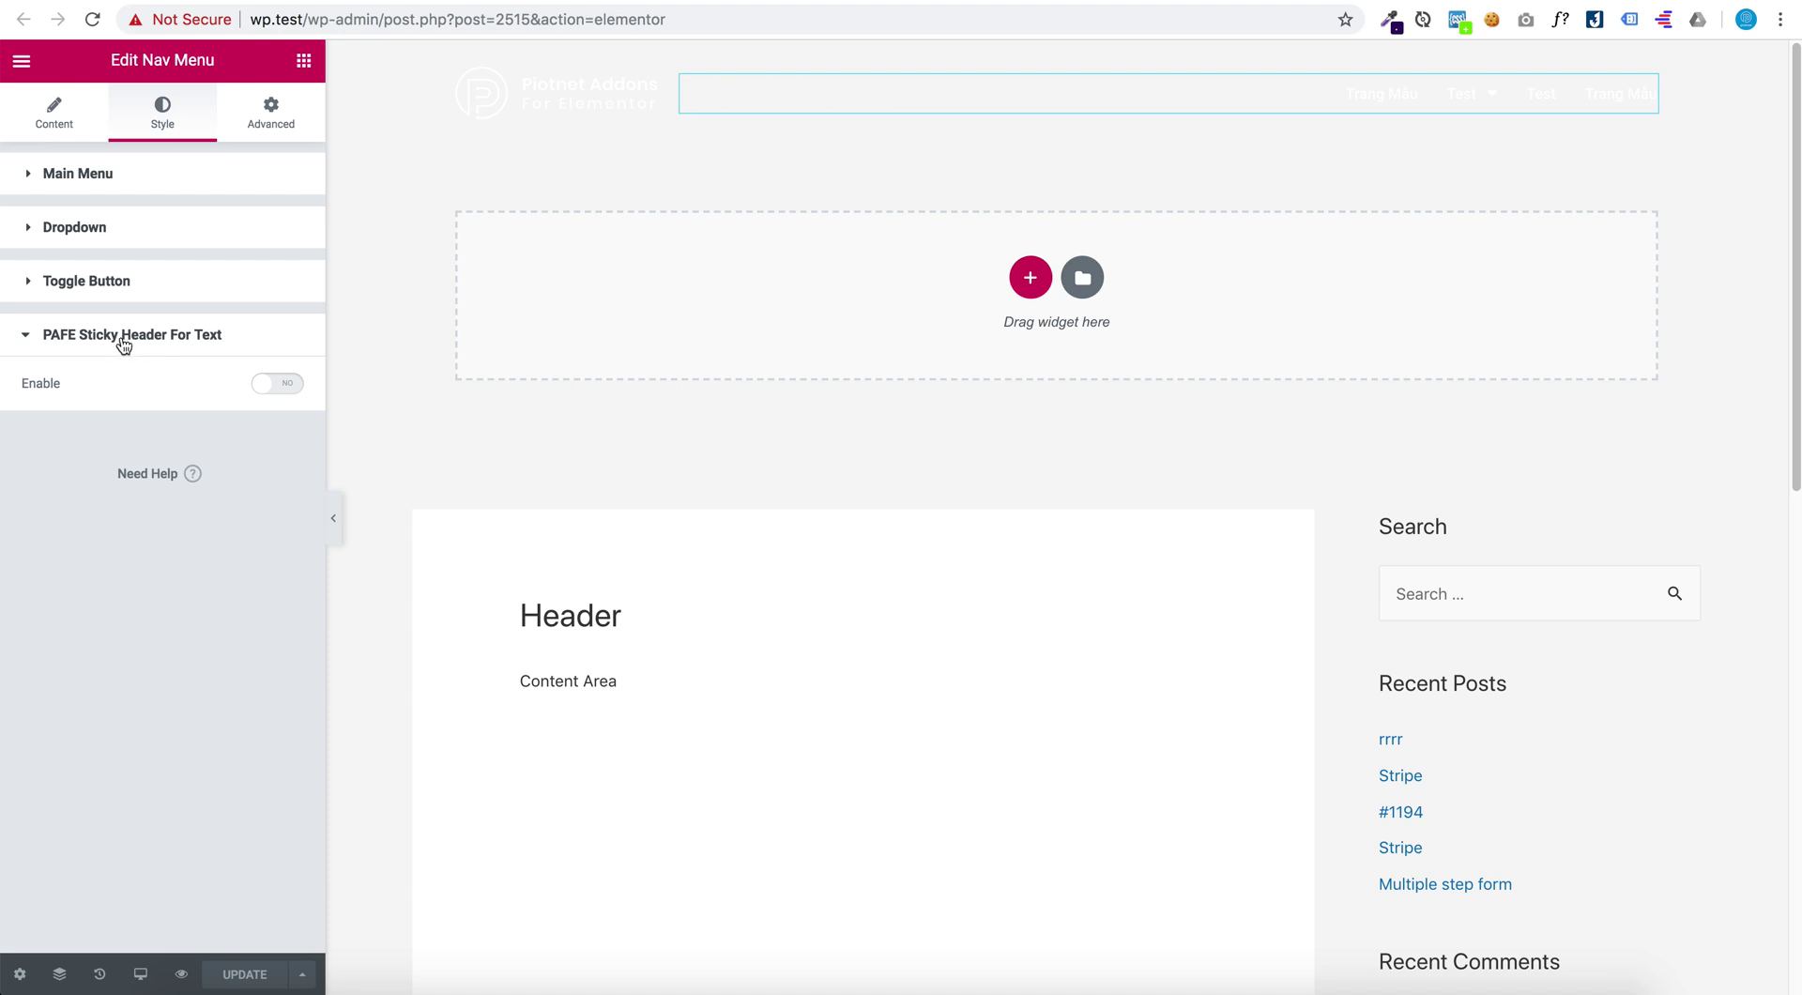
left_click(280, 383)
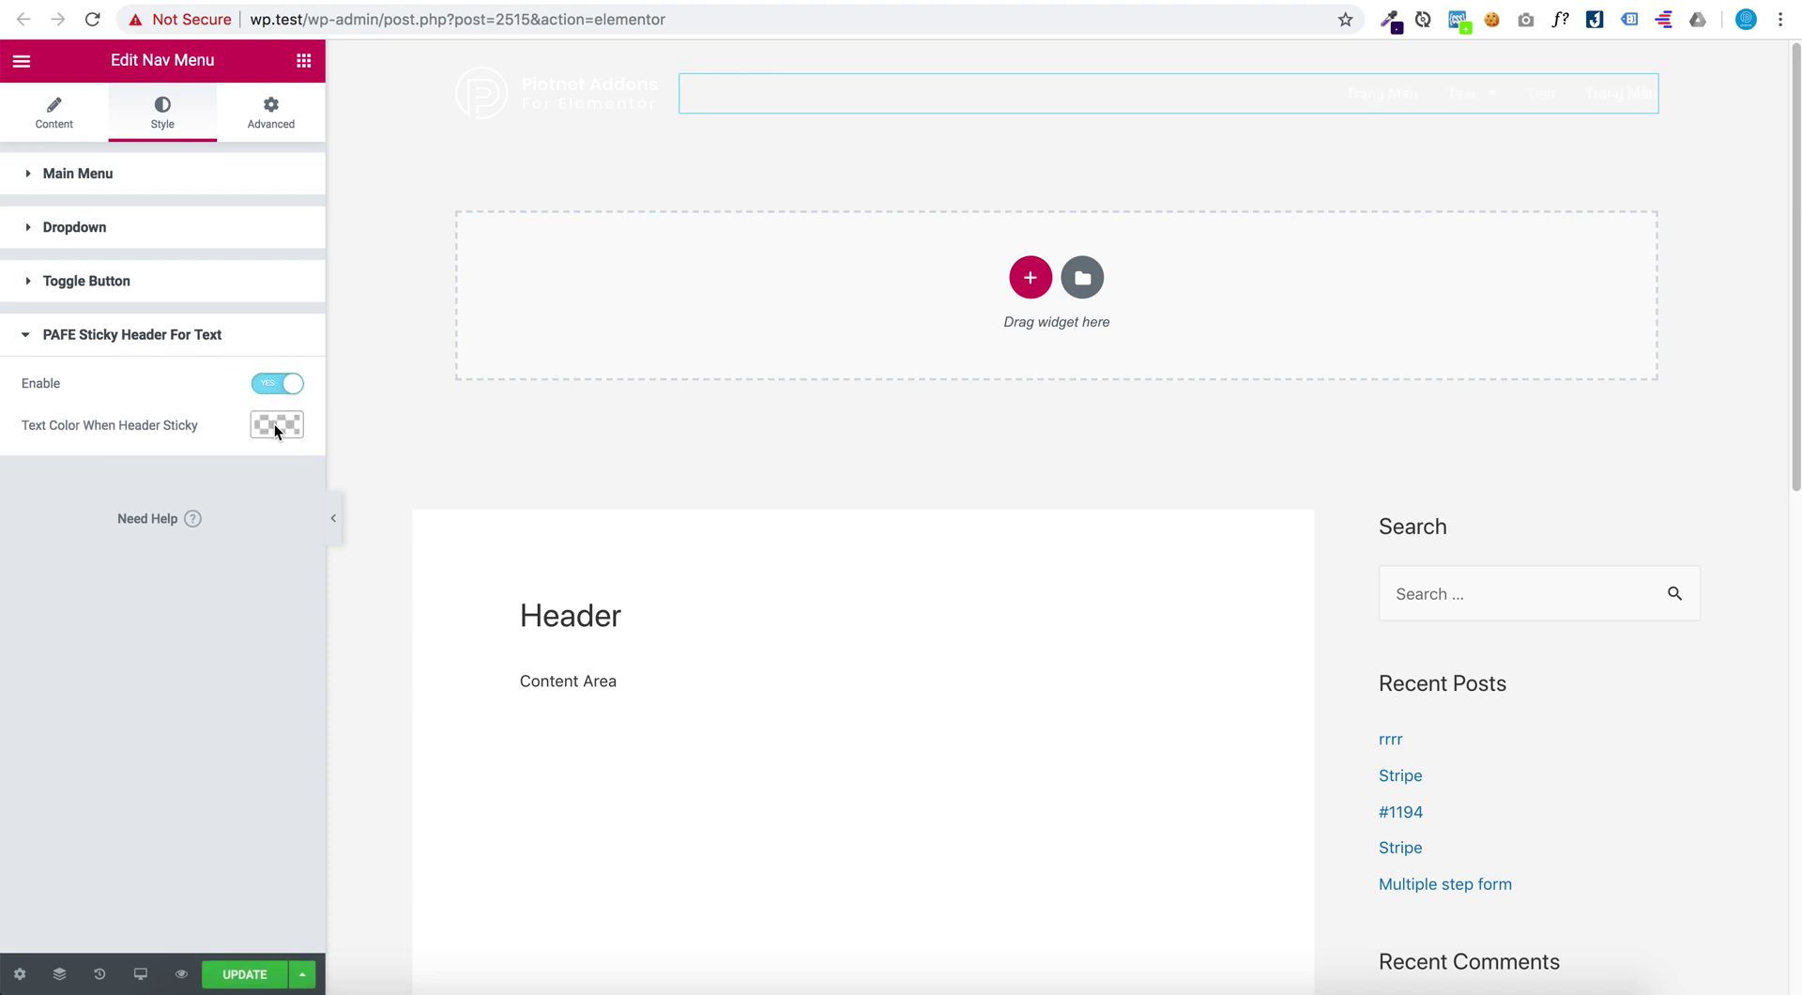
left_click(276, 428)
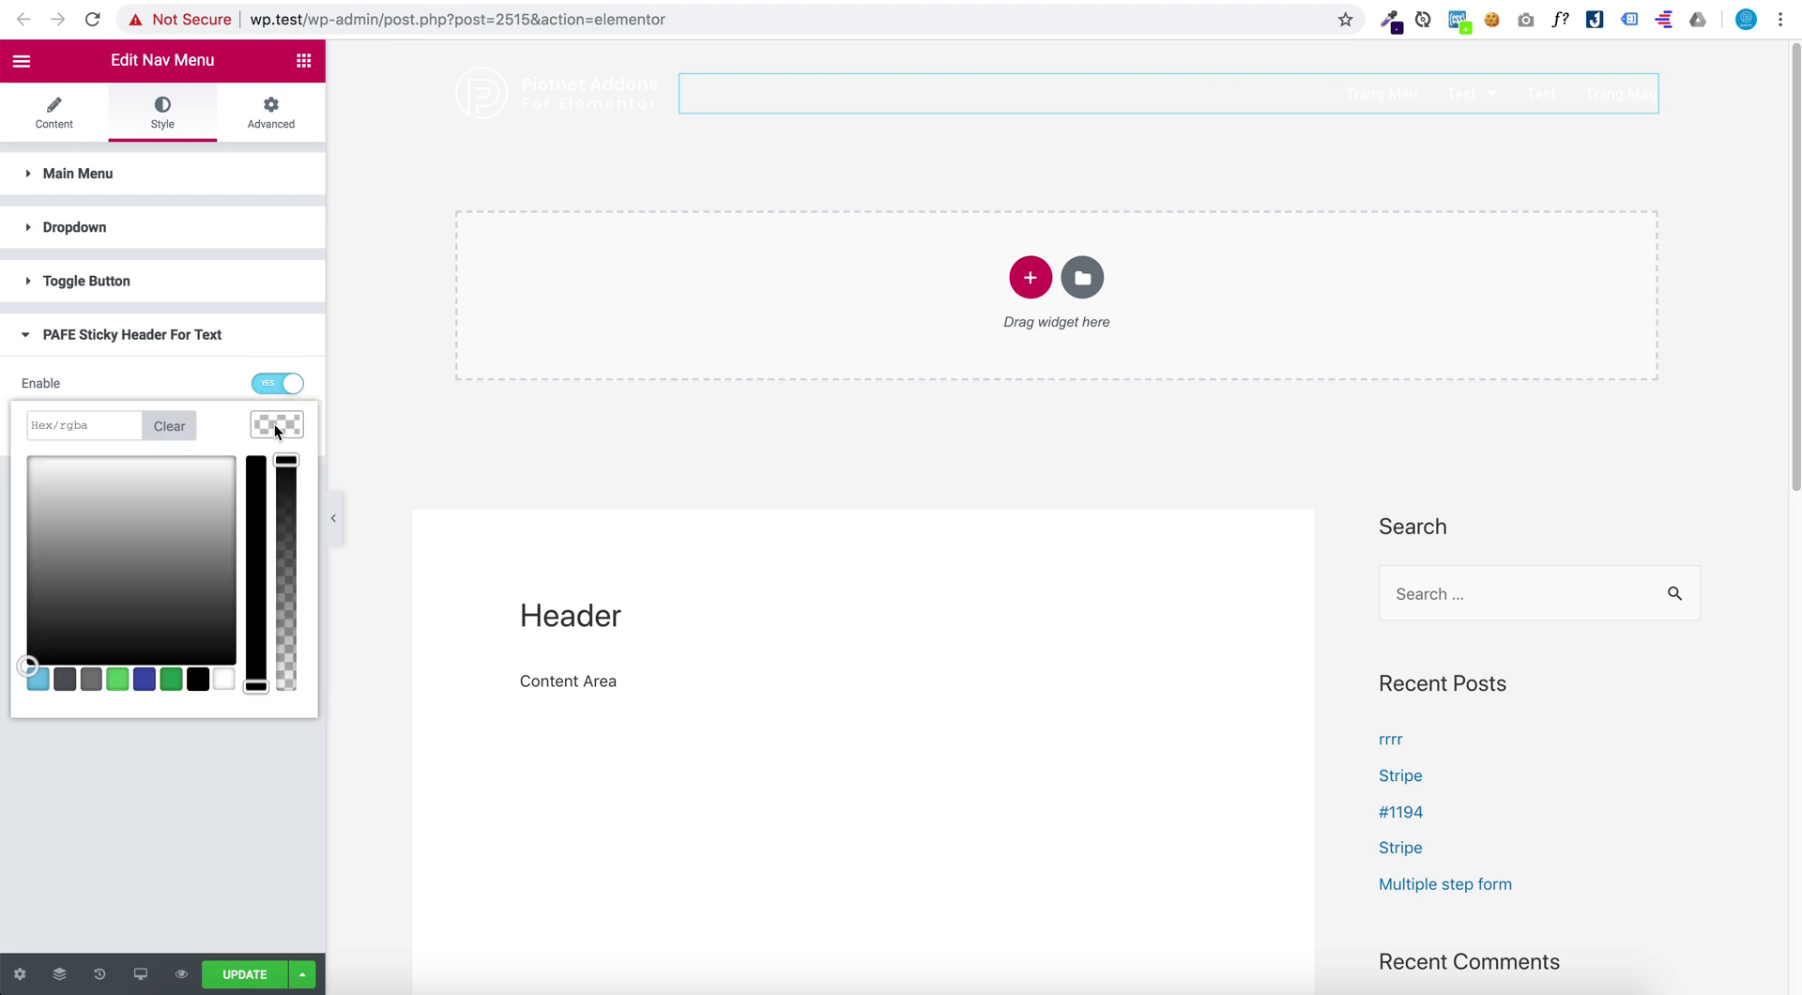
left_click(223, 679)
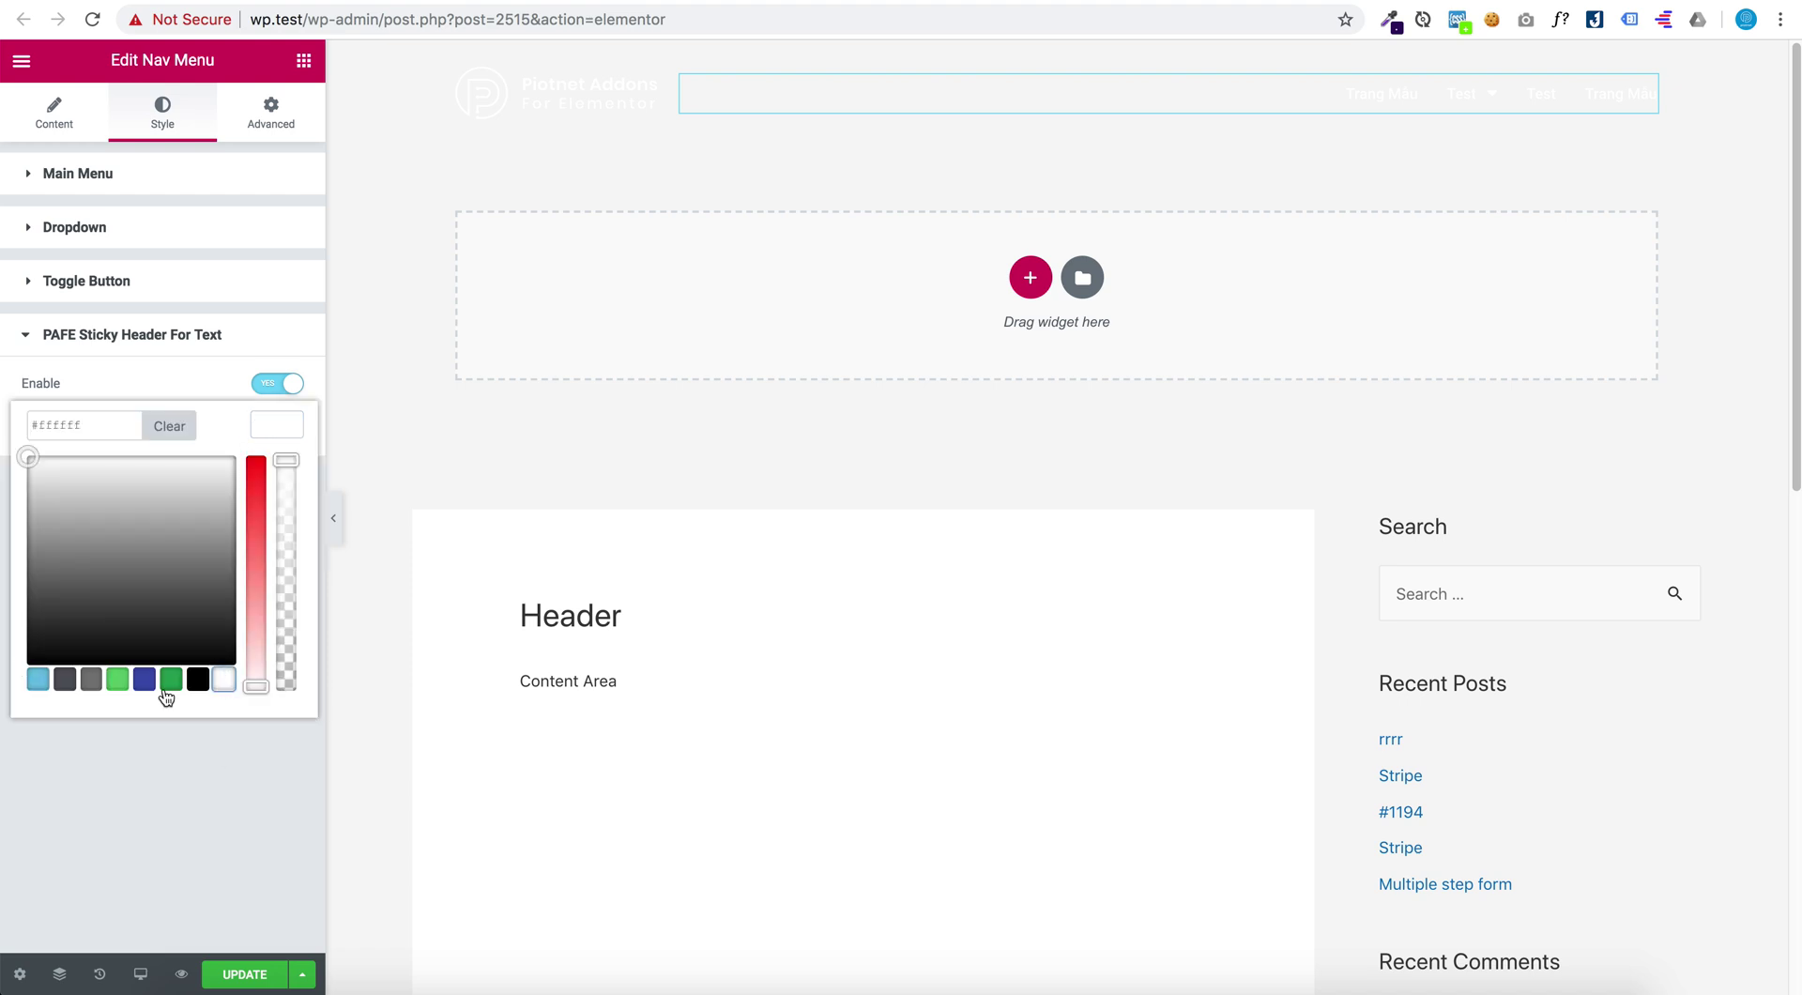
left_click(197, 679)
left_click(214, 787)
left_click(241, 974)
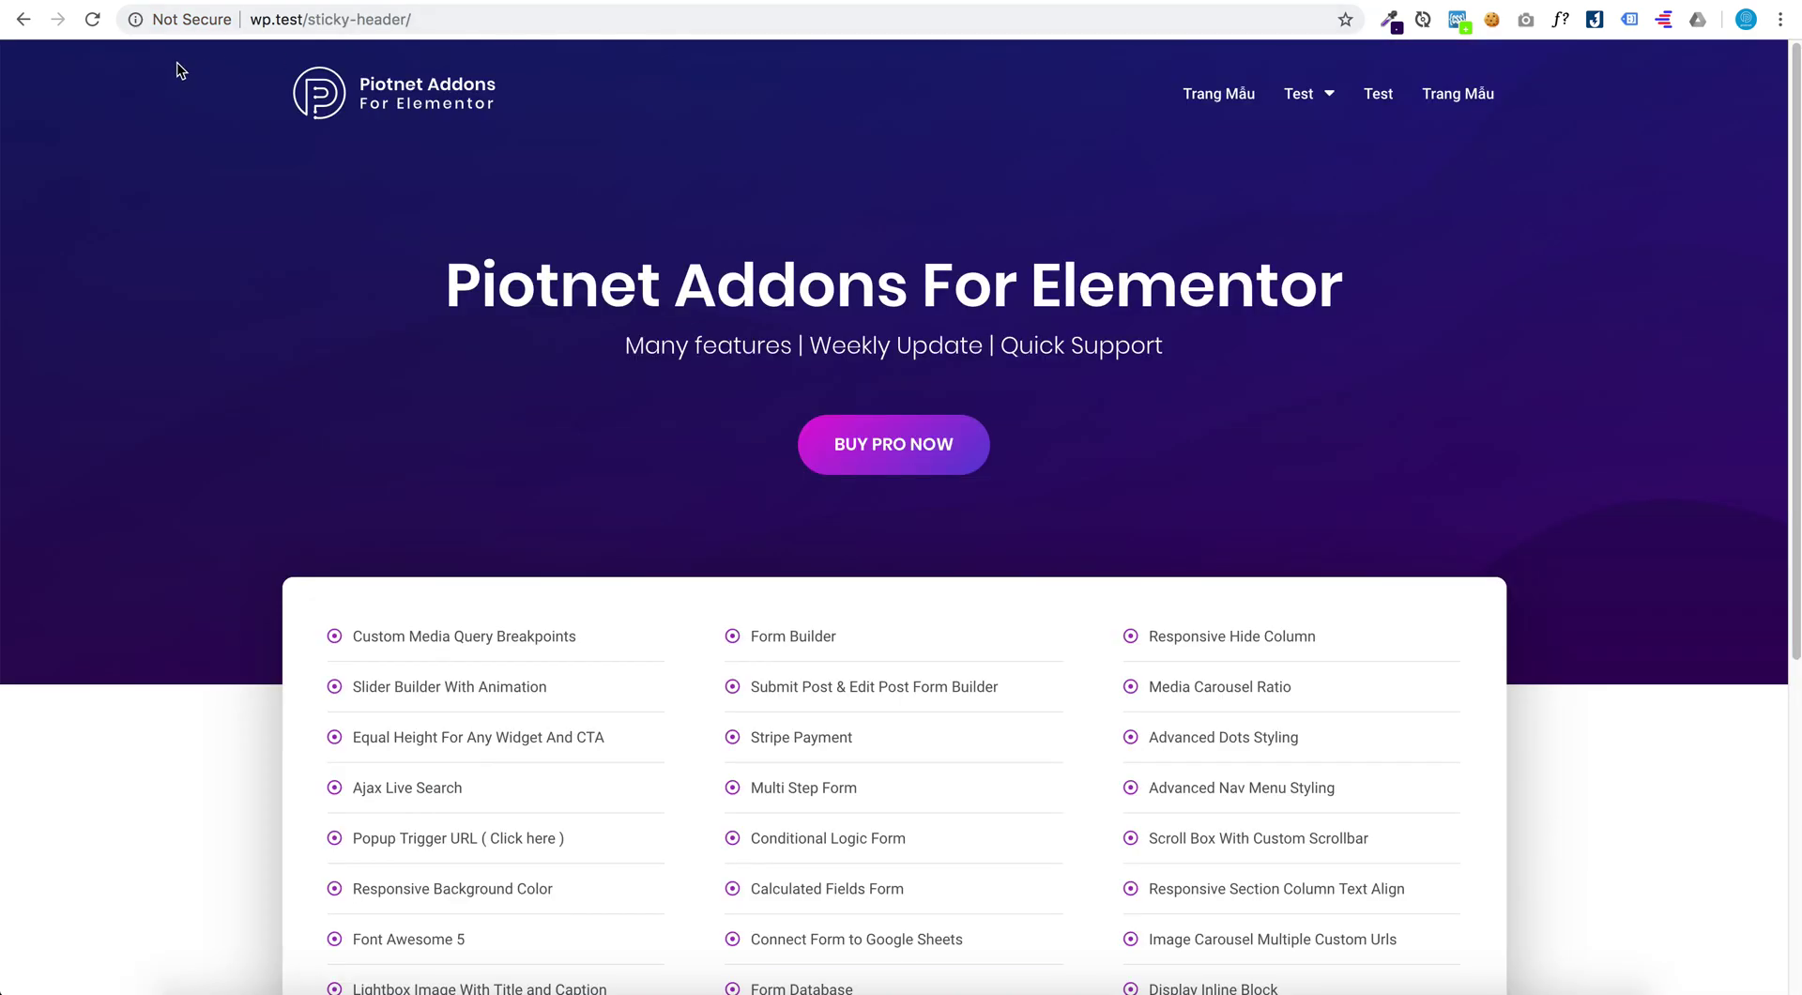
Reload the live page to see the black menu links on the sticky bar
left_click(94, 20)
Clear the white logo's sticky Image Width of 44
left_click(433, 1)
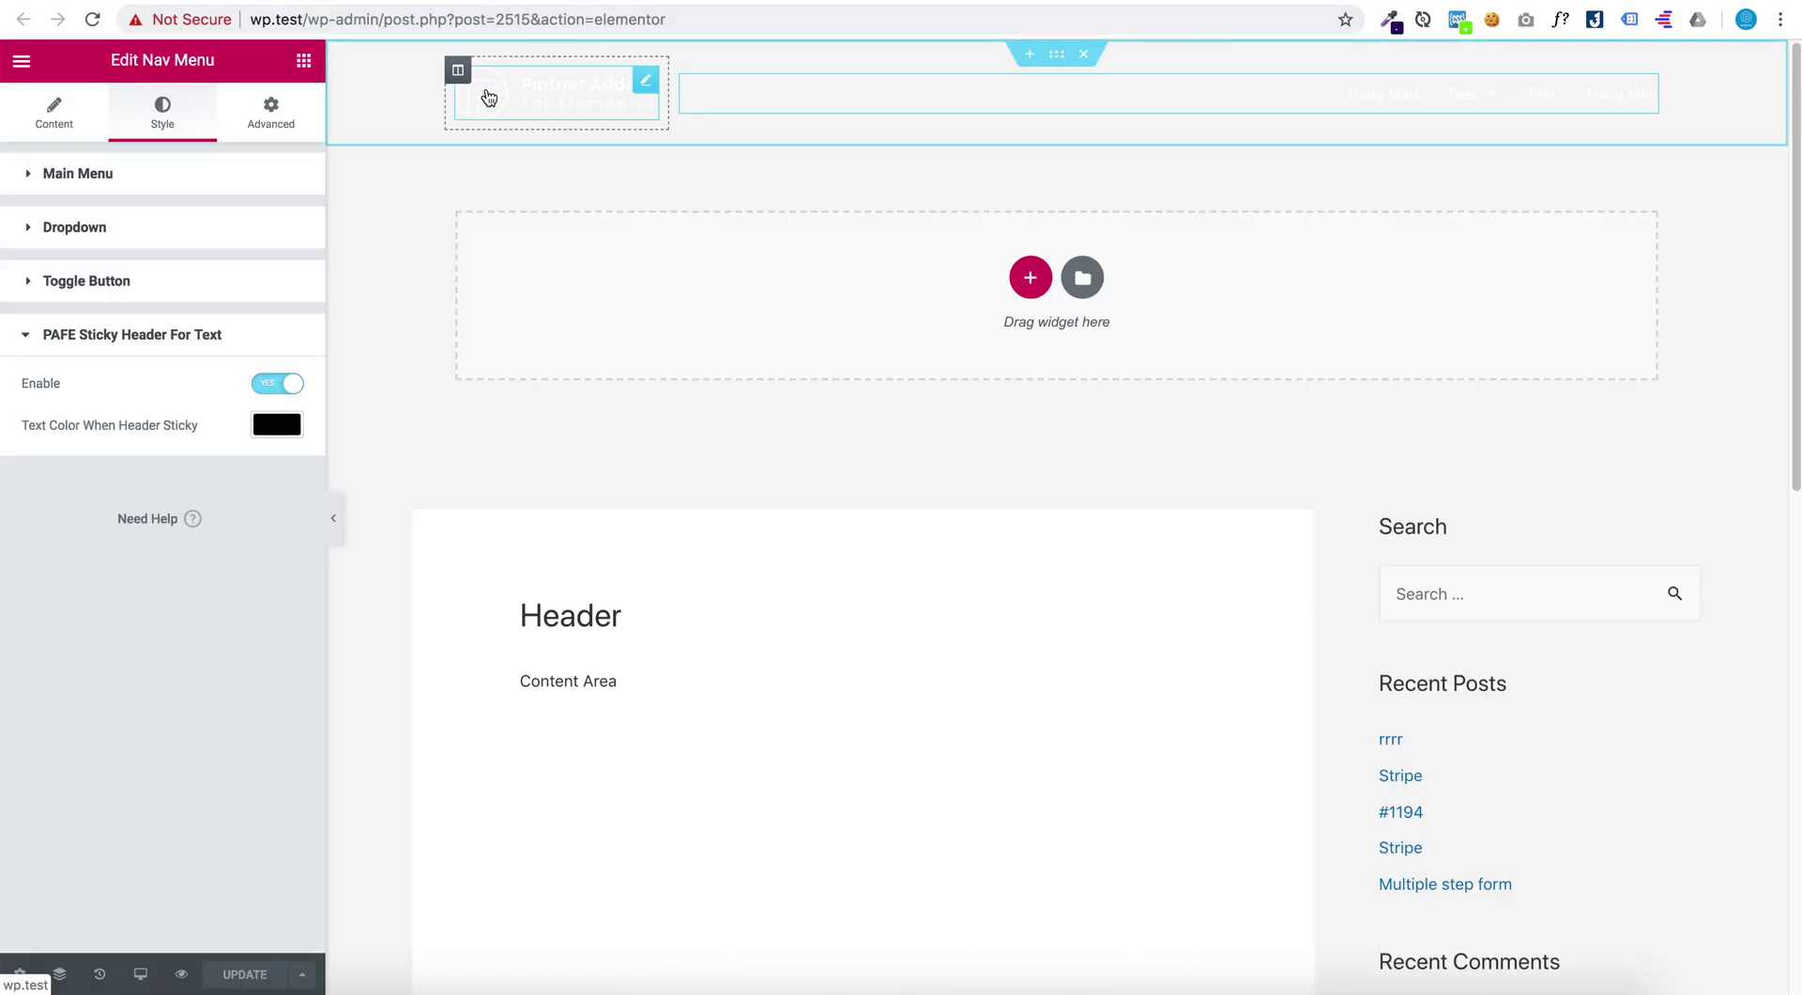
left_click(487, 88)
left_click(241, 367)
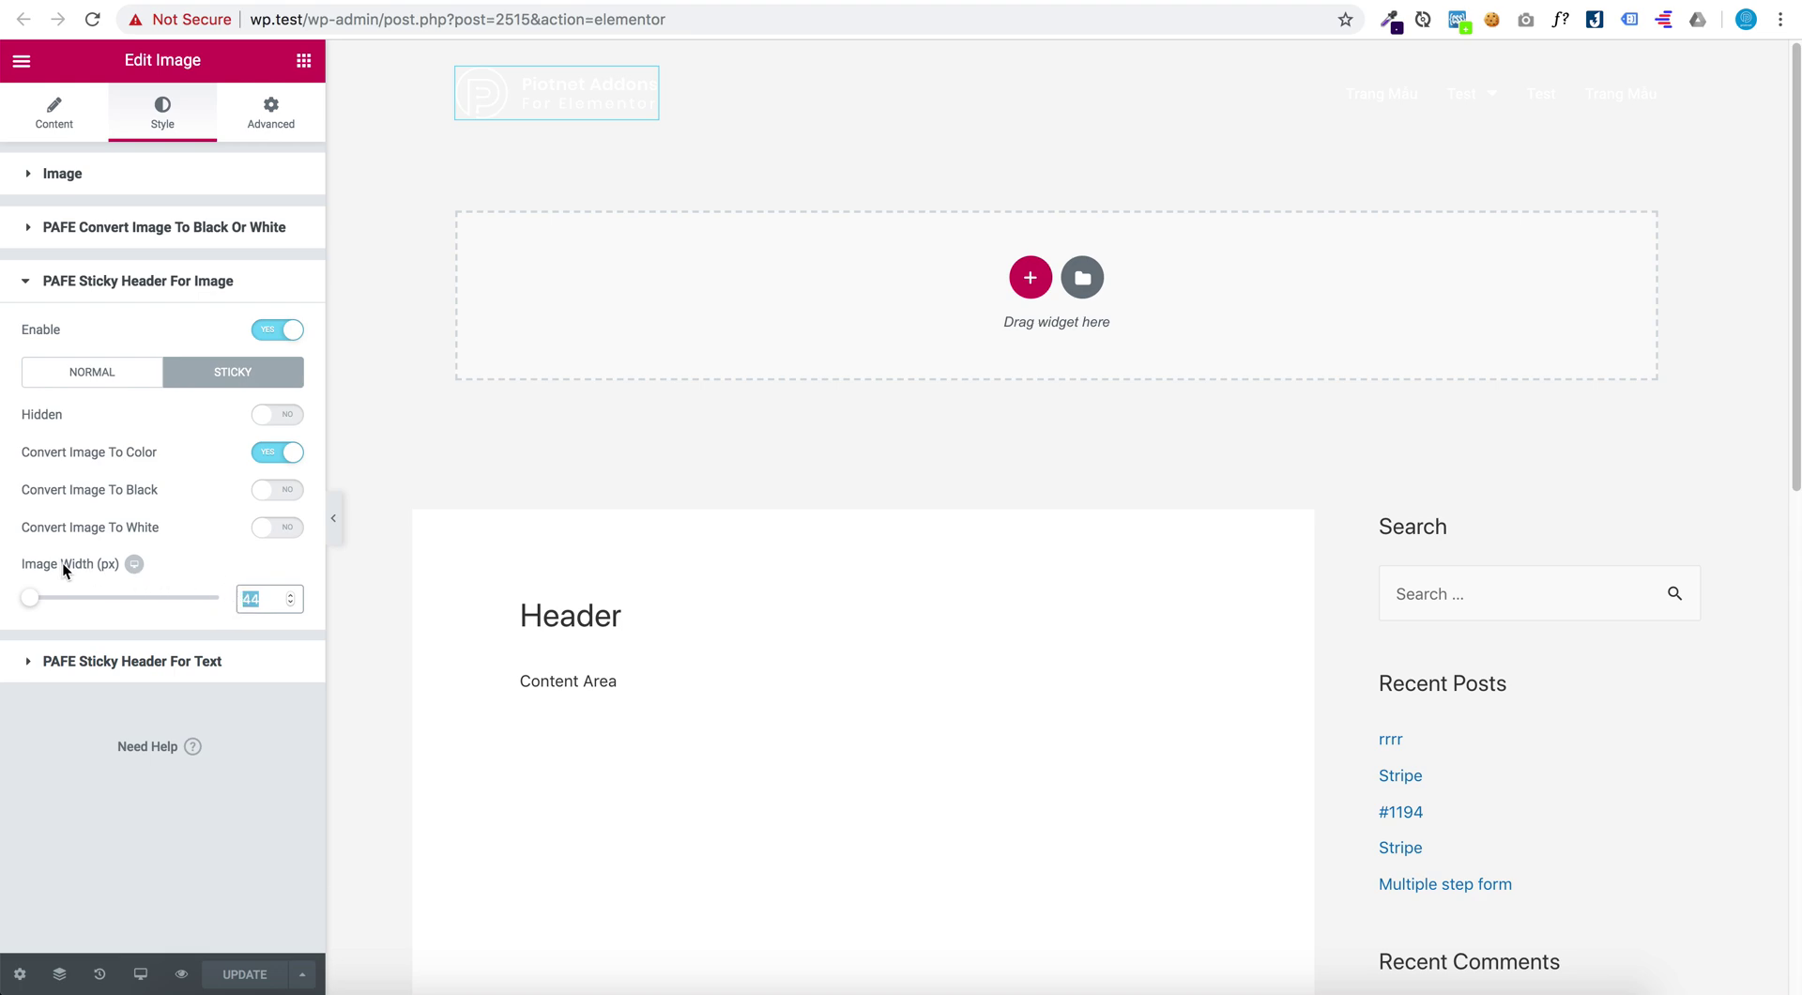
key("BackSpace")
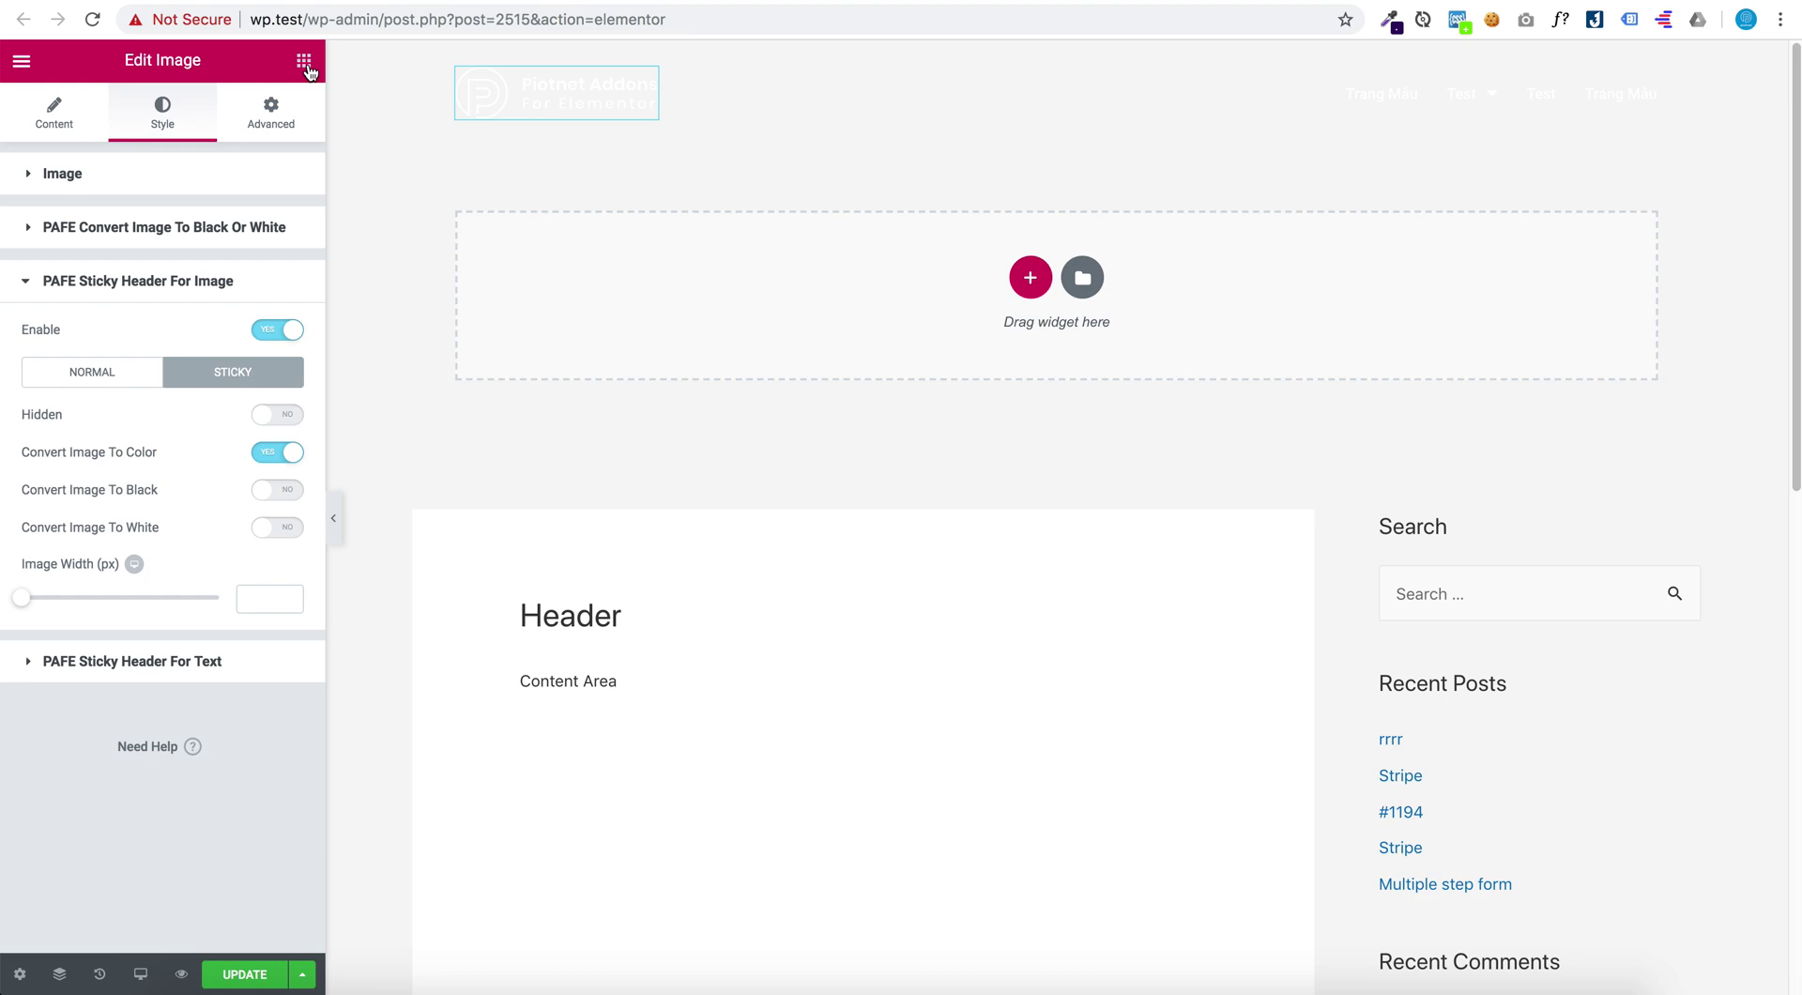
Set the white logo to Hidden when the header is sticky
left_click(304, 64)
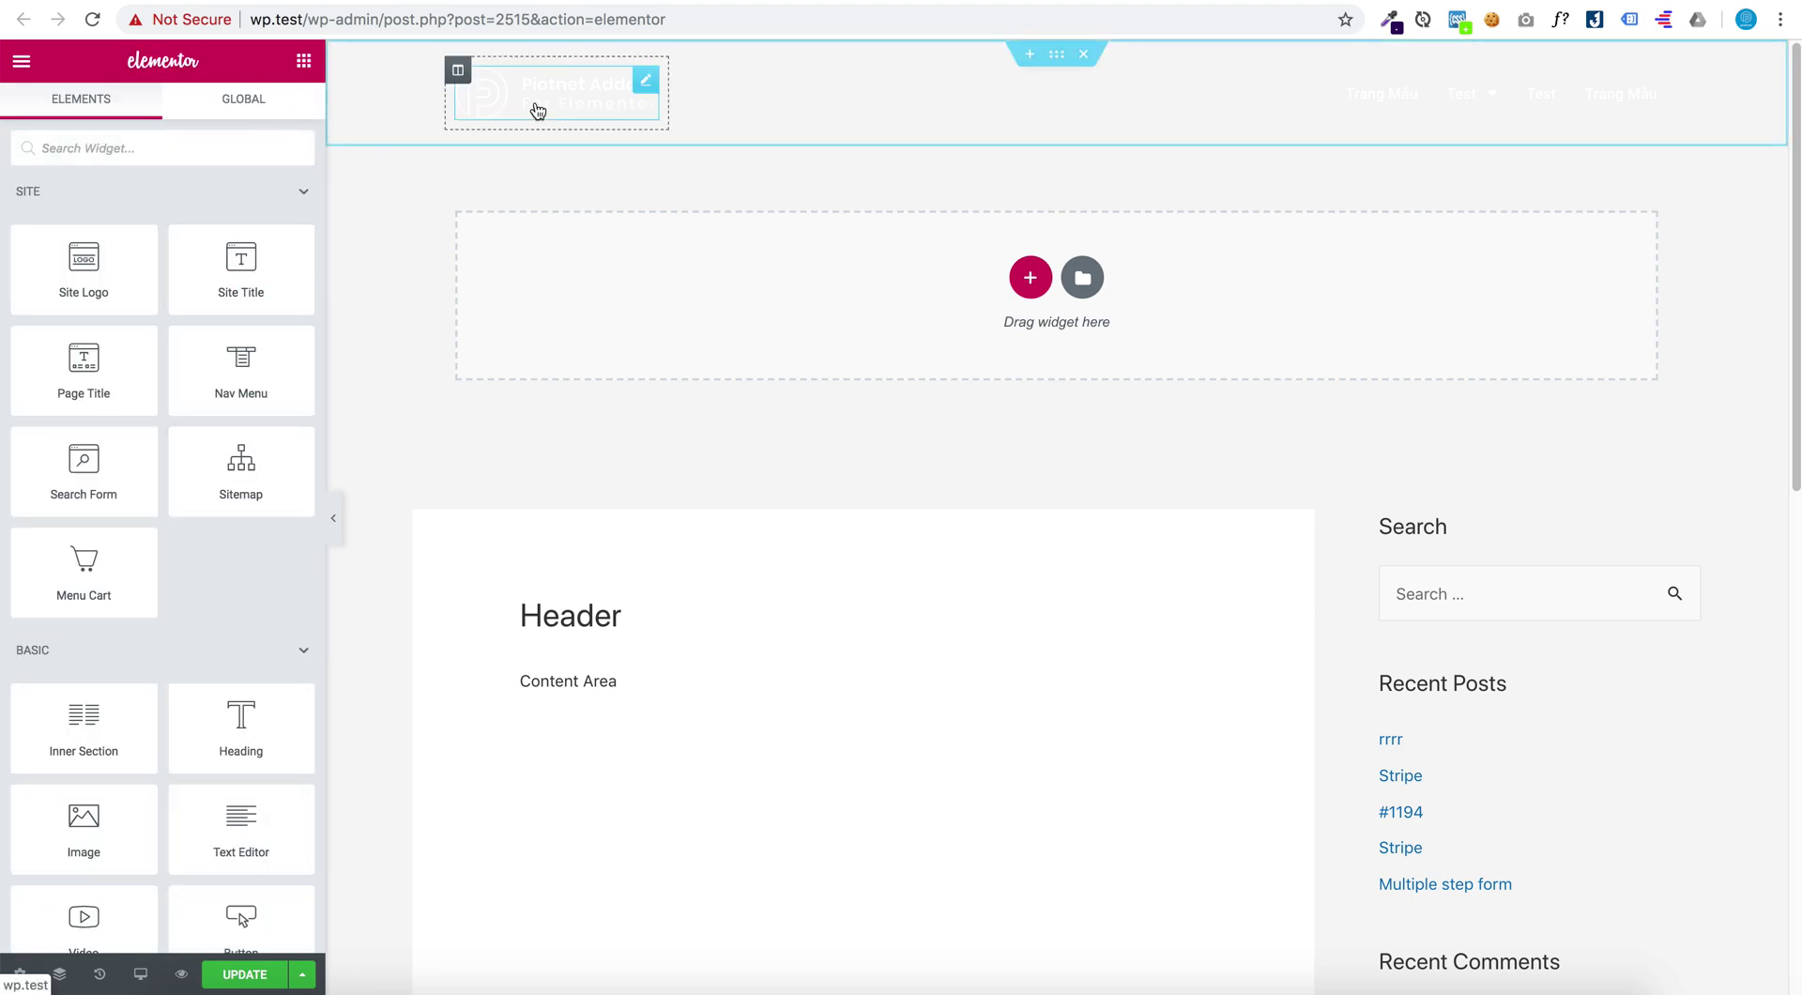
left_click(538, 111)
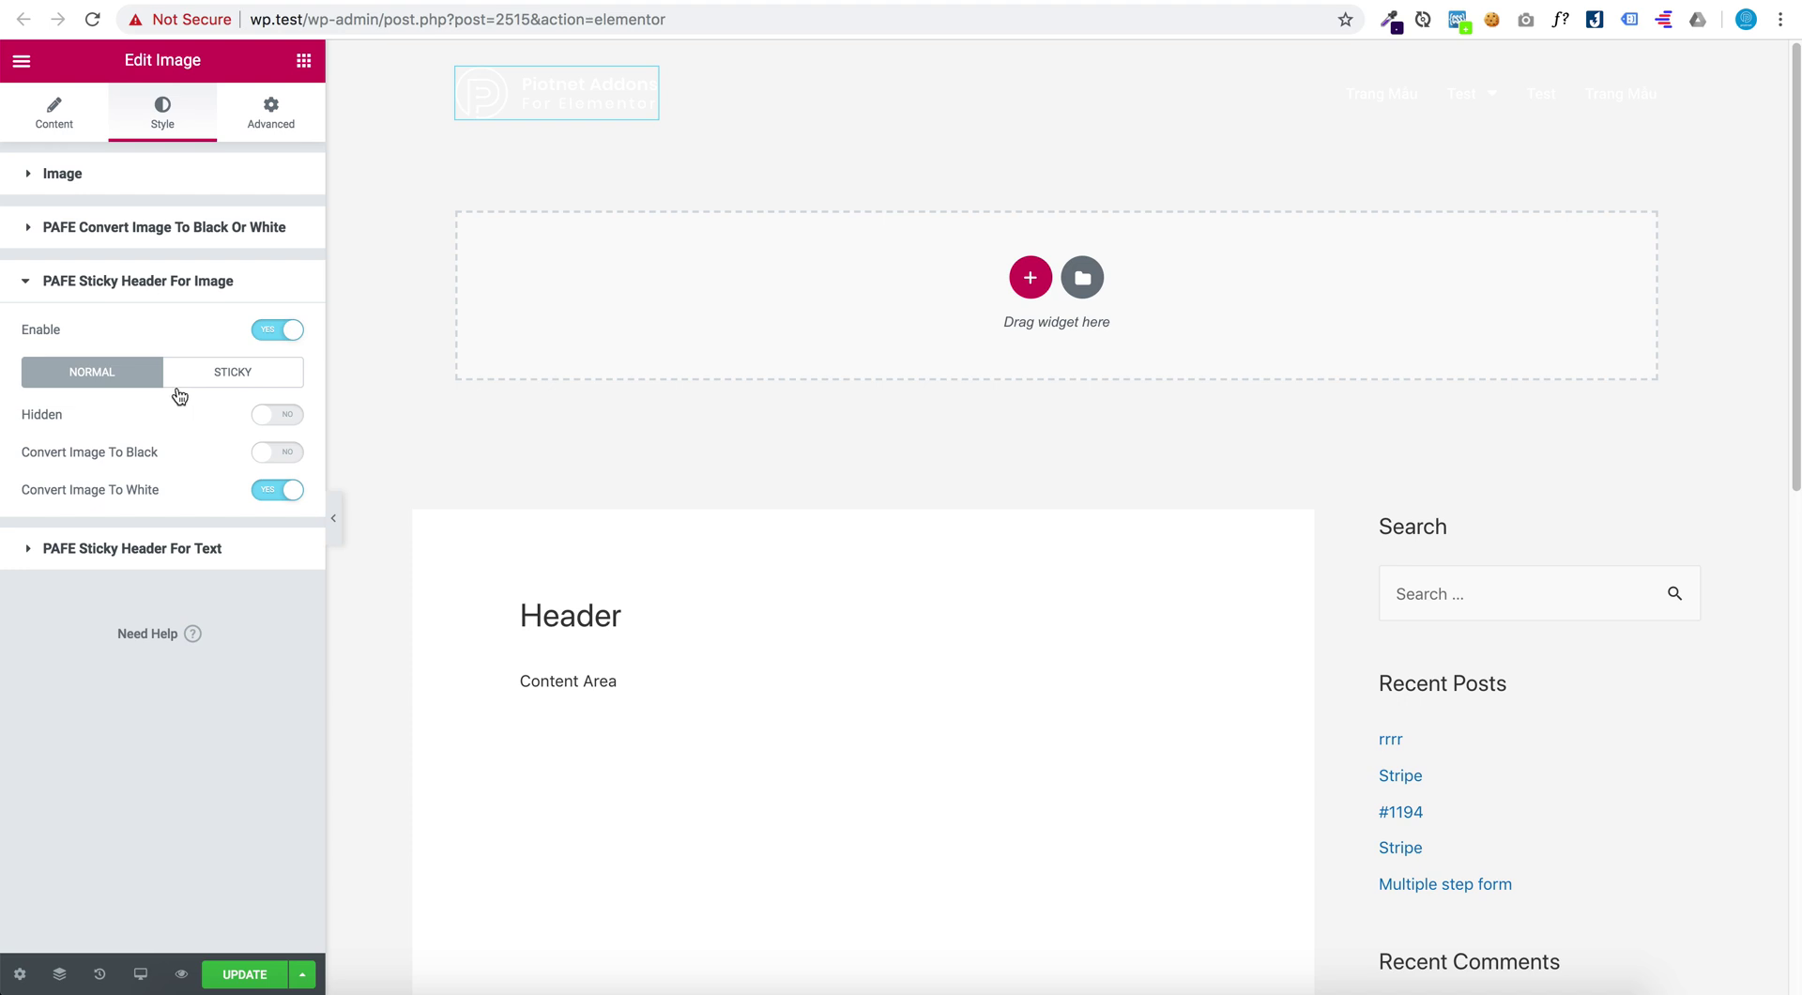
left_click(207, 380)
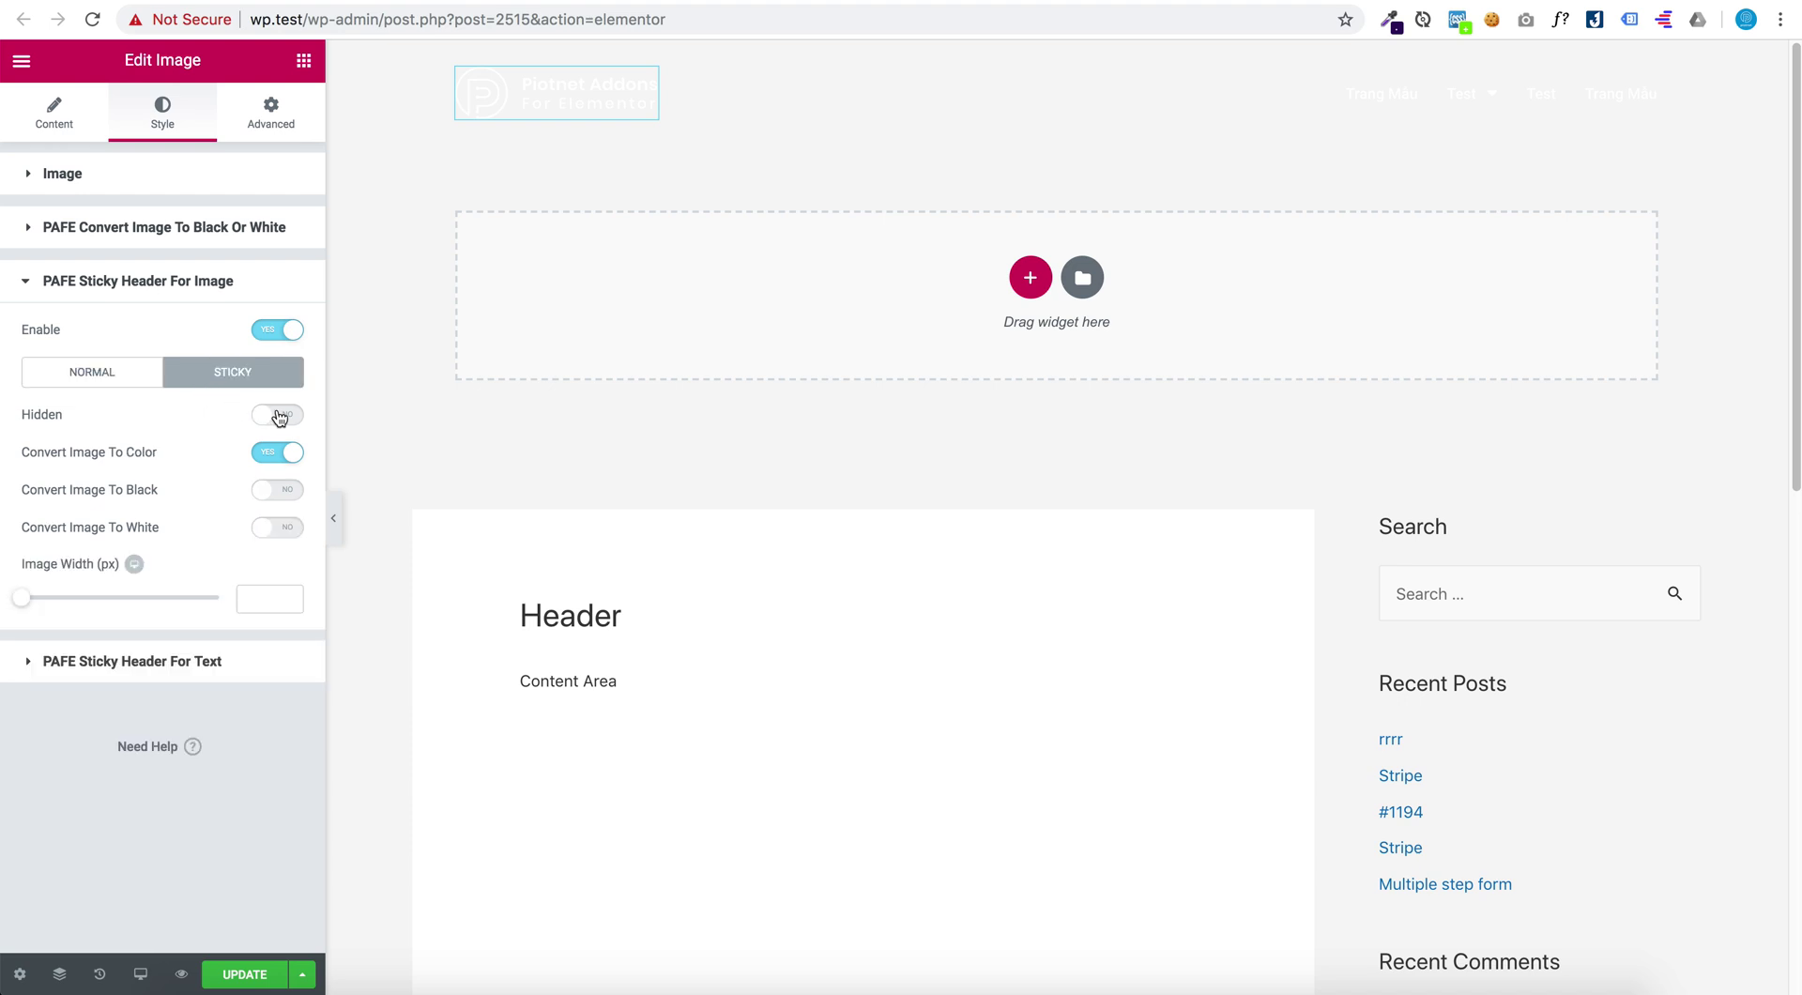
left_click(280, 415)
left_click(304, 62)
Add an Image widget to the header holding the purple P logo
left_click_drag(111, 823, 515, 99)
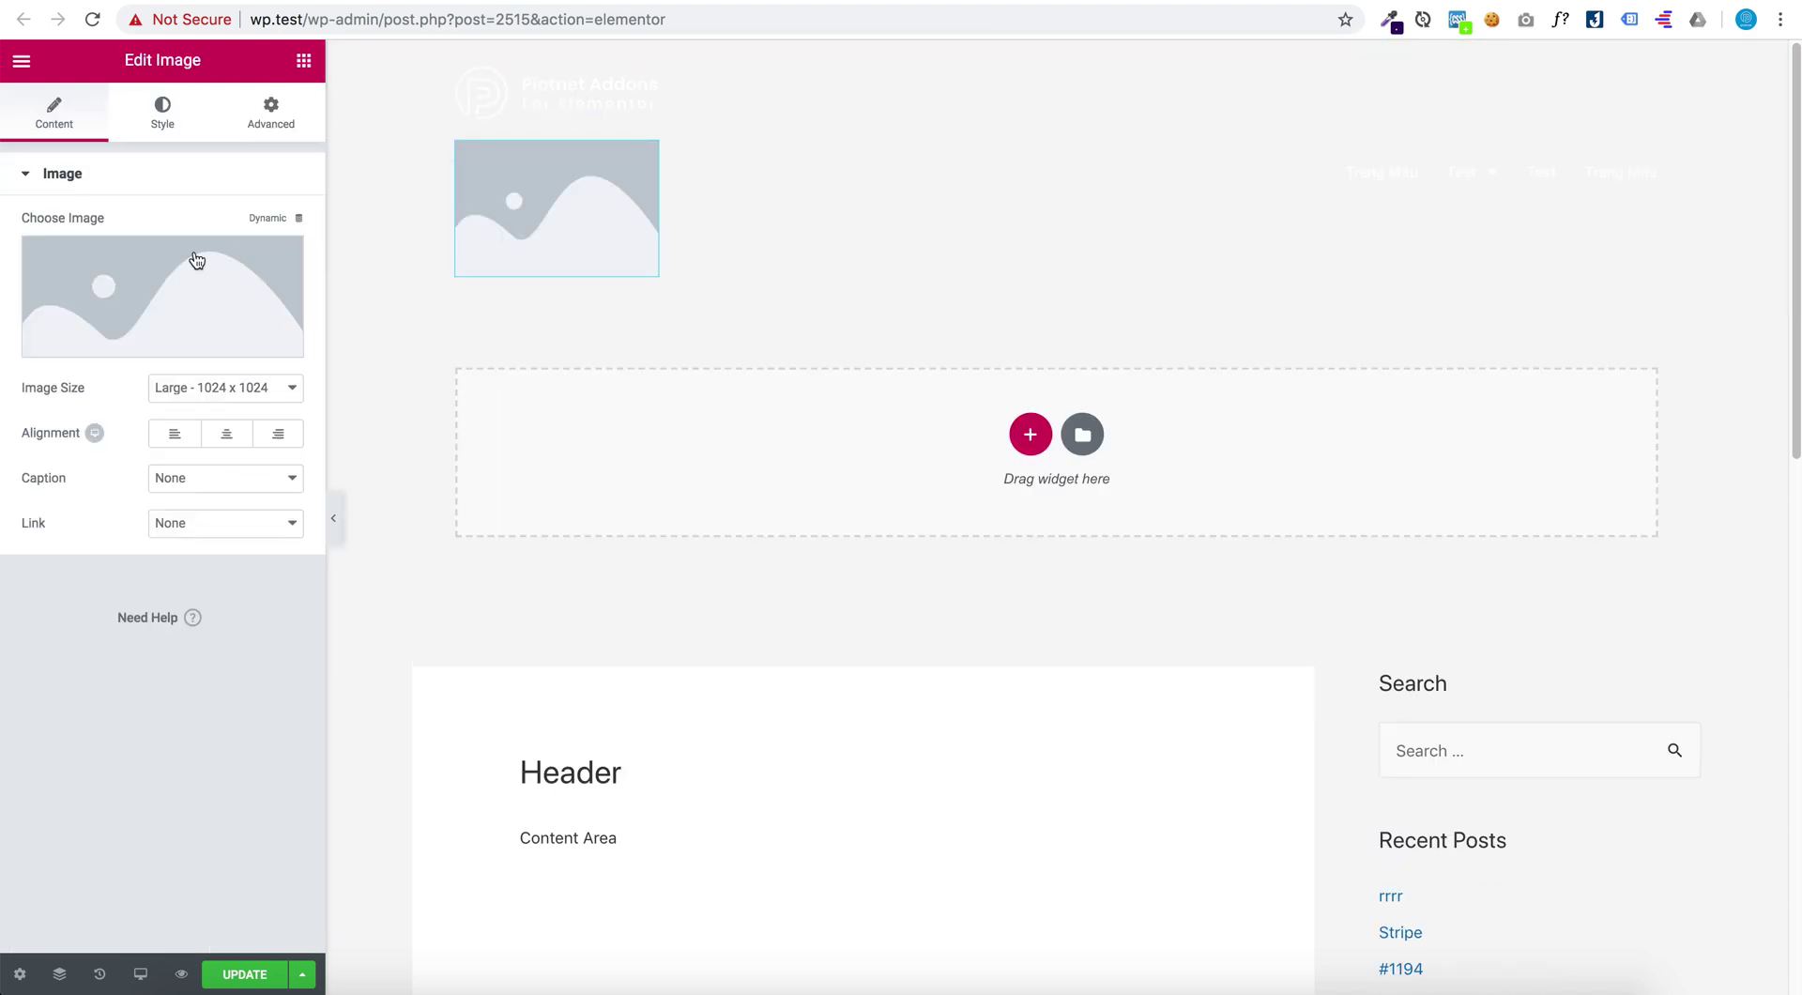
left_click(151, 283)
left_click(125, 298)
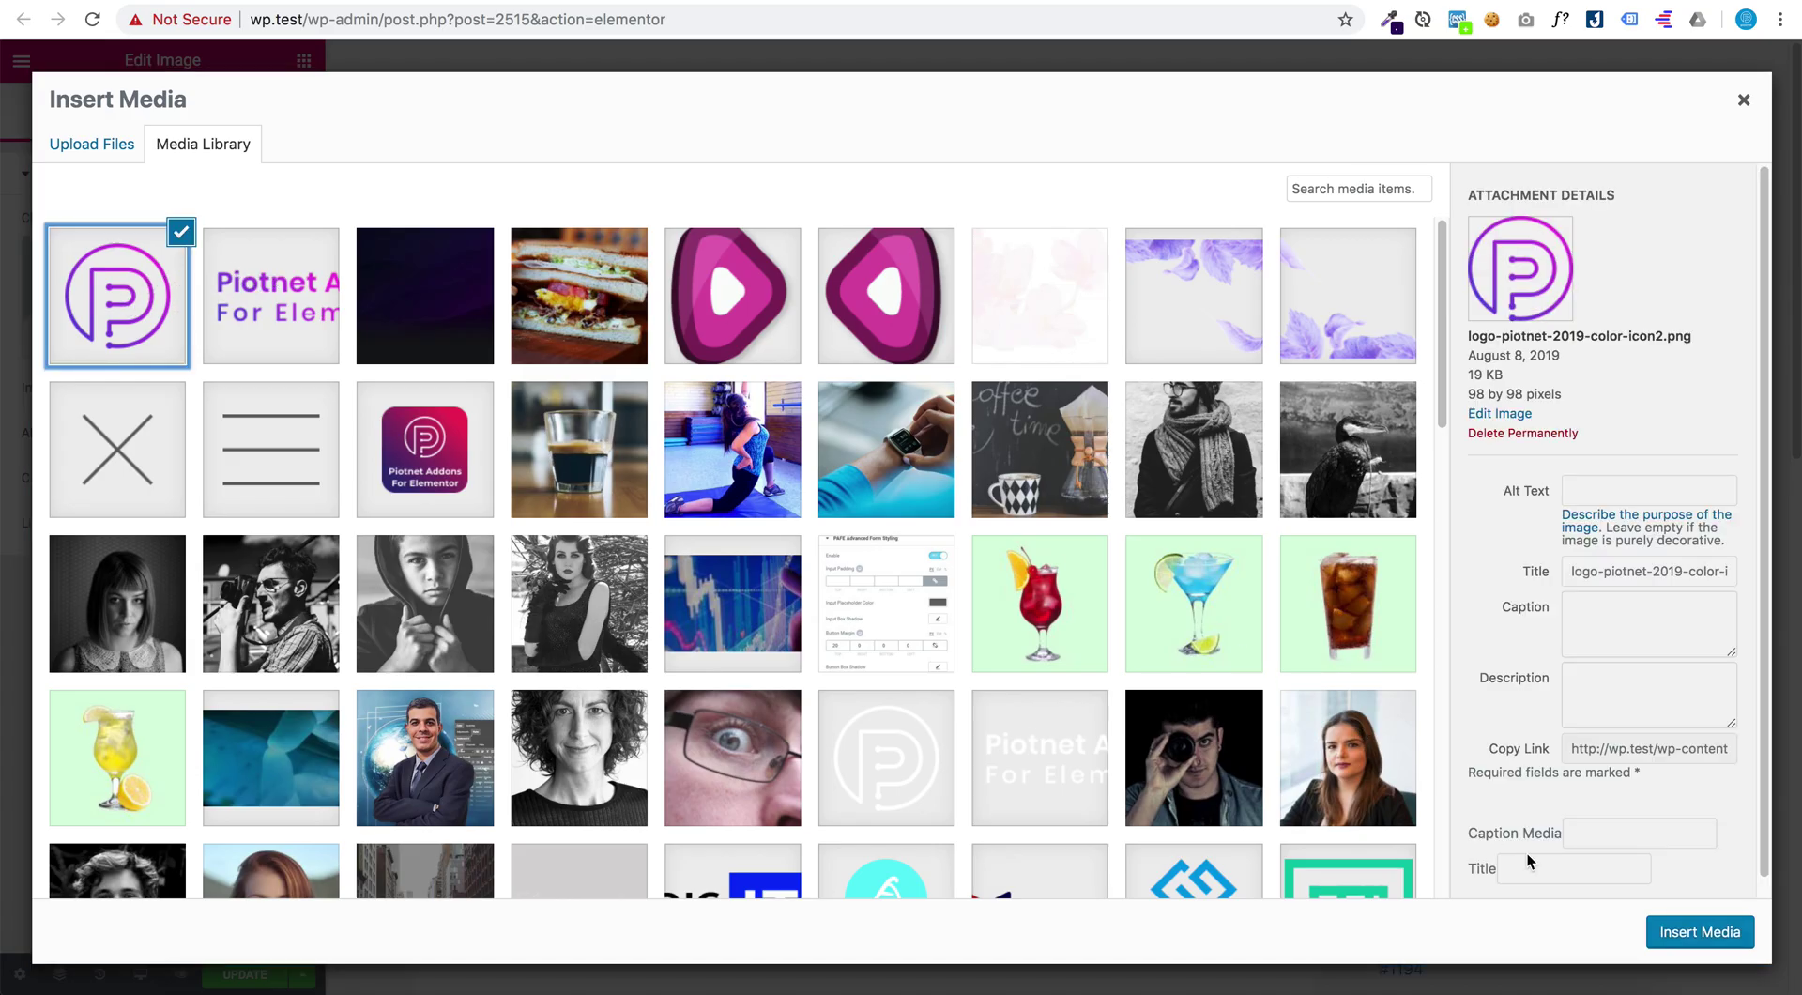
left_click(1700, 933)
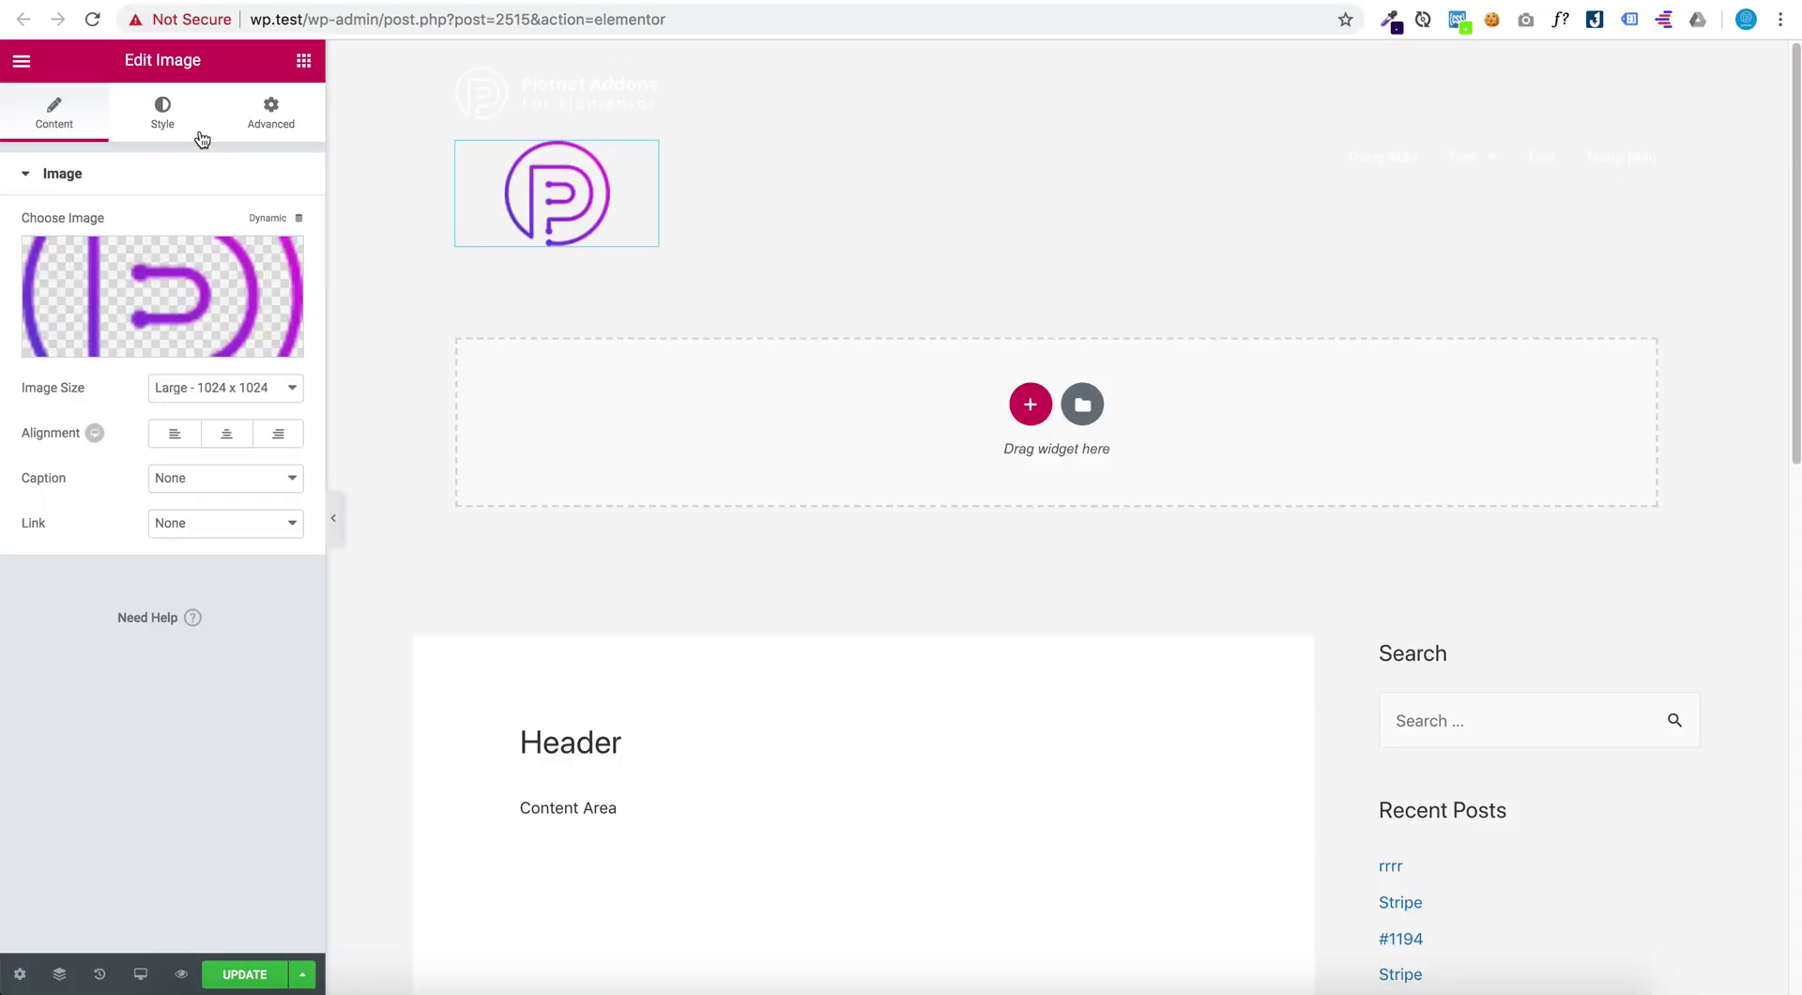
Size the purple logo to 49 px wide and align it left
left_click(173, 121)
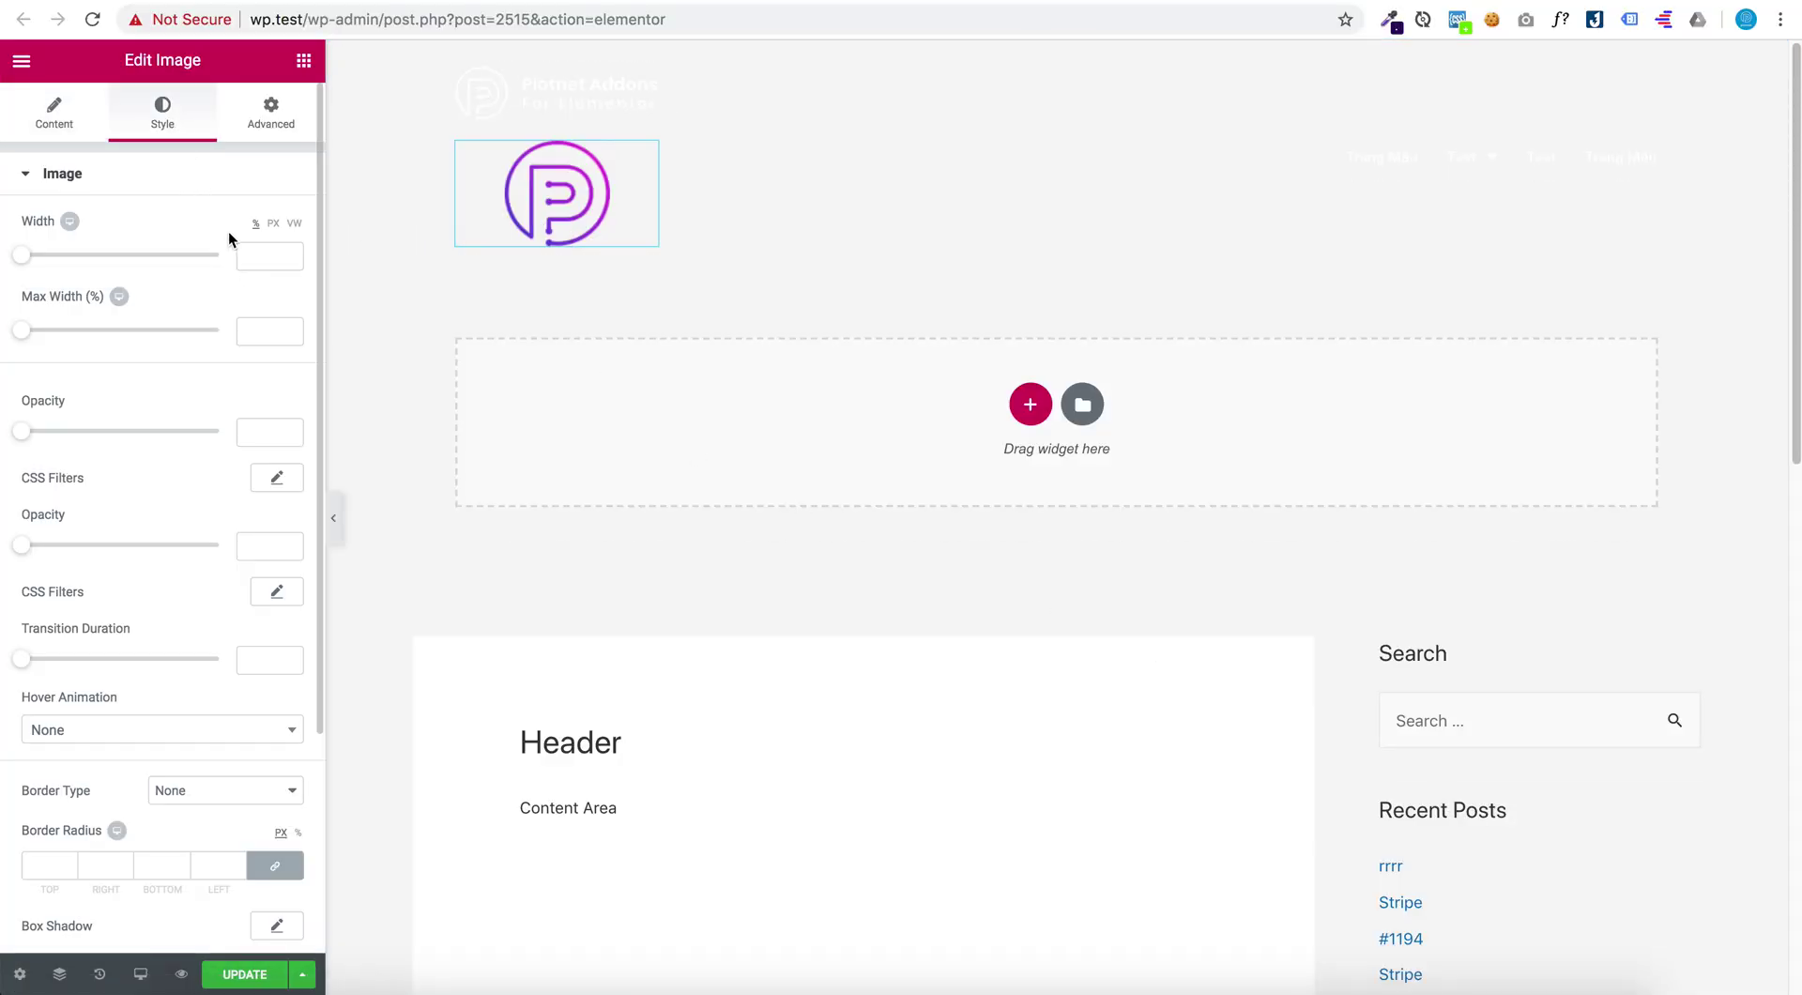
left_click(273, 225)
left_click(269, 256)
type("49")
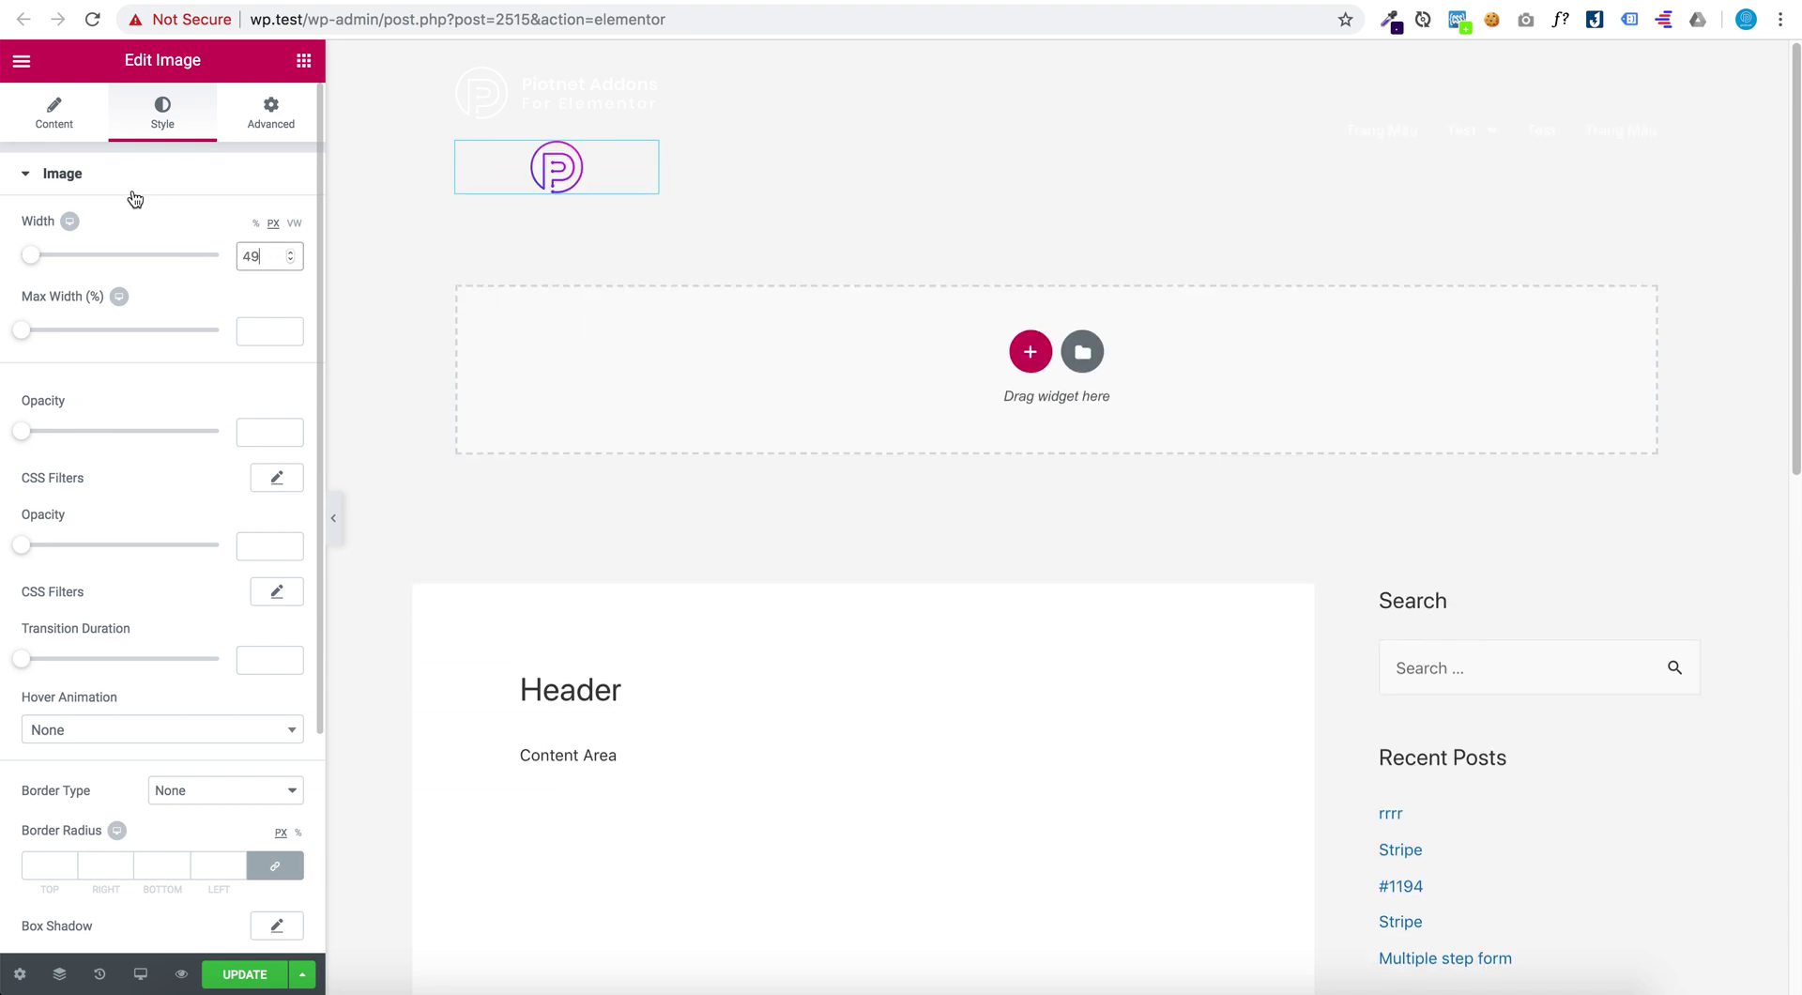
left_click(54, 111)
left_click(174, 434)
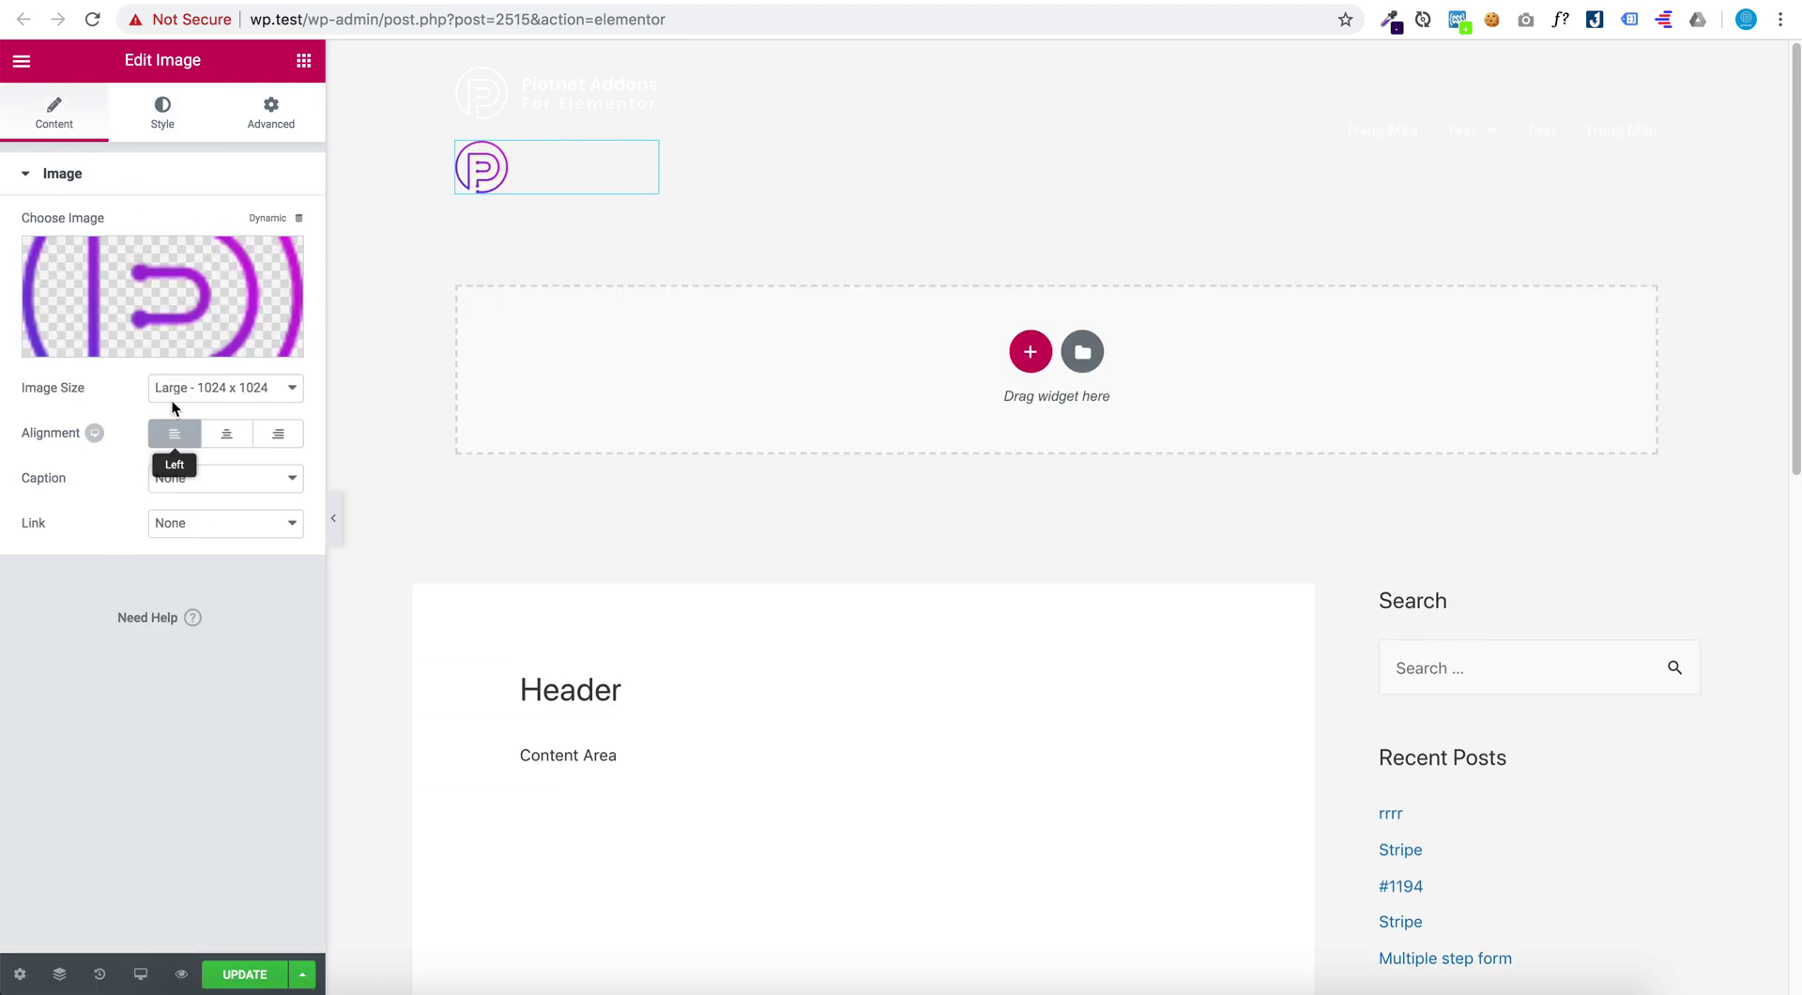
left_click(268, 113)
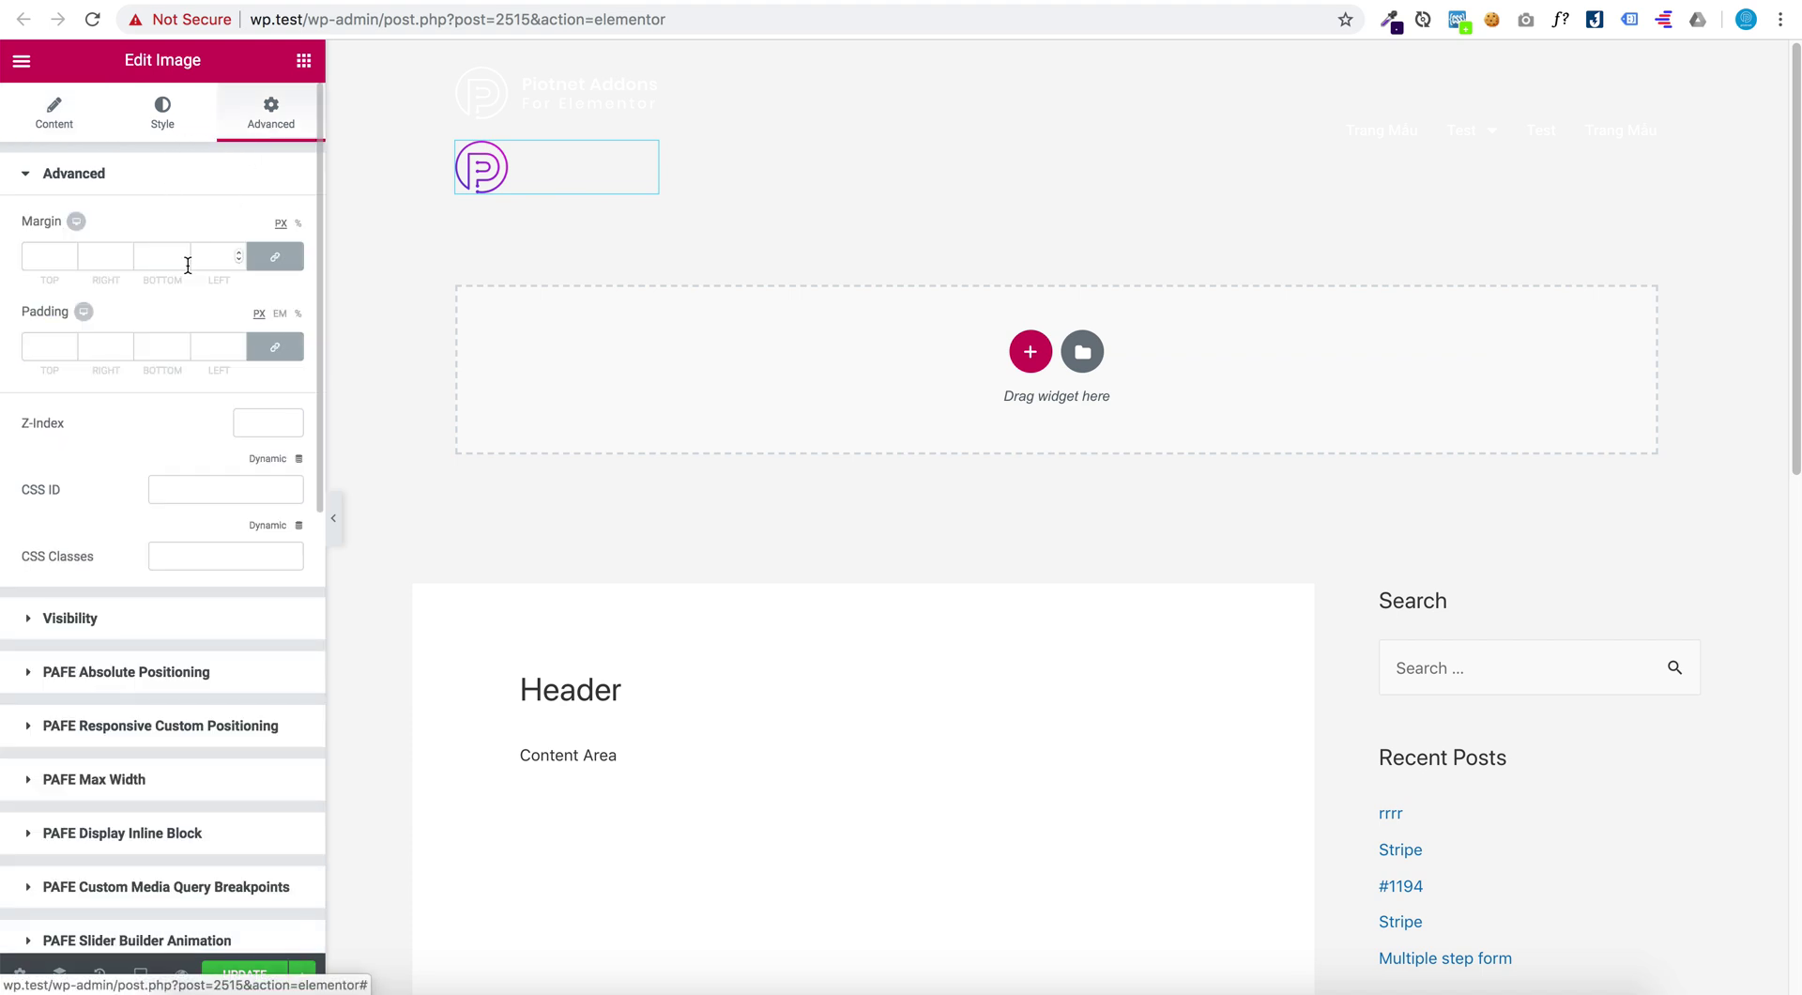
left_click(186, 119)
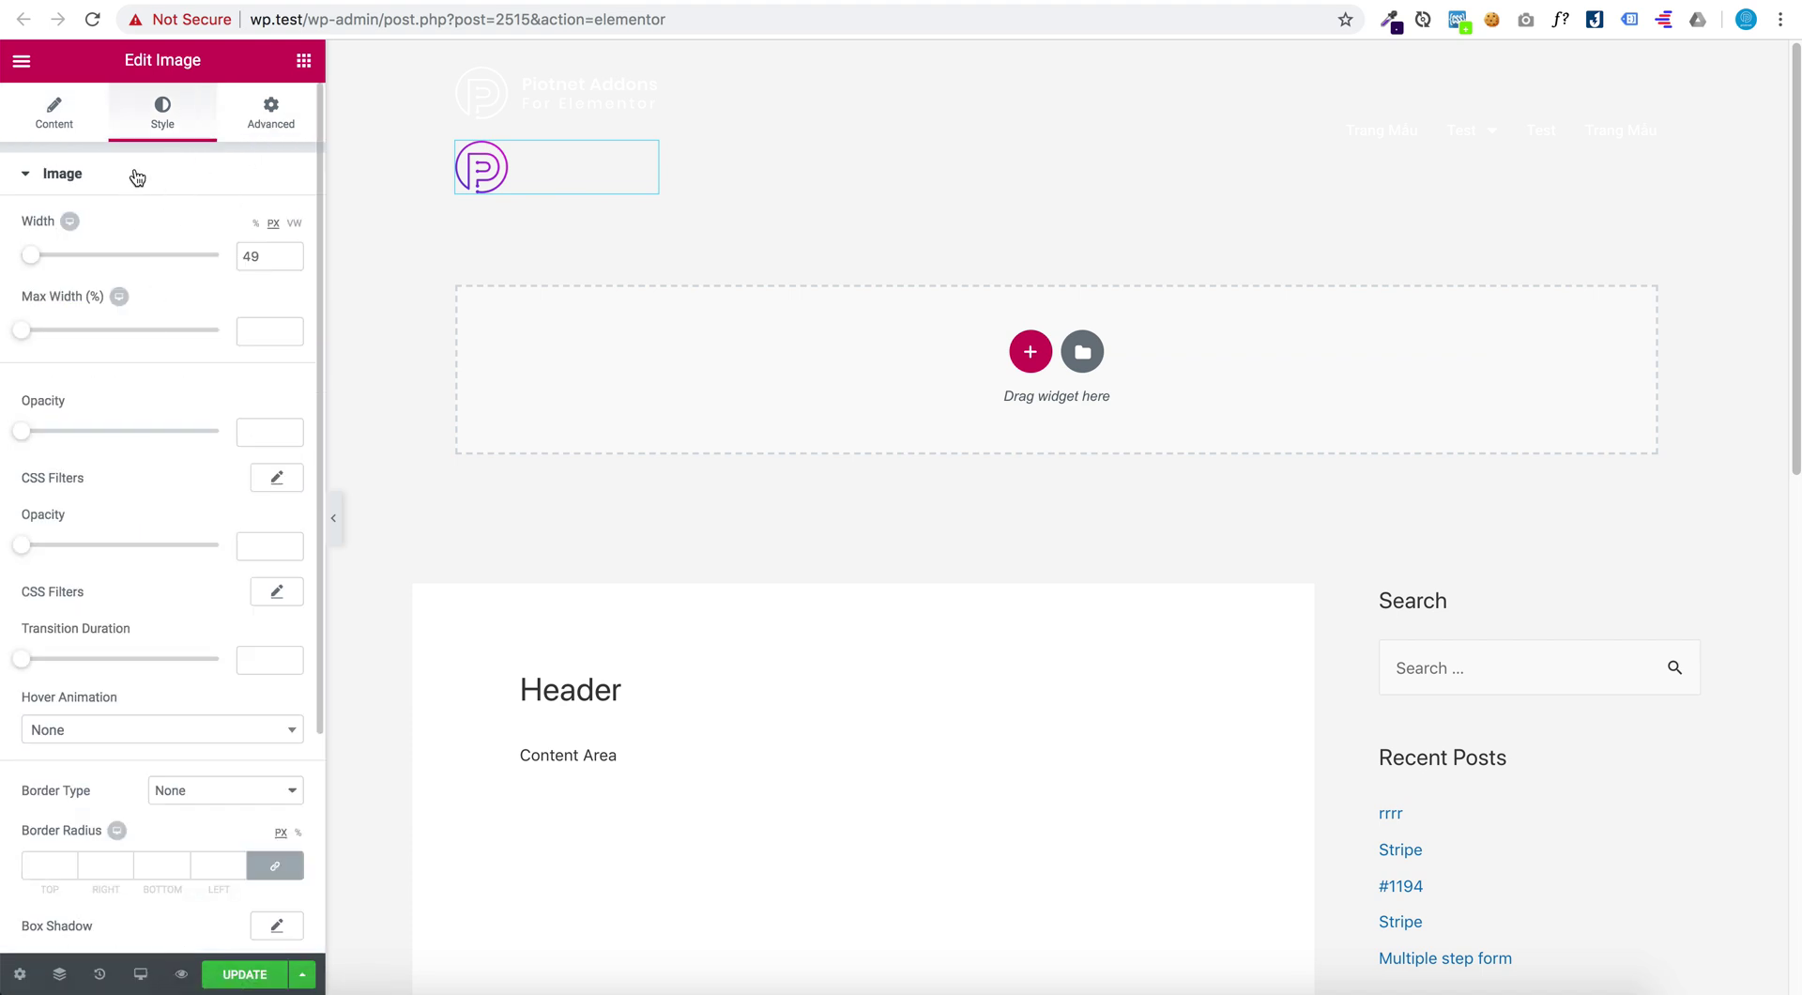
left_click(137, 177)
Enable sticky behaviour on the purple logo, hide it in the Normal state, and save
left_click(150, 299)
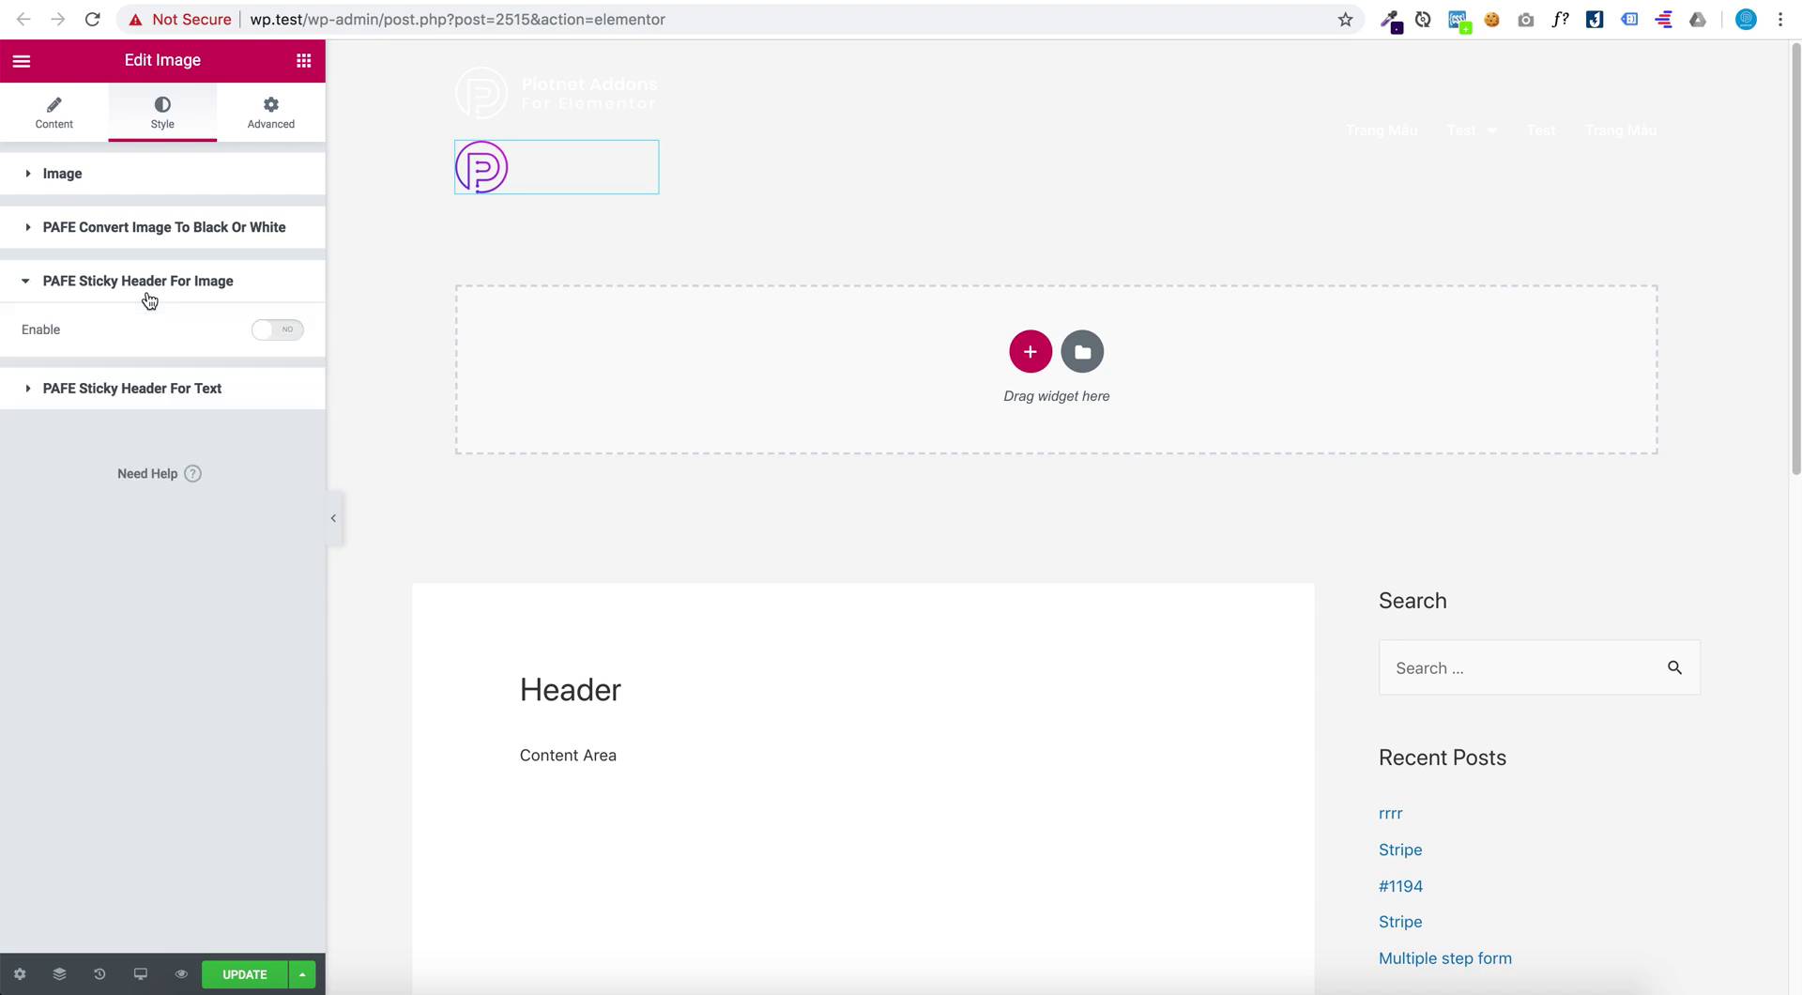
left_click(269, 333)
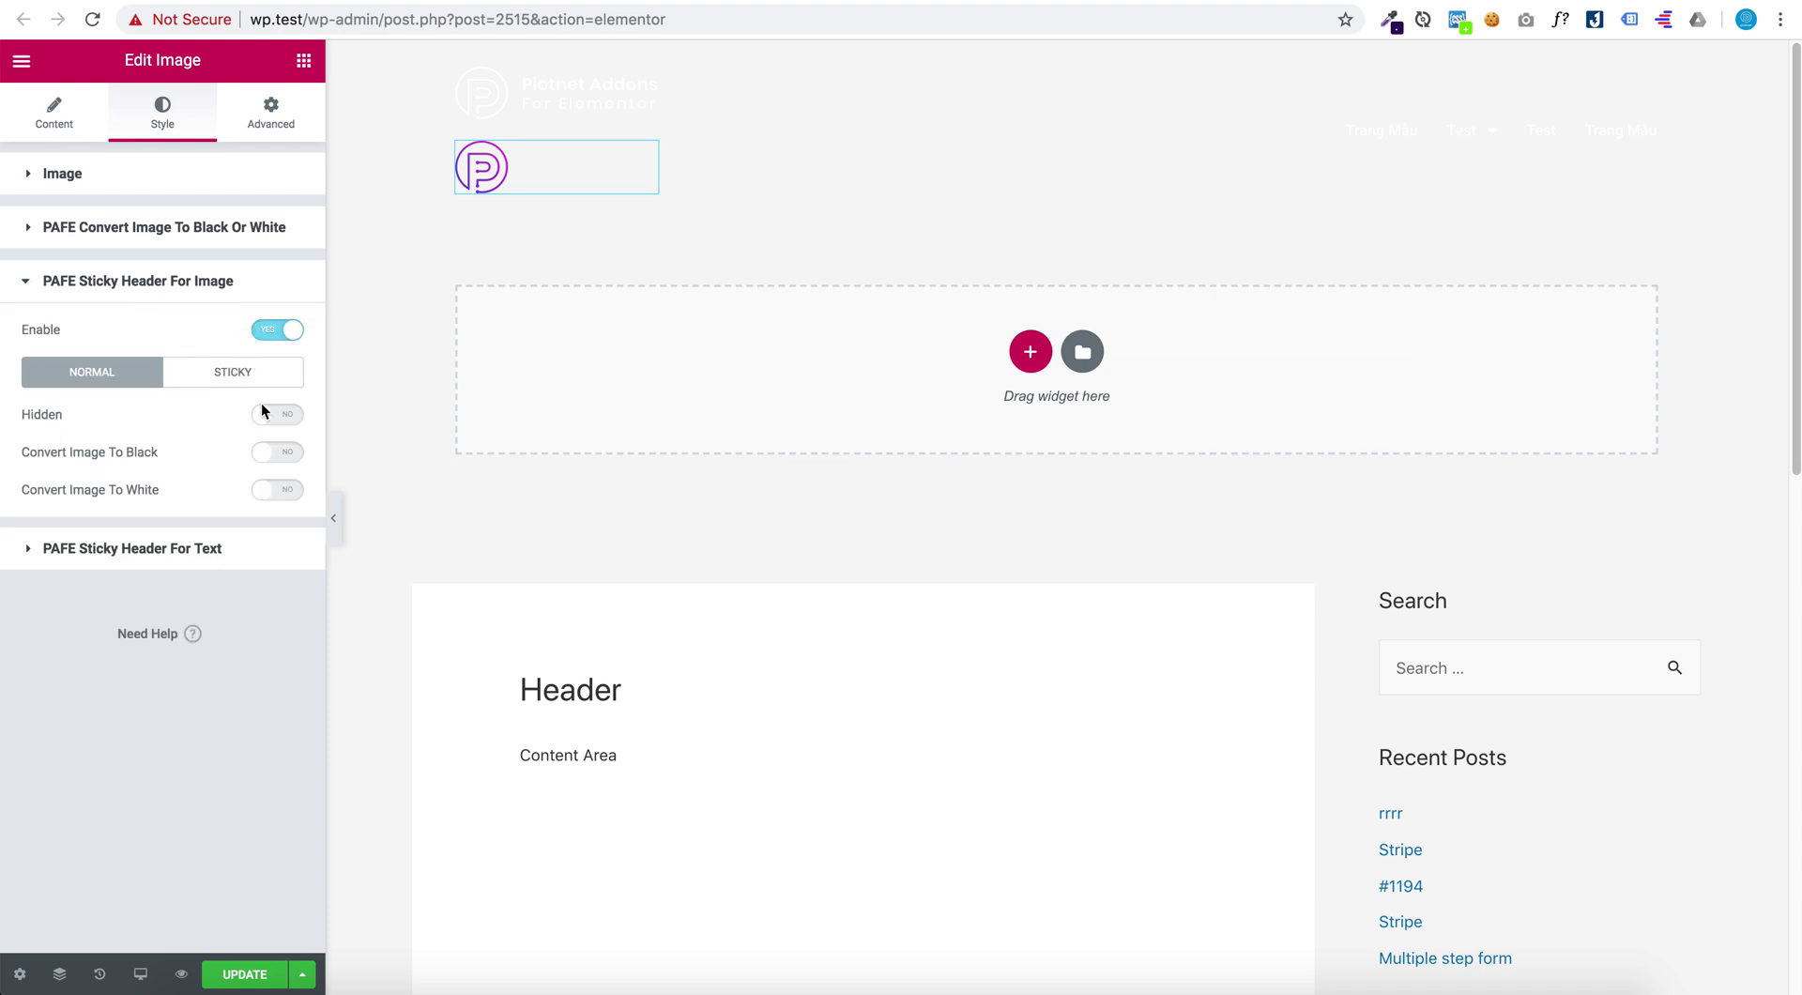
left_click(281, 415)
left_click(246, 975)
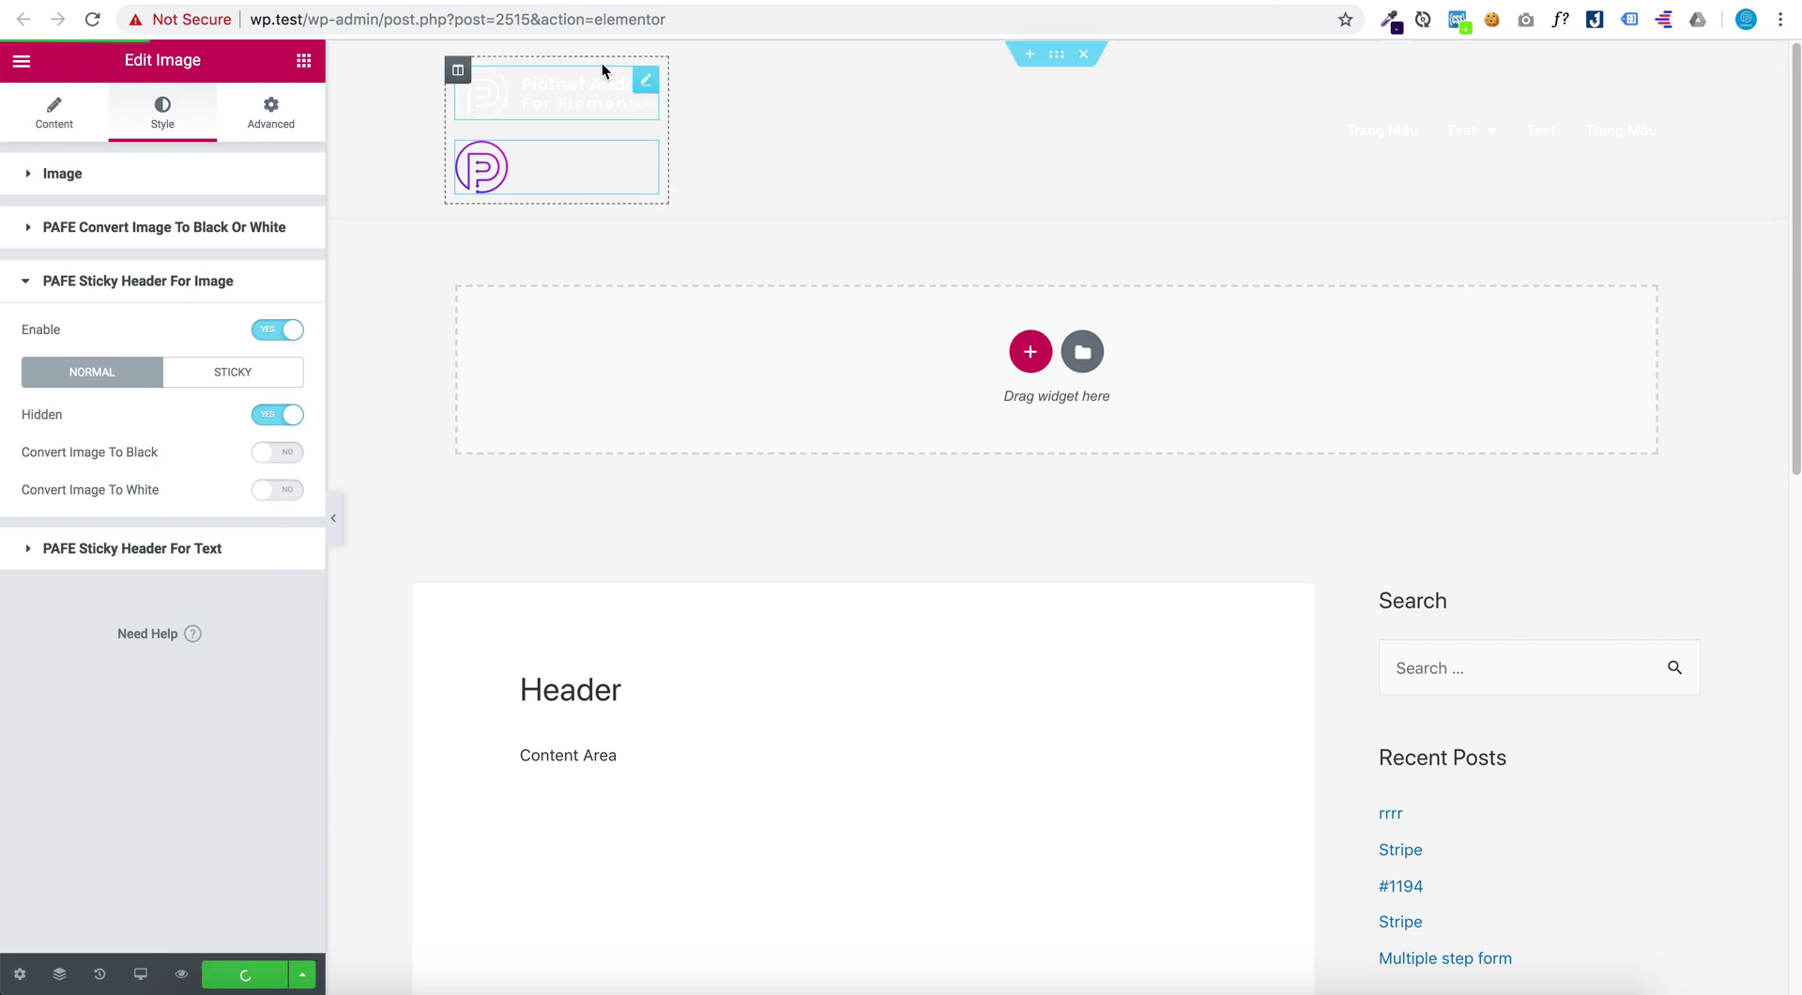
Reload the live page and scroll to confirm the purple logo shows only on the sticky bar
left_click(641, 5)
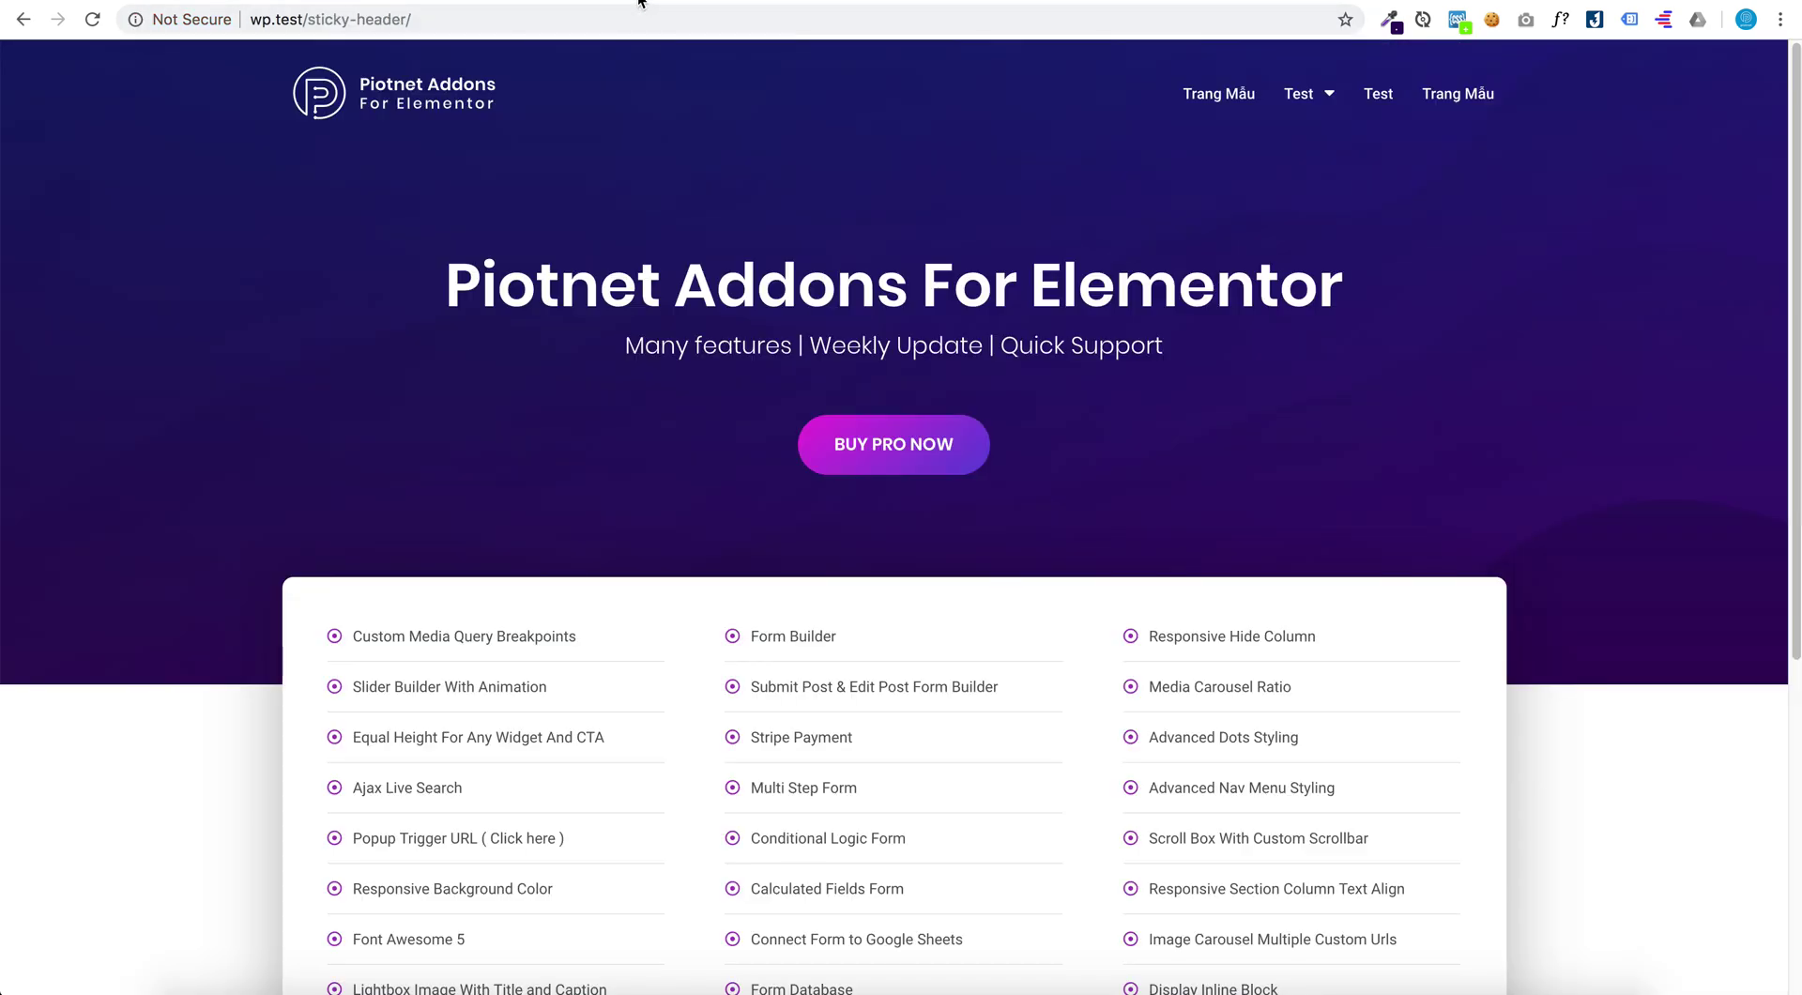
left_click(94, 19)
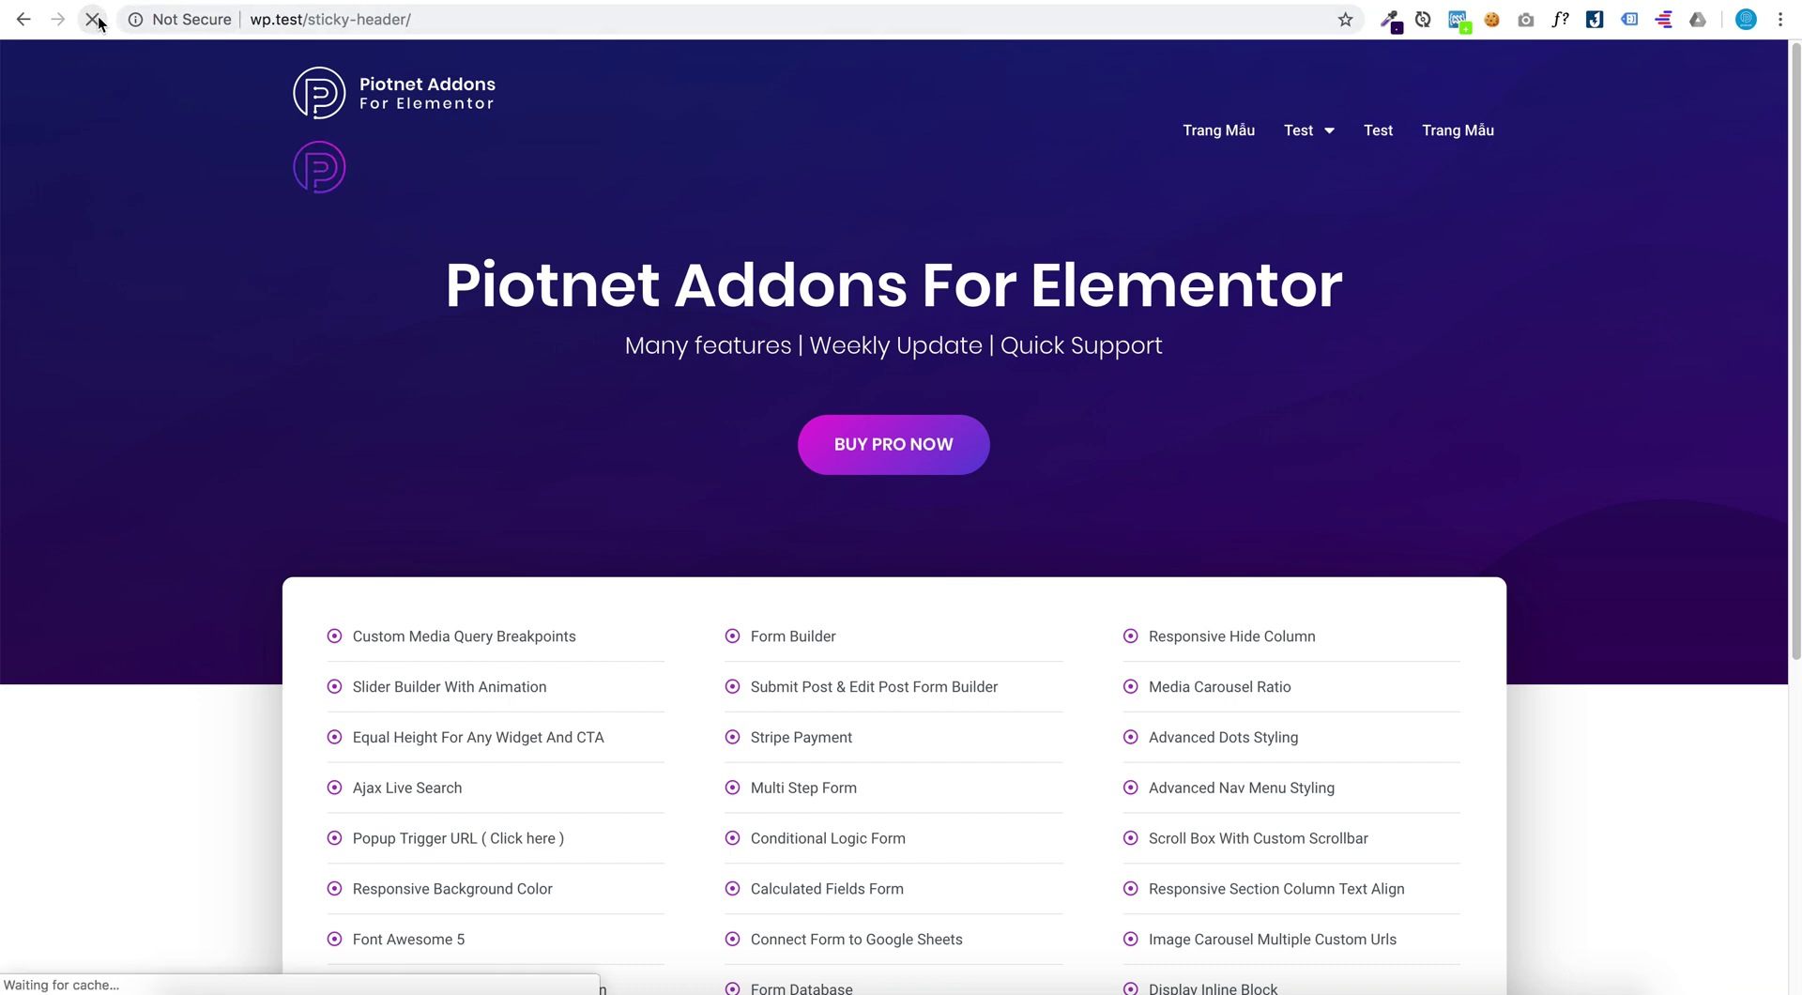
scroll(524, 182, "down", 1)
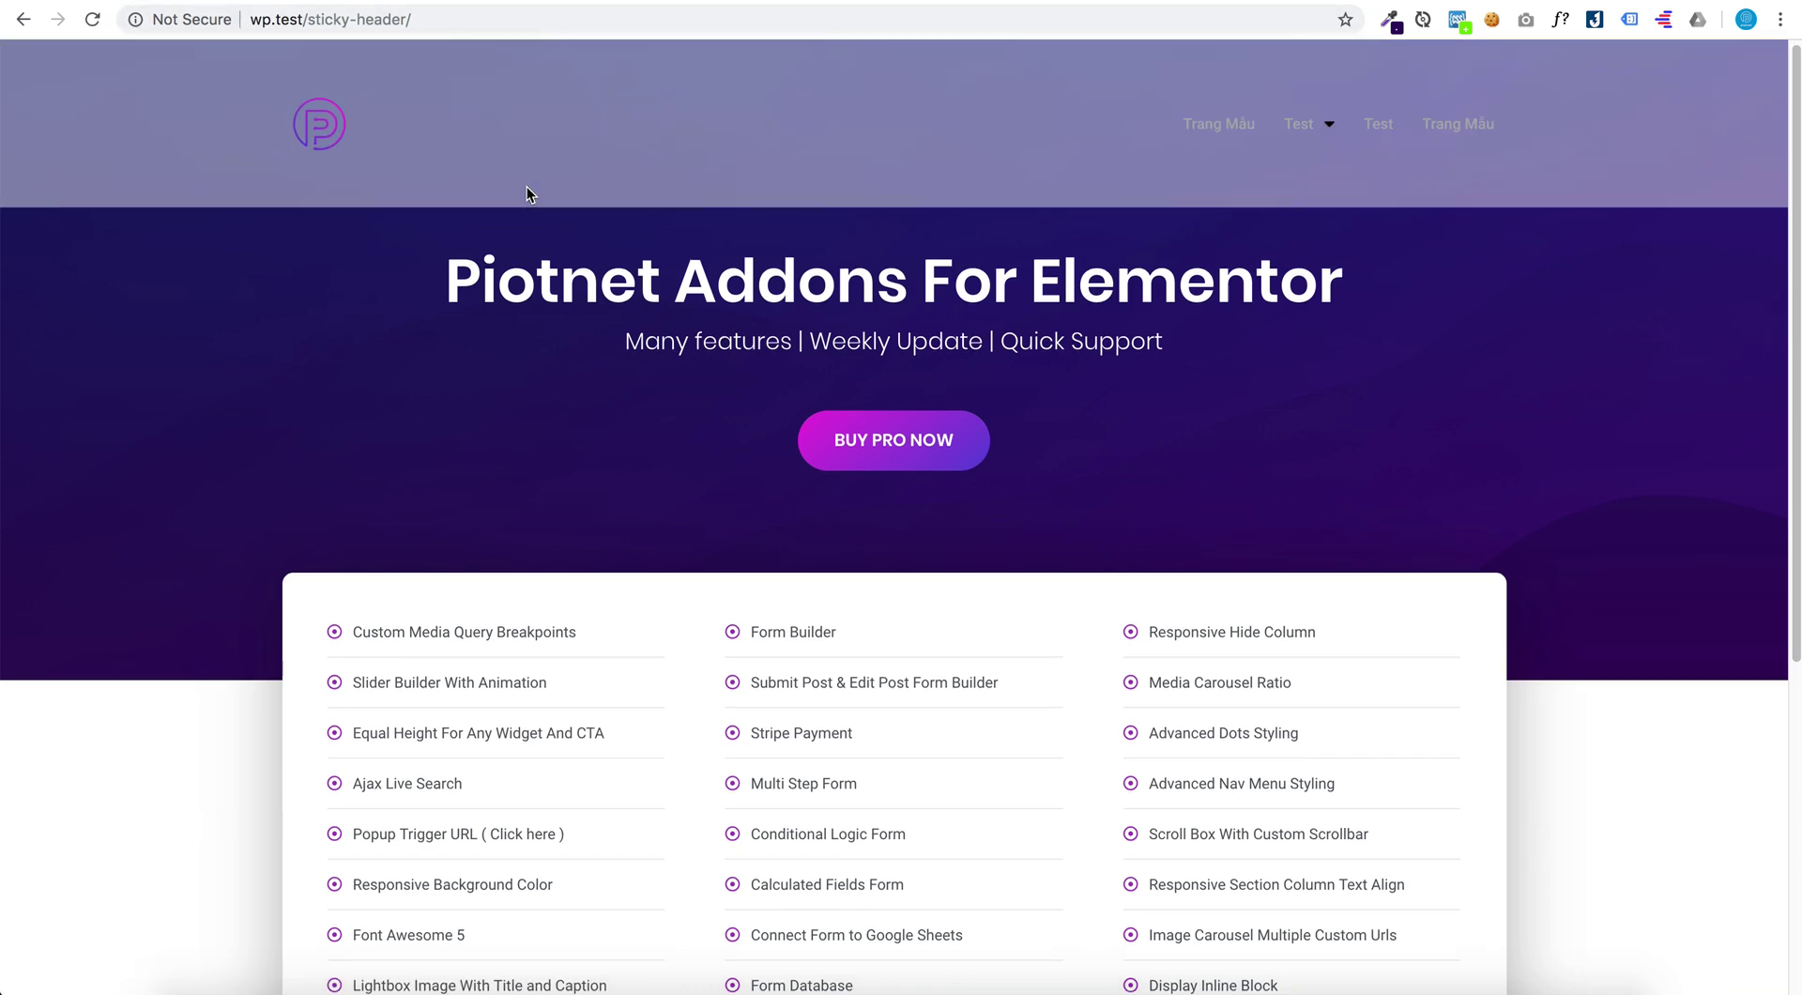
scroll(527, 188, "down", 1)
scroll(527, 188, "up", 2)
left_click(493, 2)
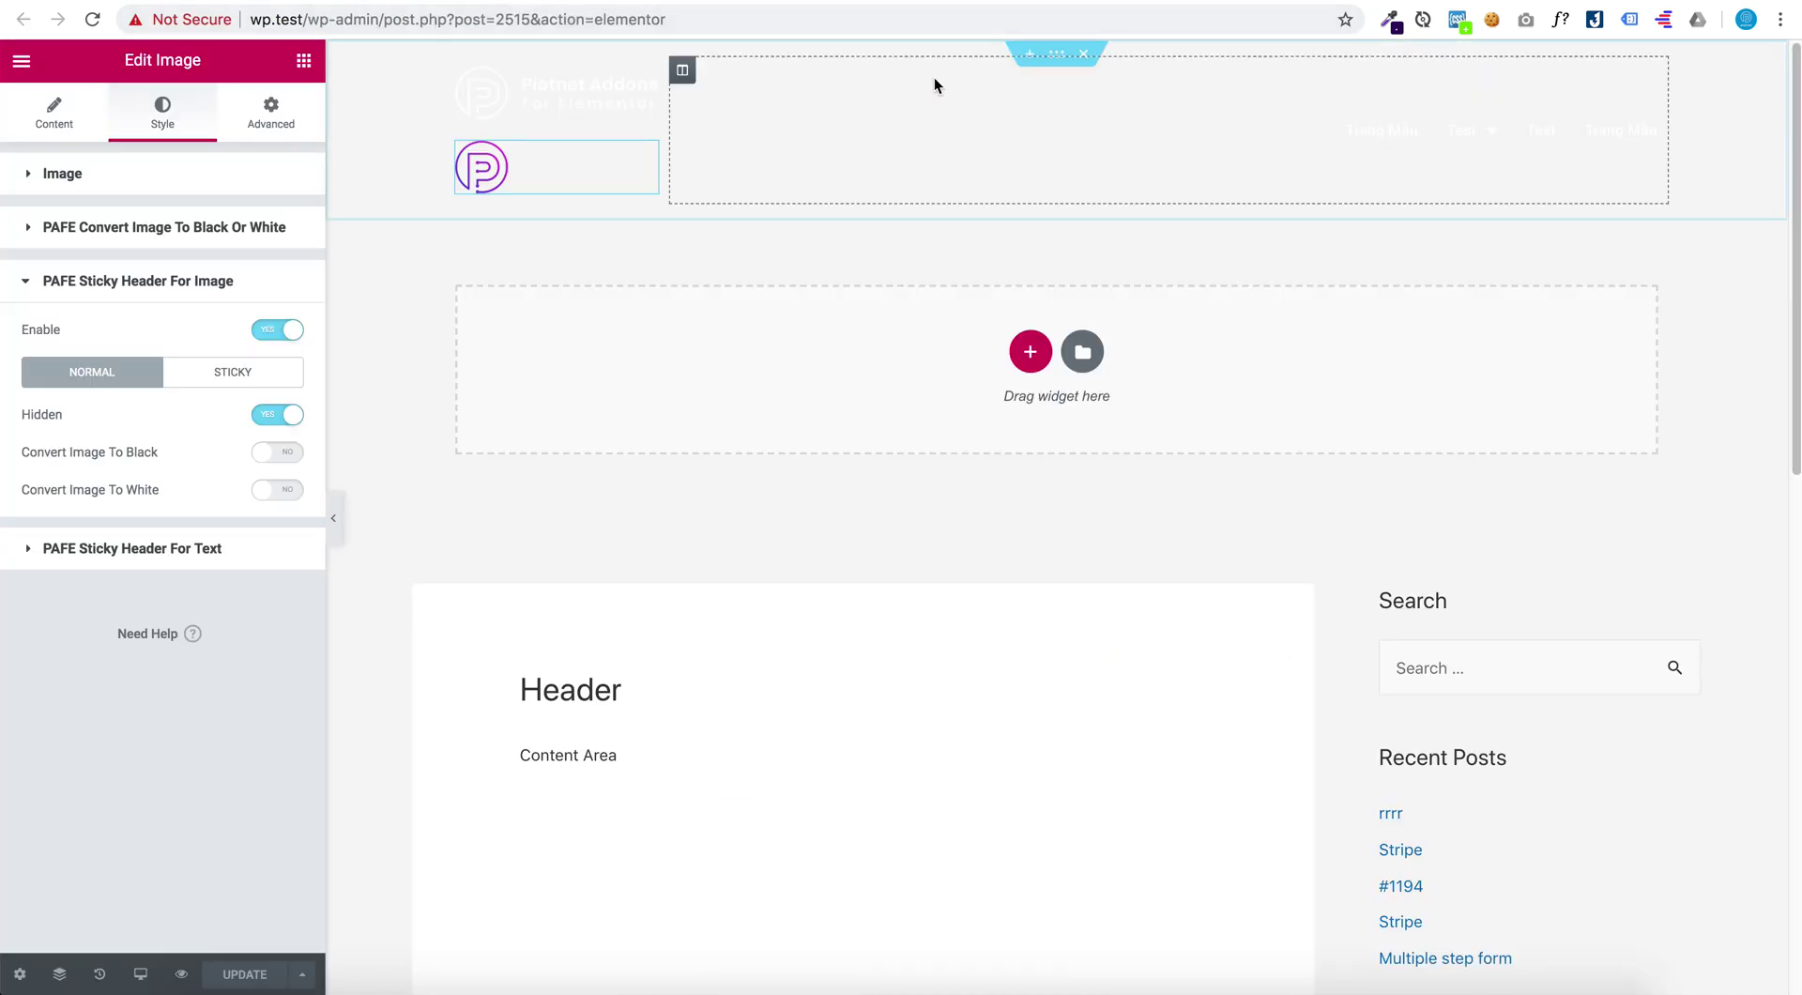
Delete the section's Header Height When Sticky value of 126 and save
left_click(1056, 54)
scroll(155, 644, "down", 5)
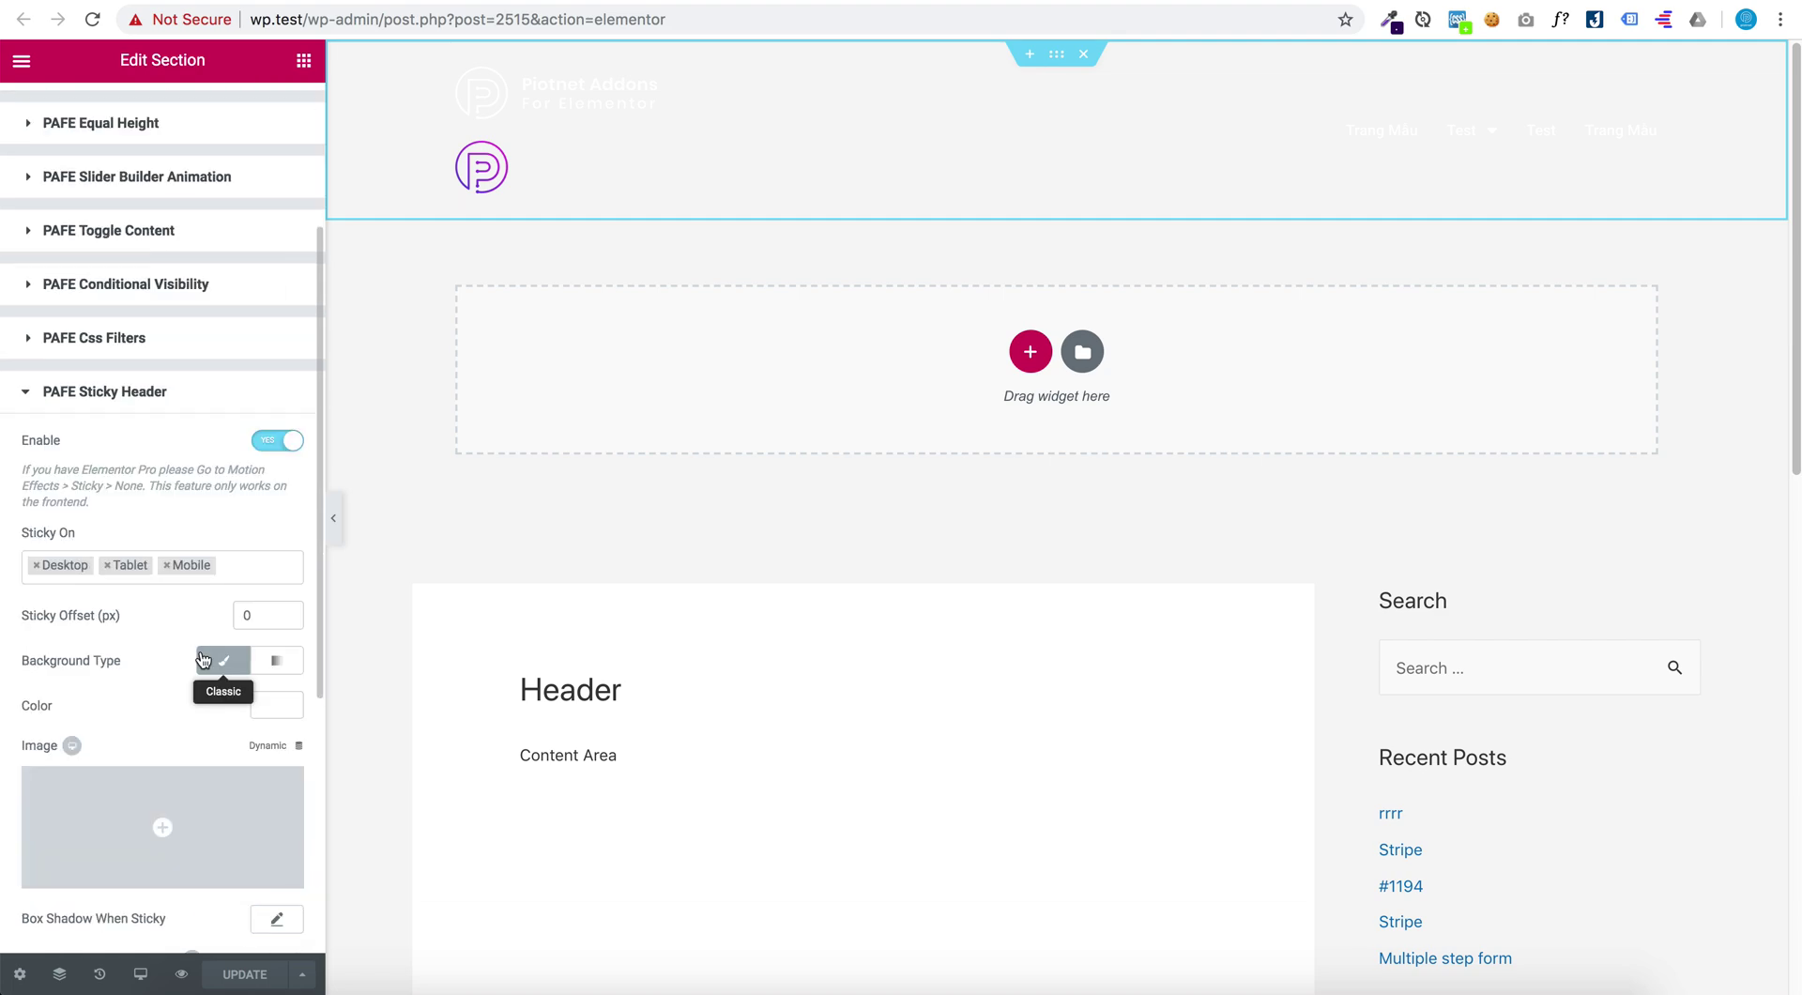
left_click(259, 842)
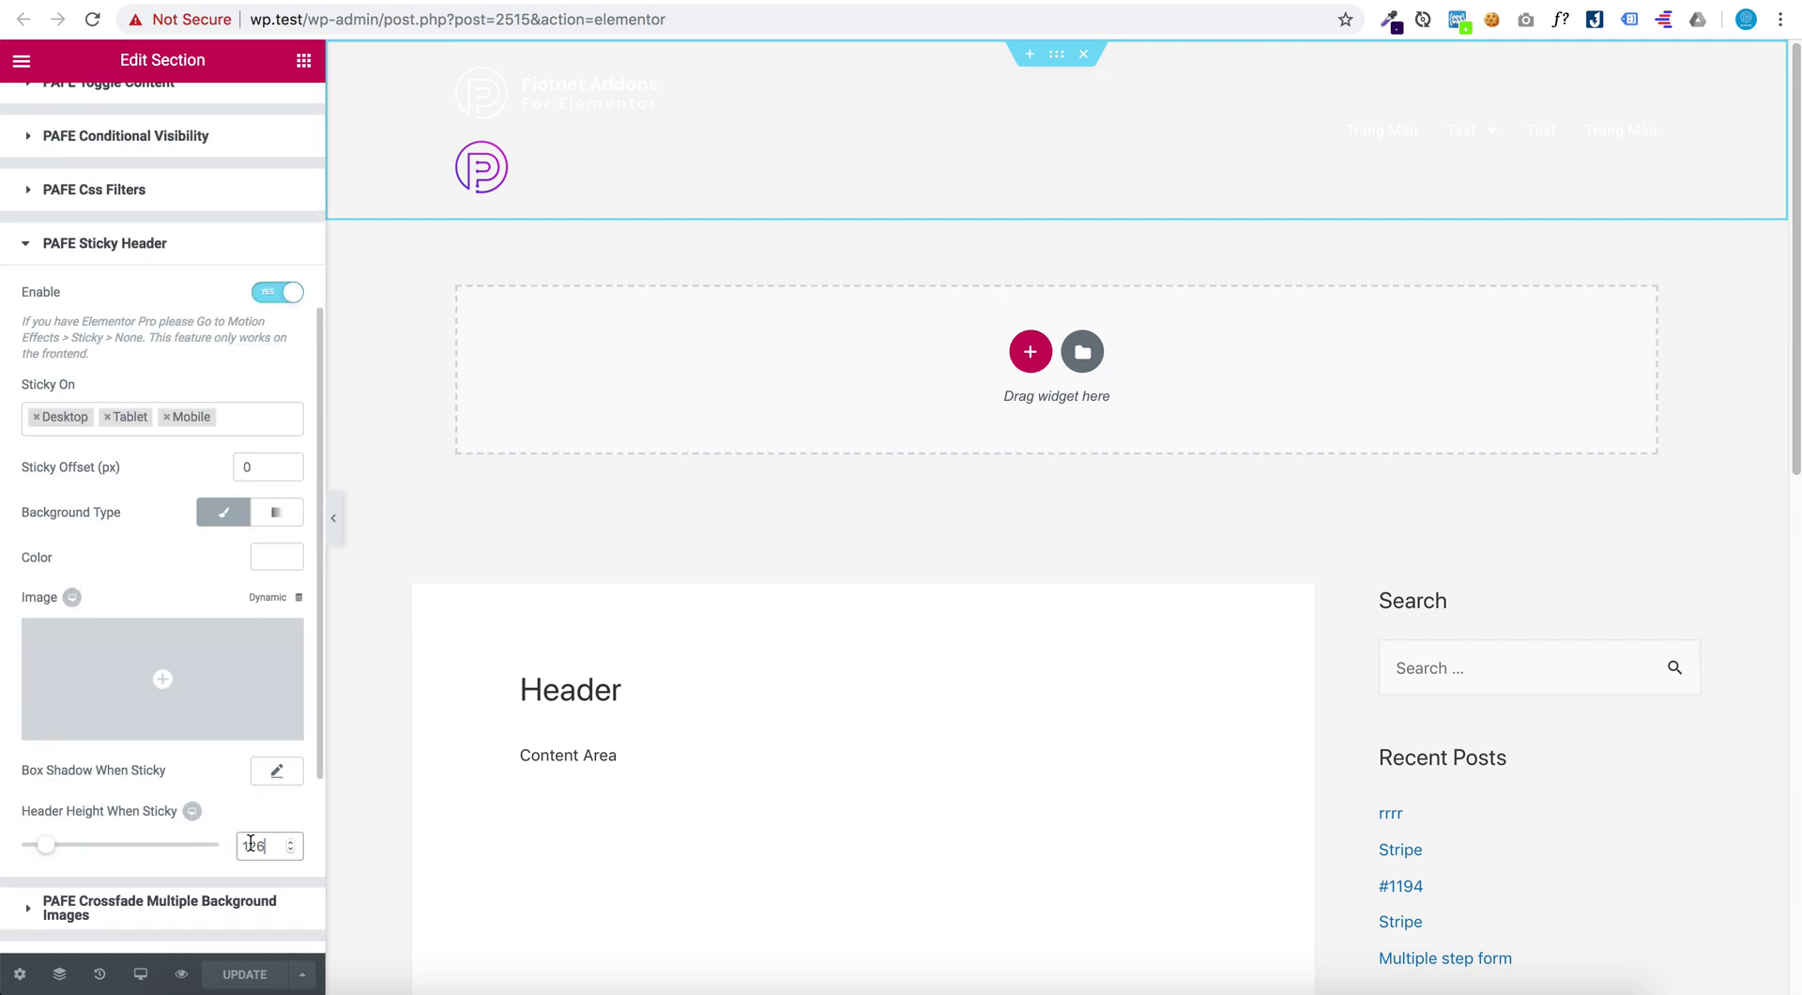
key("BackSpace")
left_click(244, 973)
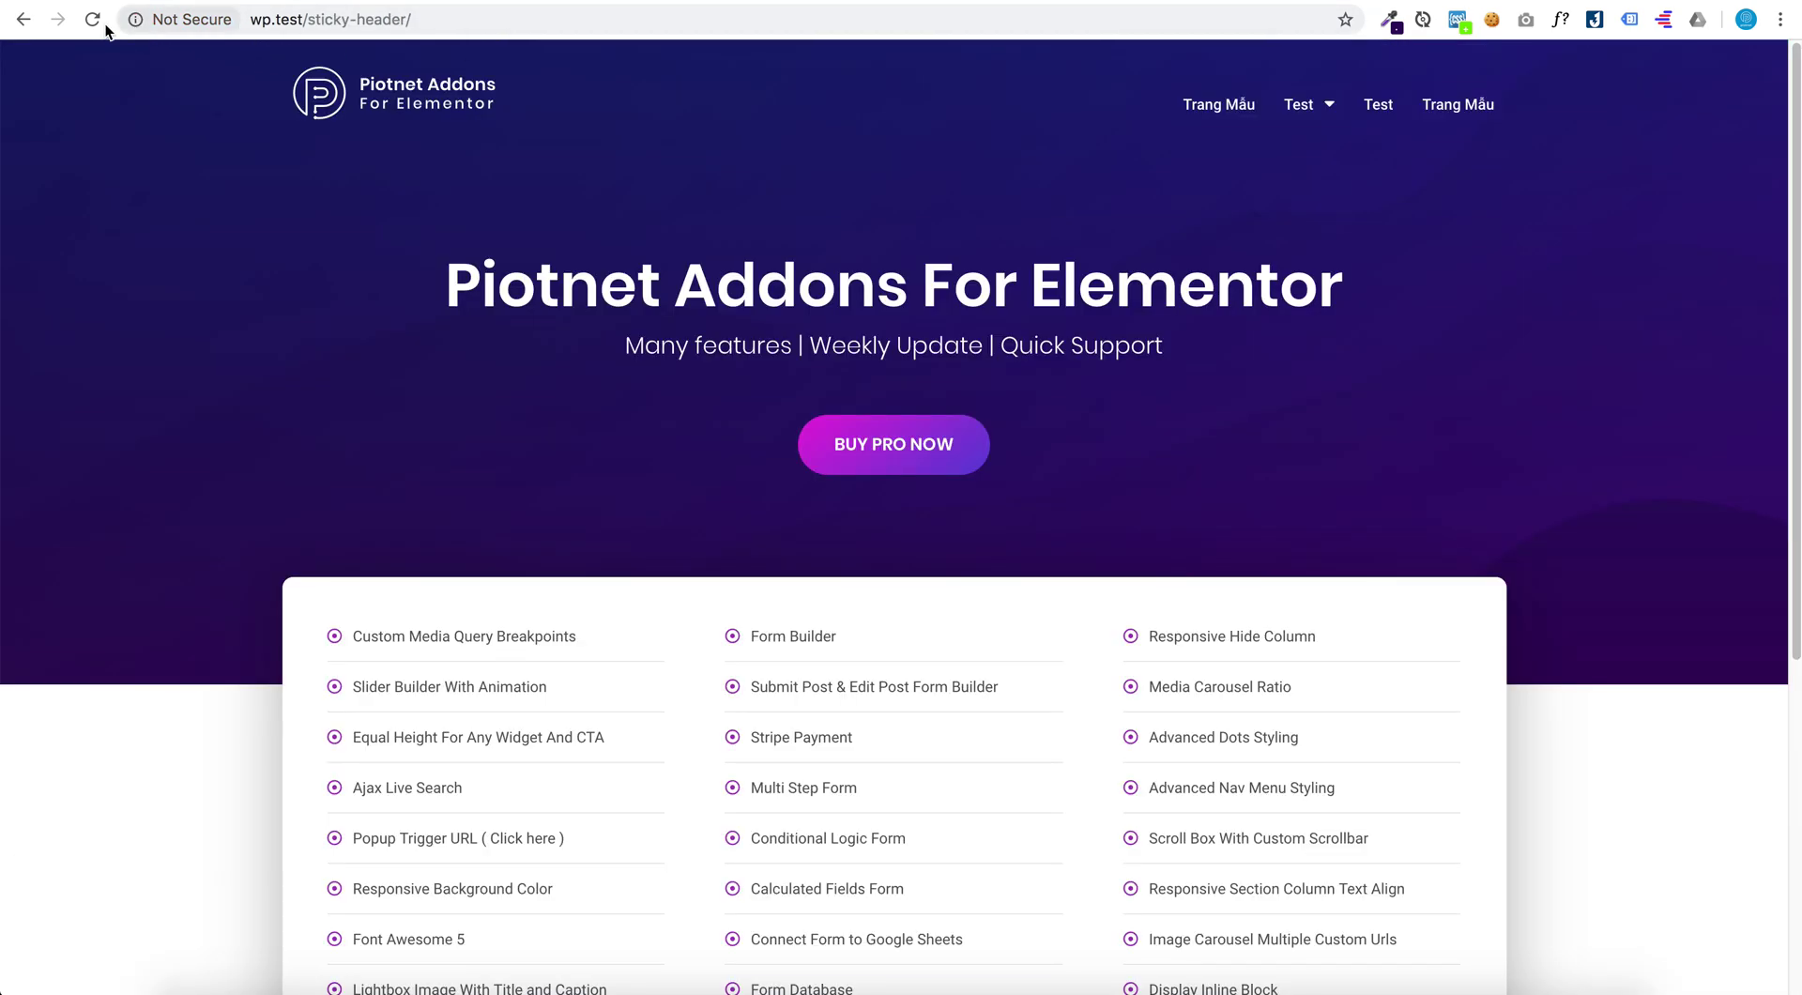
Reload the live page and scroll repeatedly to check the slimmer sticky bar
left_click(91, 20)
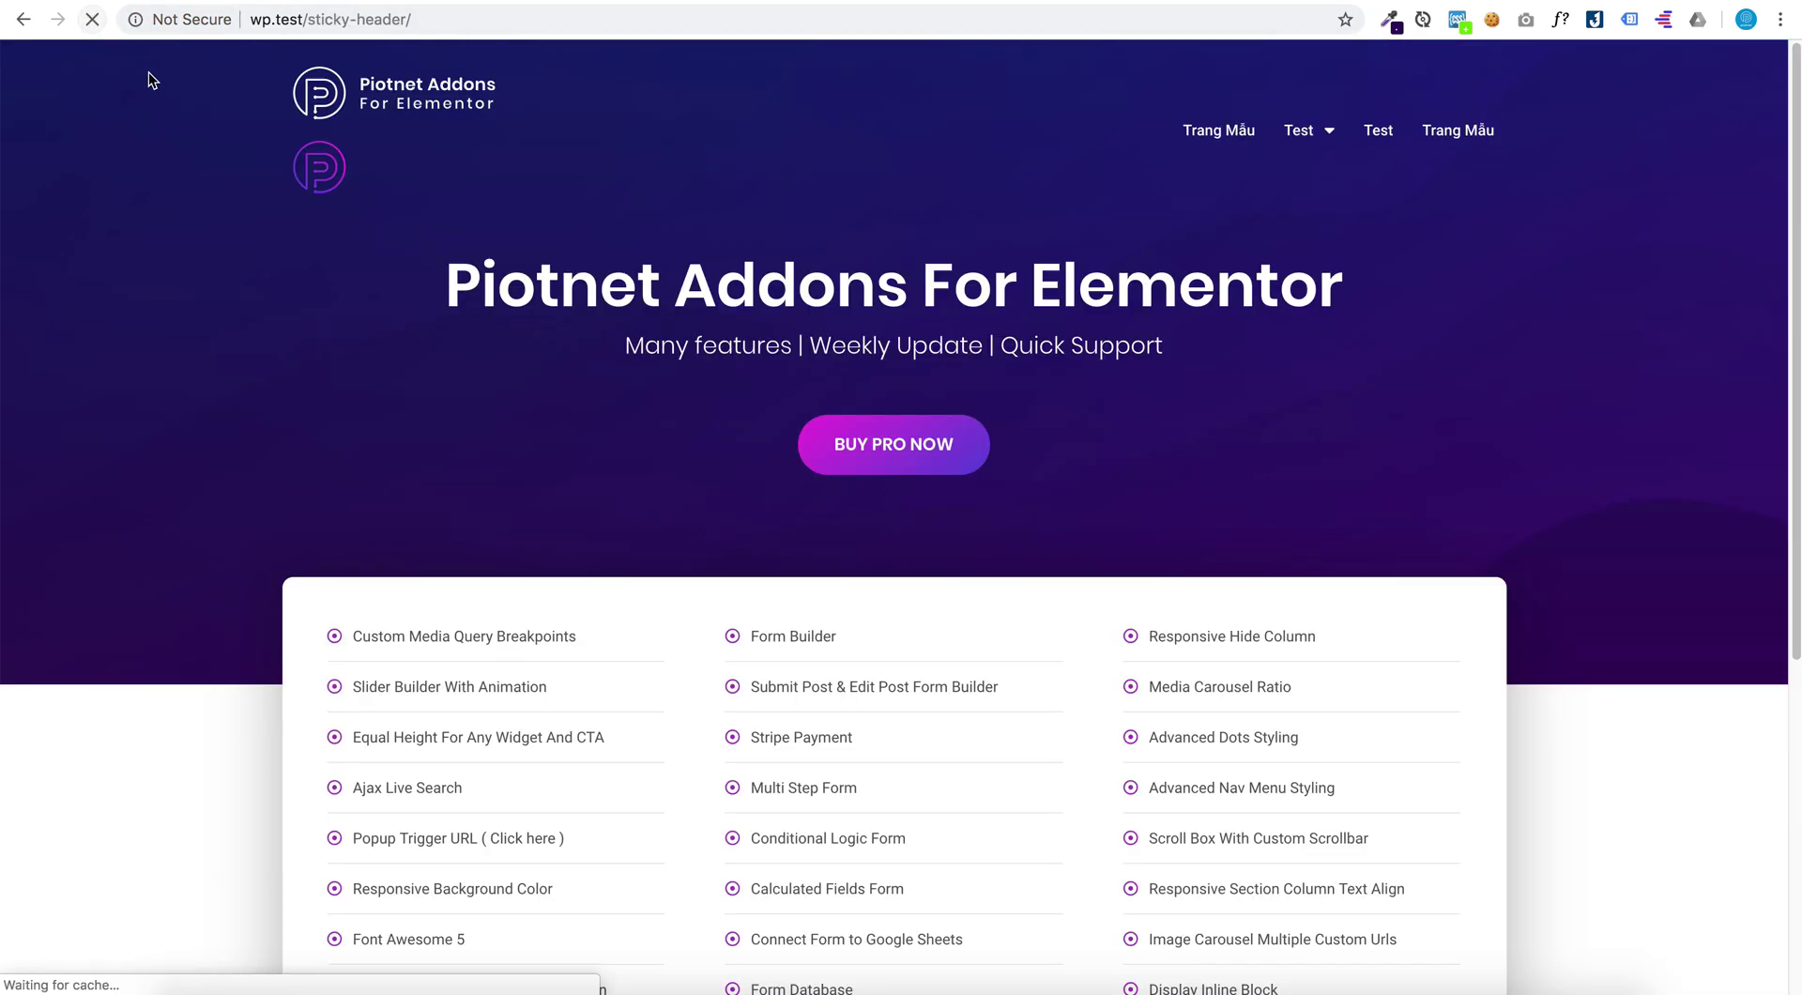
scroll(345, 175, "down", 1)
scroll(351, 185, "up", 1)
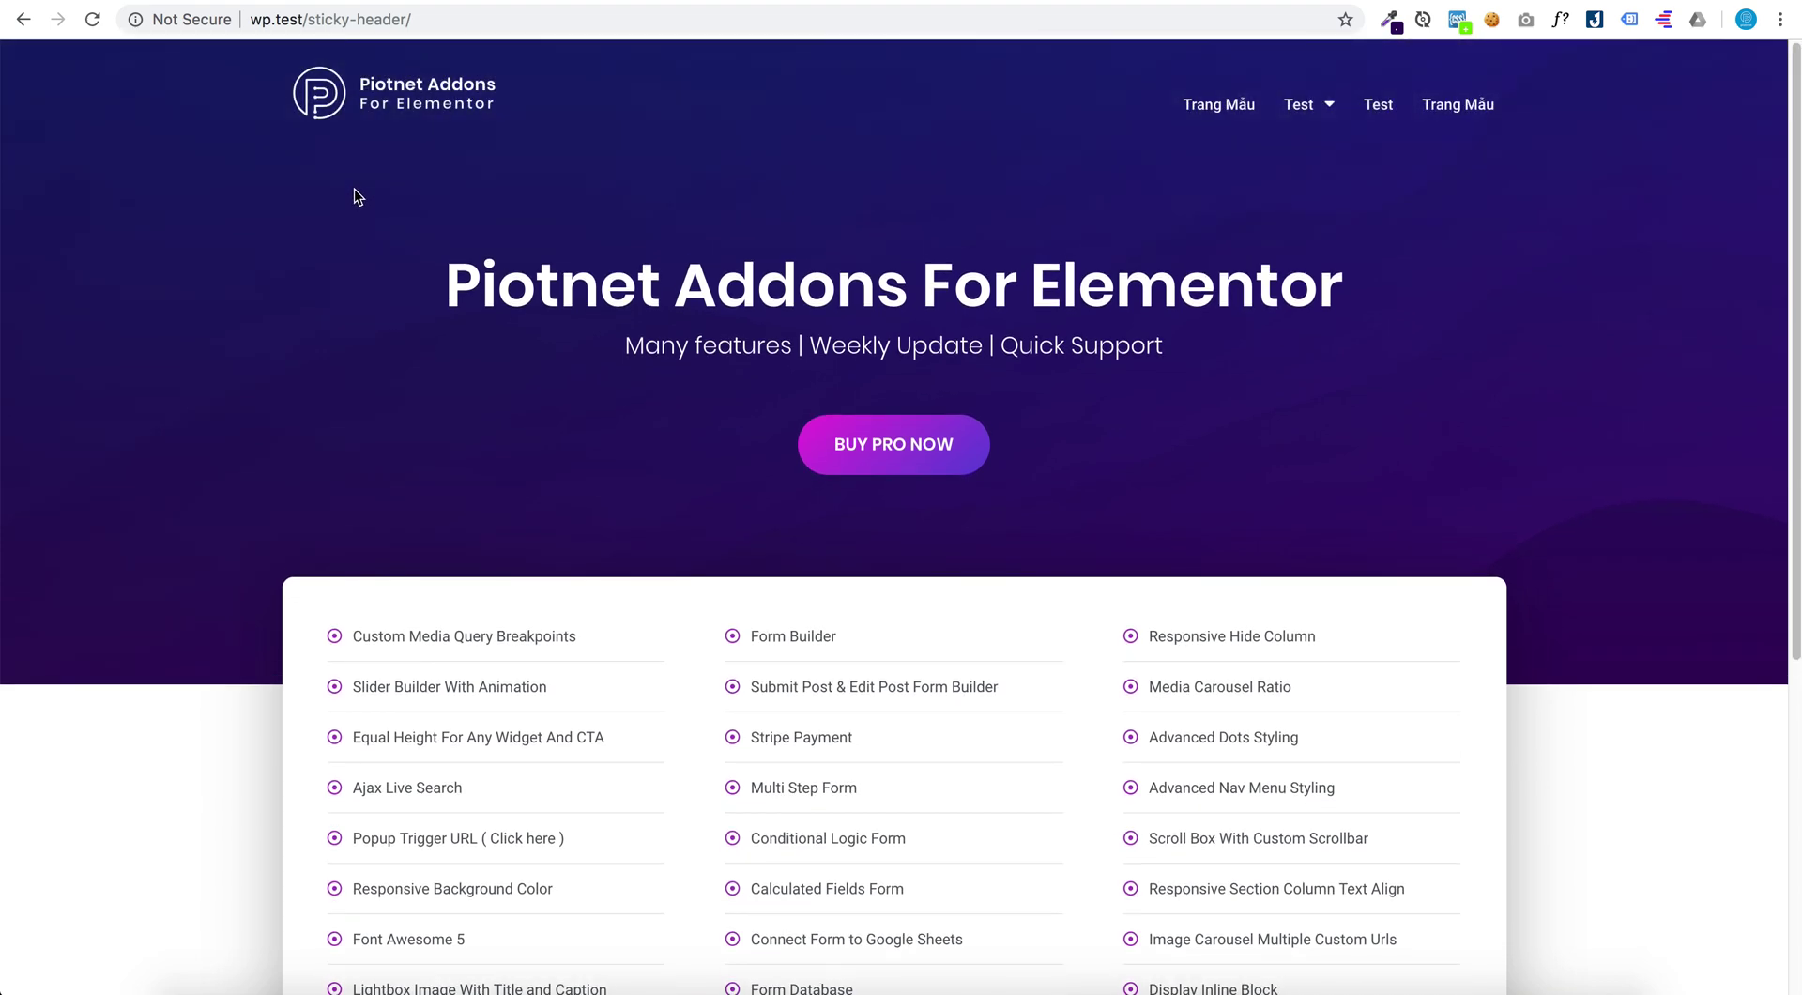
scroll(354, 189, "down", 1)
scroll(355, 189, "up", 1)
scroll(359, 155, "down", 1)
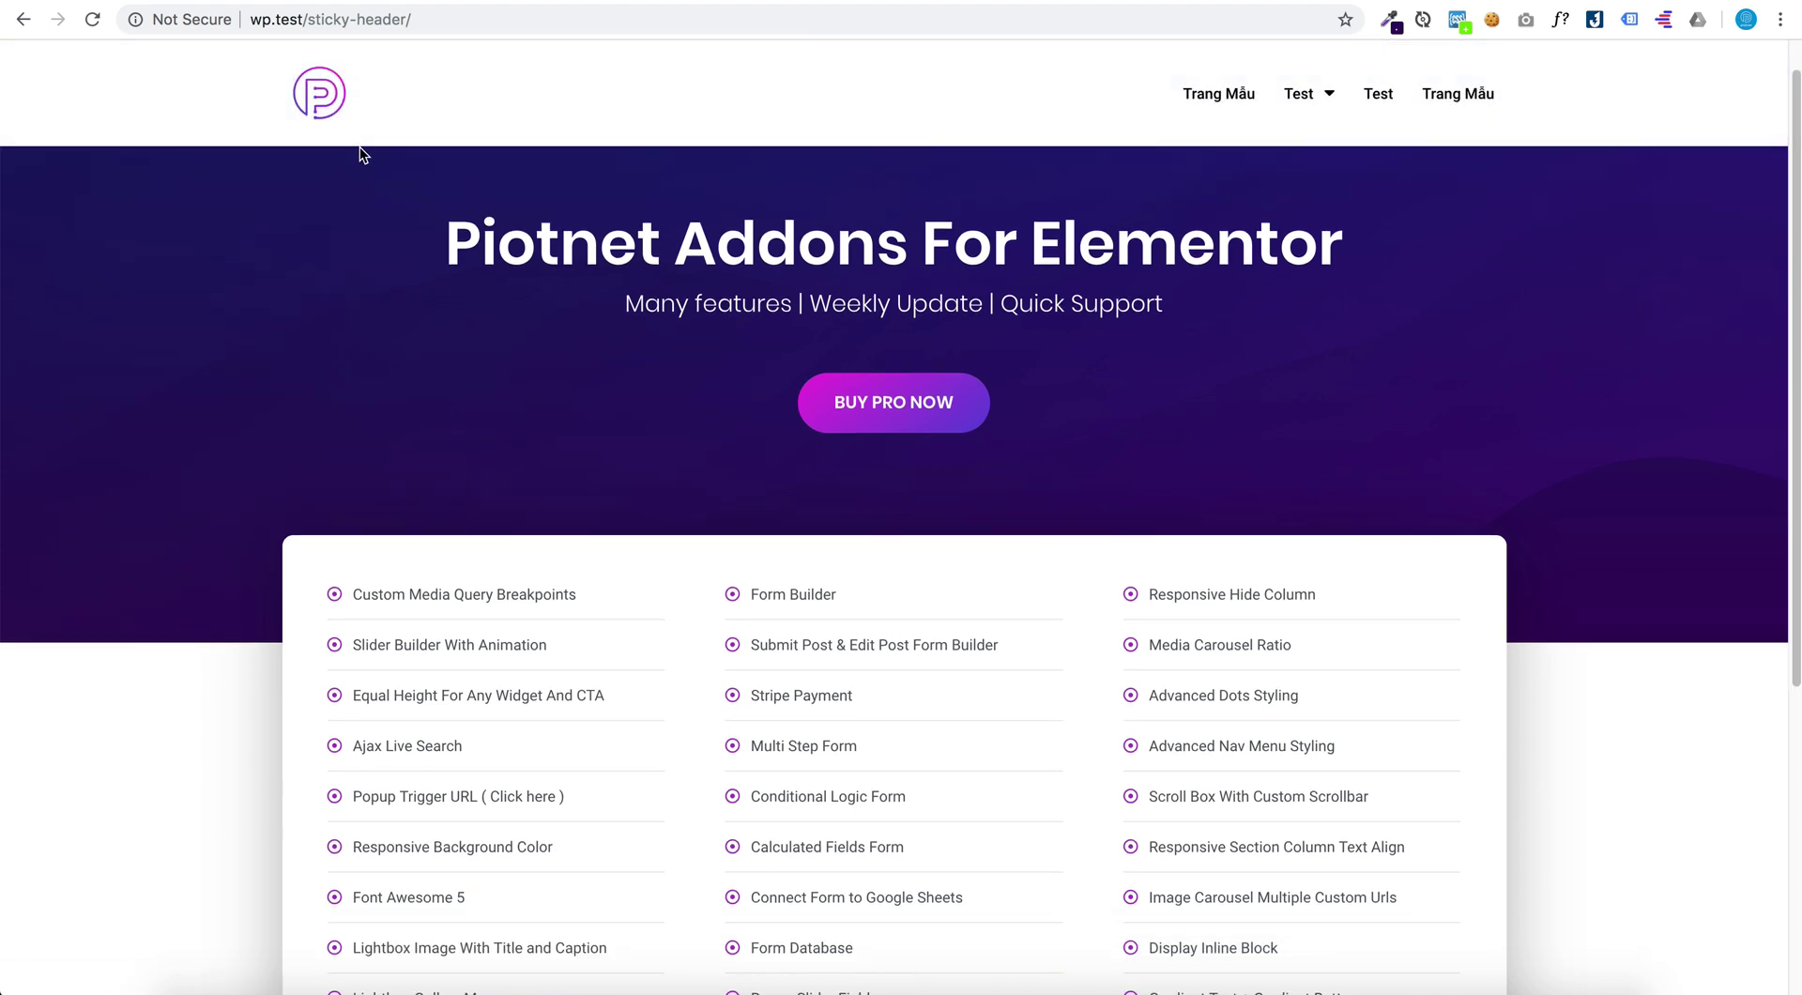
Add a Box Shadow When Sticky to the header section and save
key("ctrl+Tab")
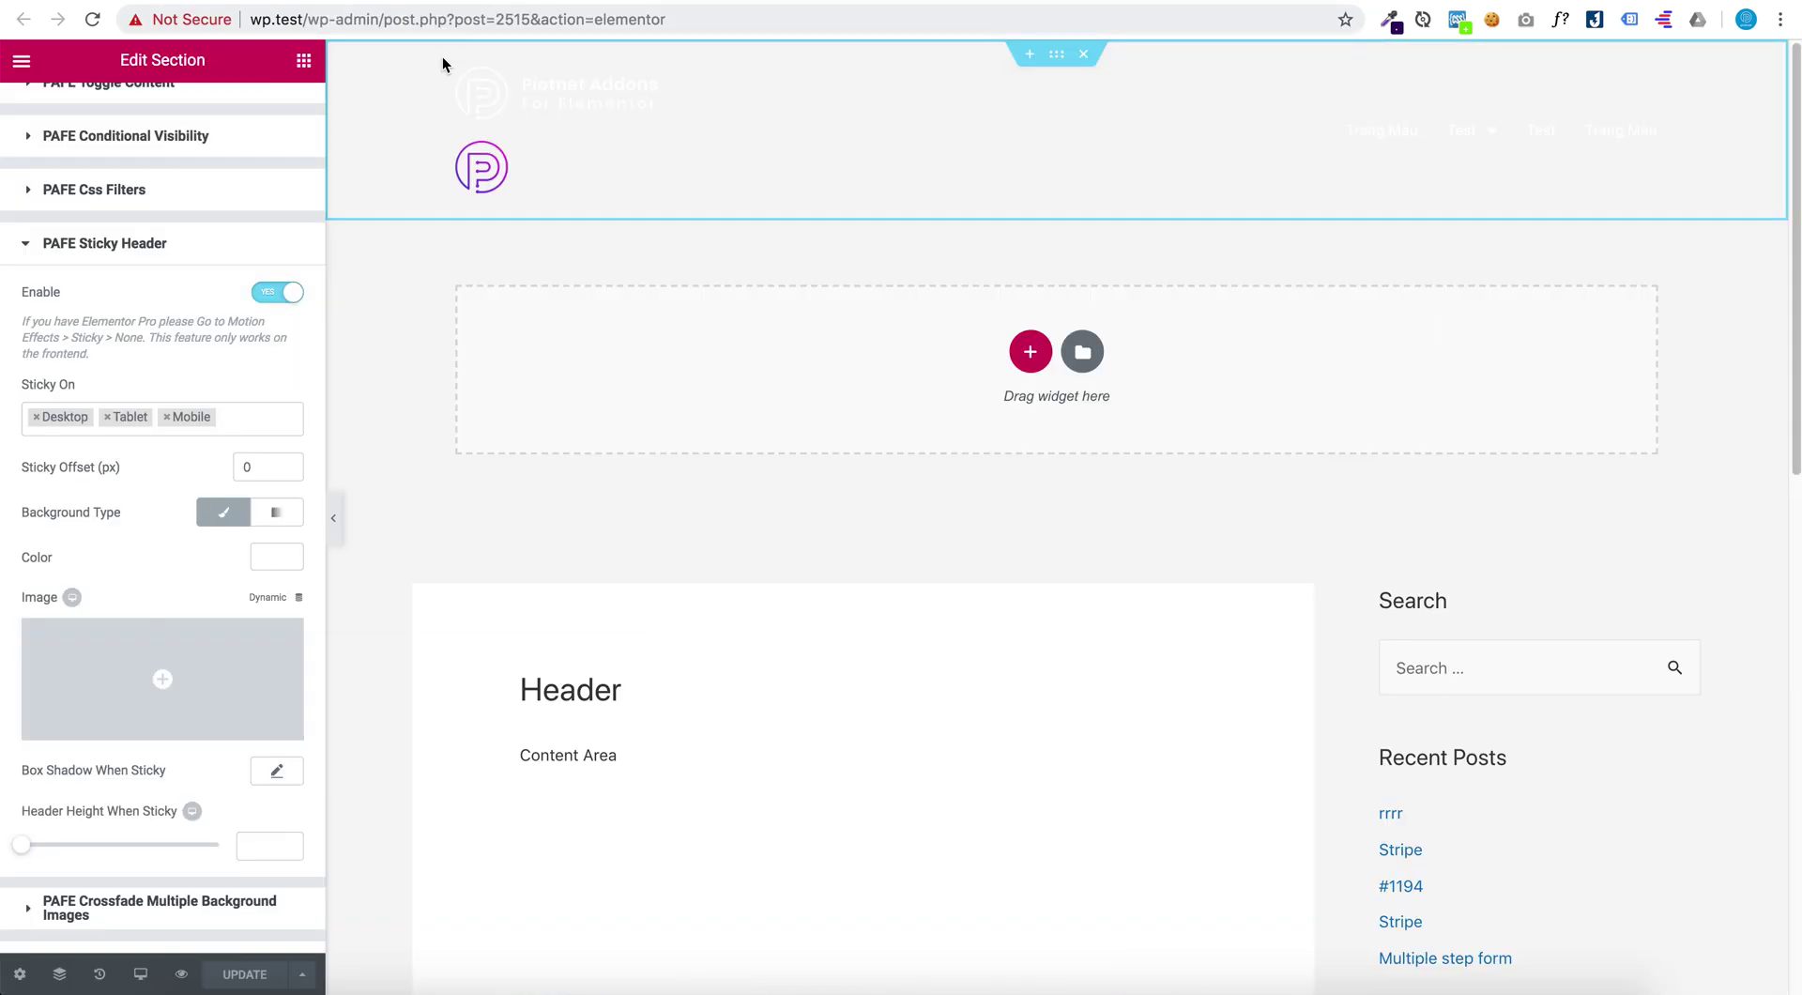
left_click(278, 777)
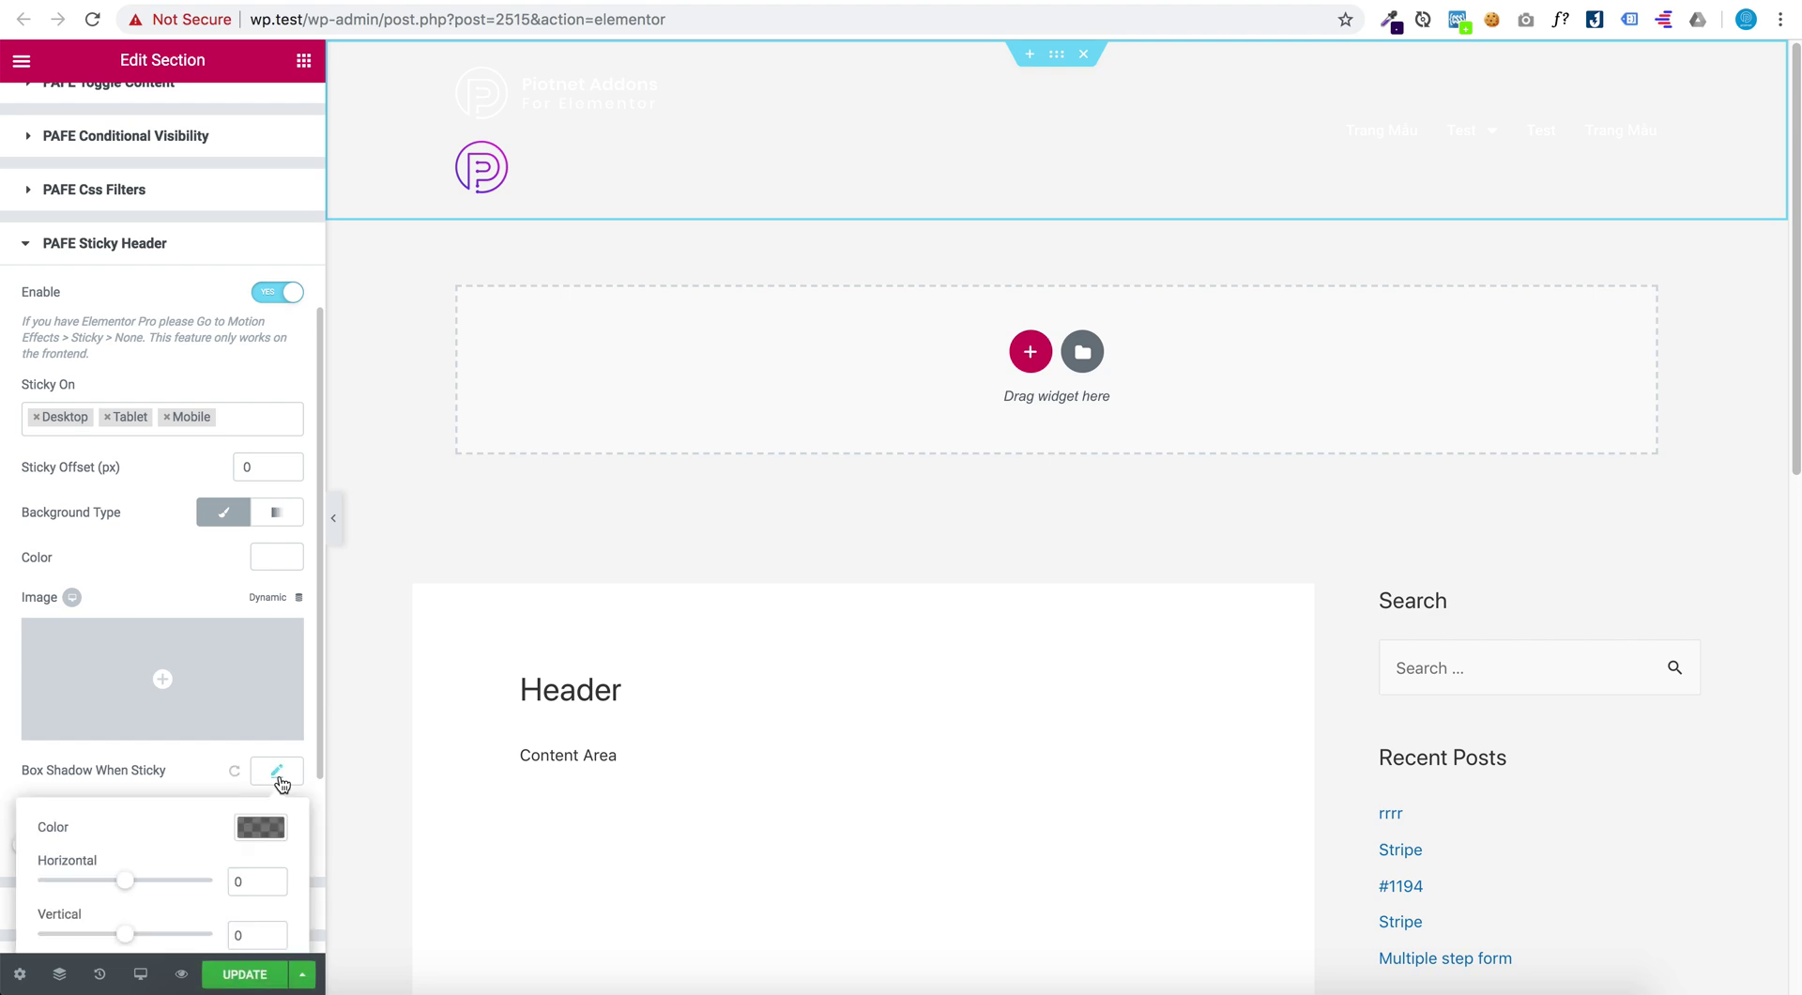
scroll(246, 858, "down", 3)
left_click(233, 971)
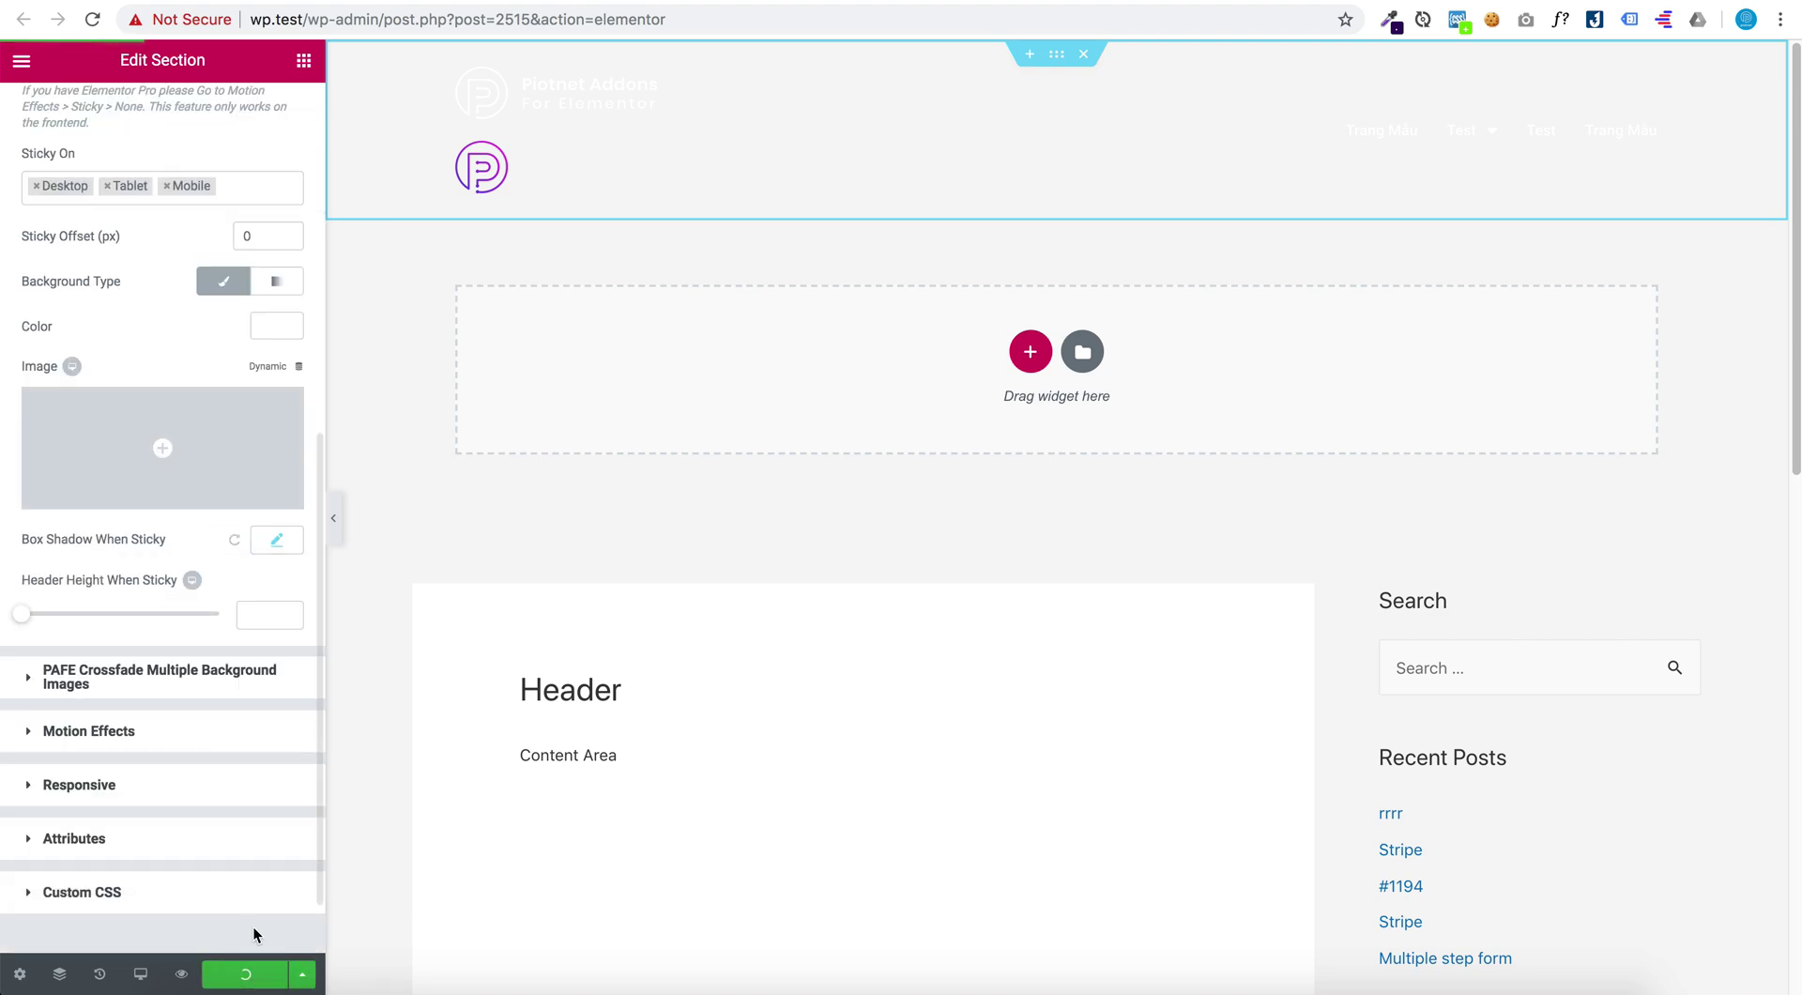
Reload the live page and scroll down and back to the top to test the sticky header
key("ctrl+Tab")
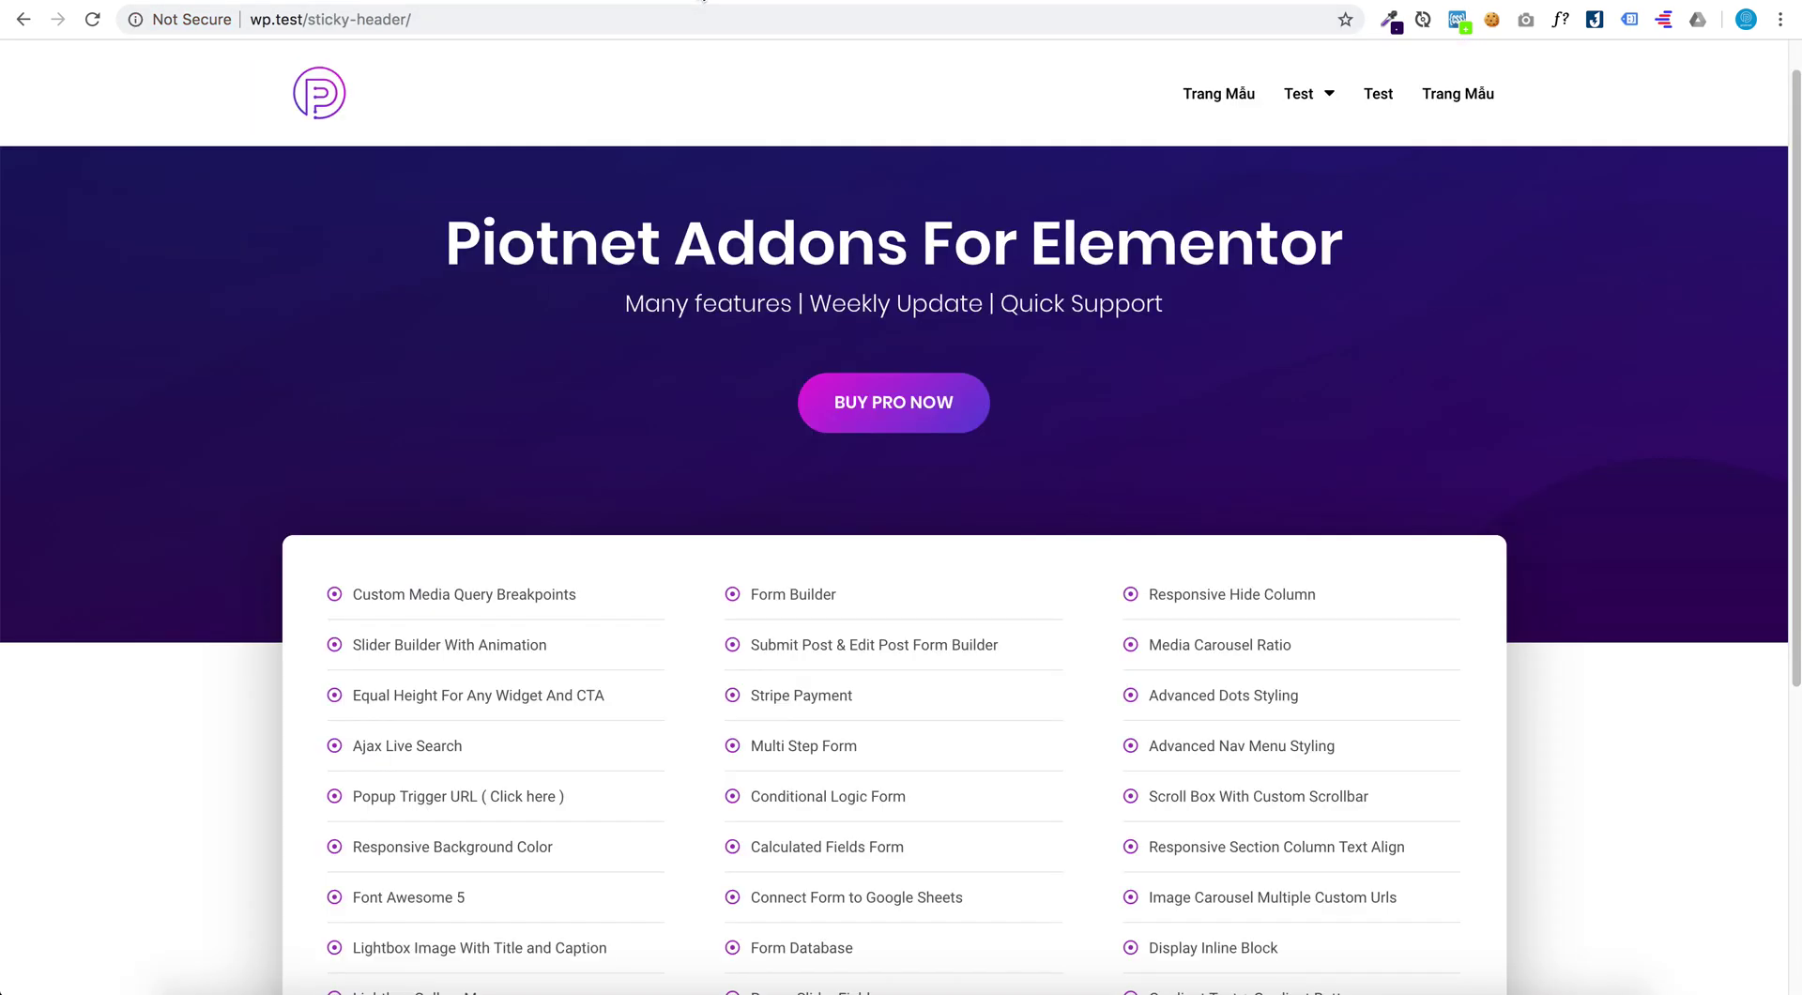
left_click(99, 28)
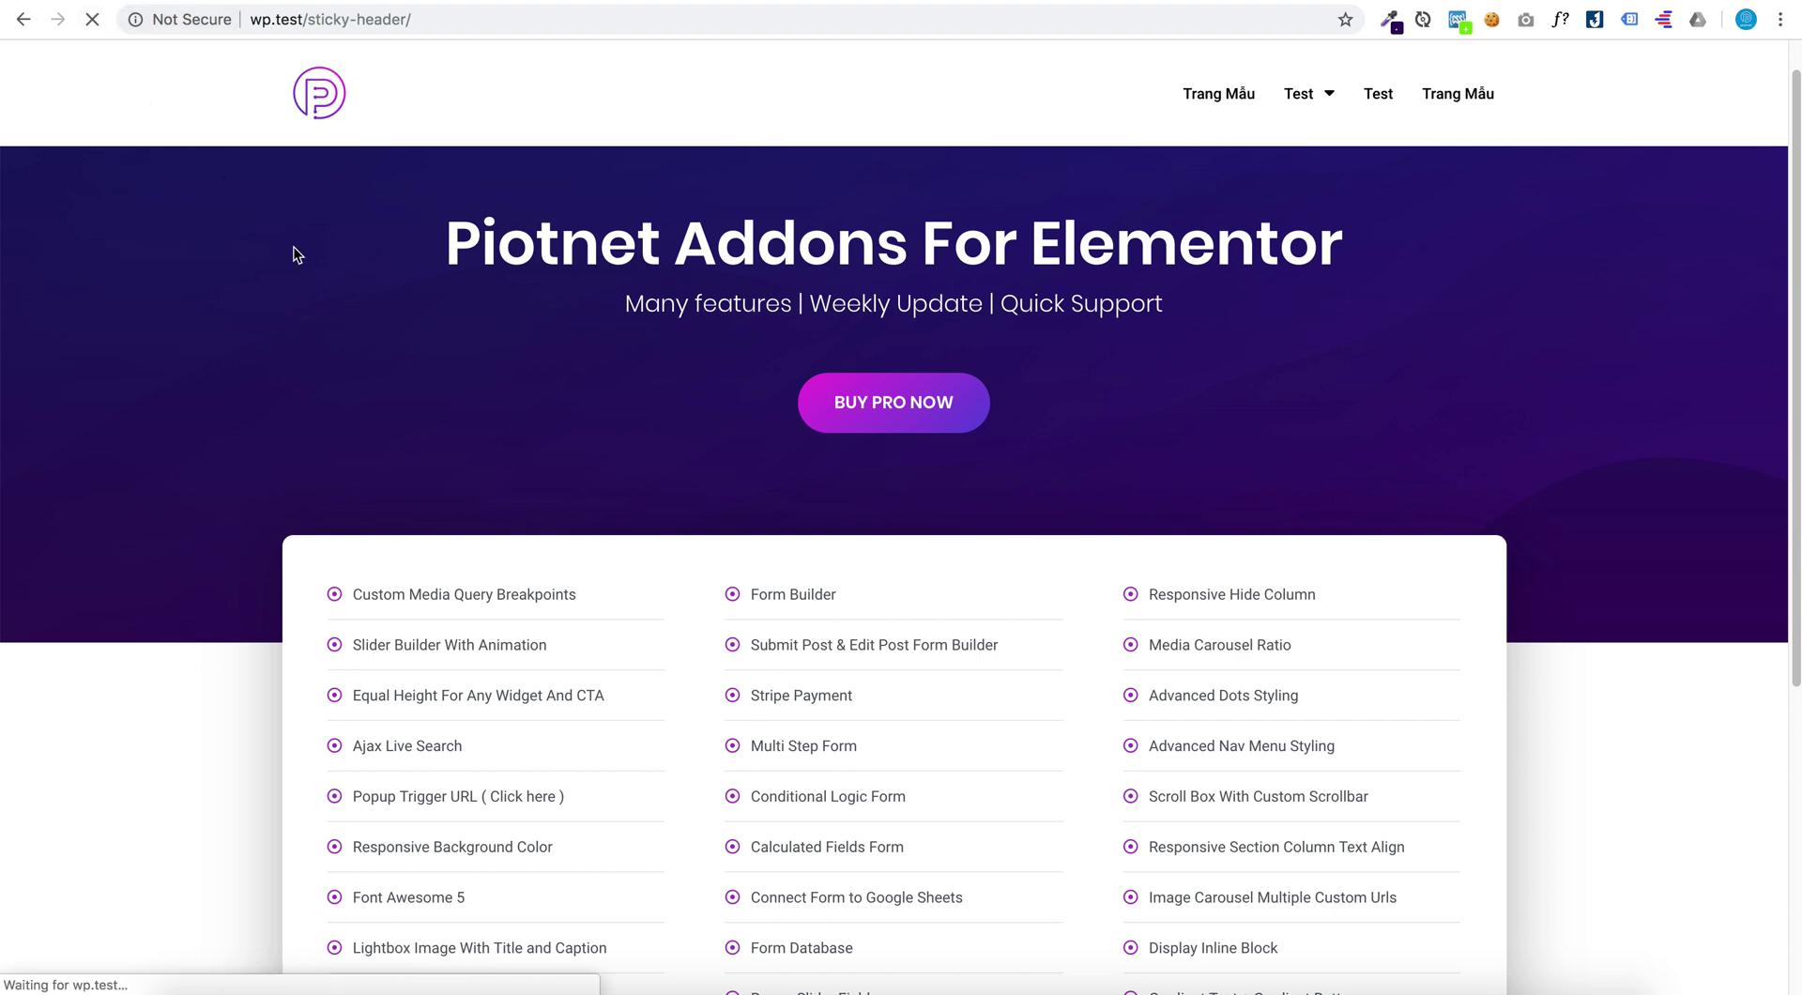
scroll(329, 282, "down", 5)
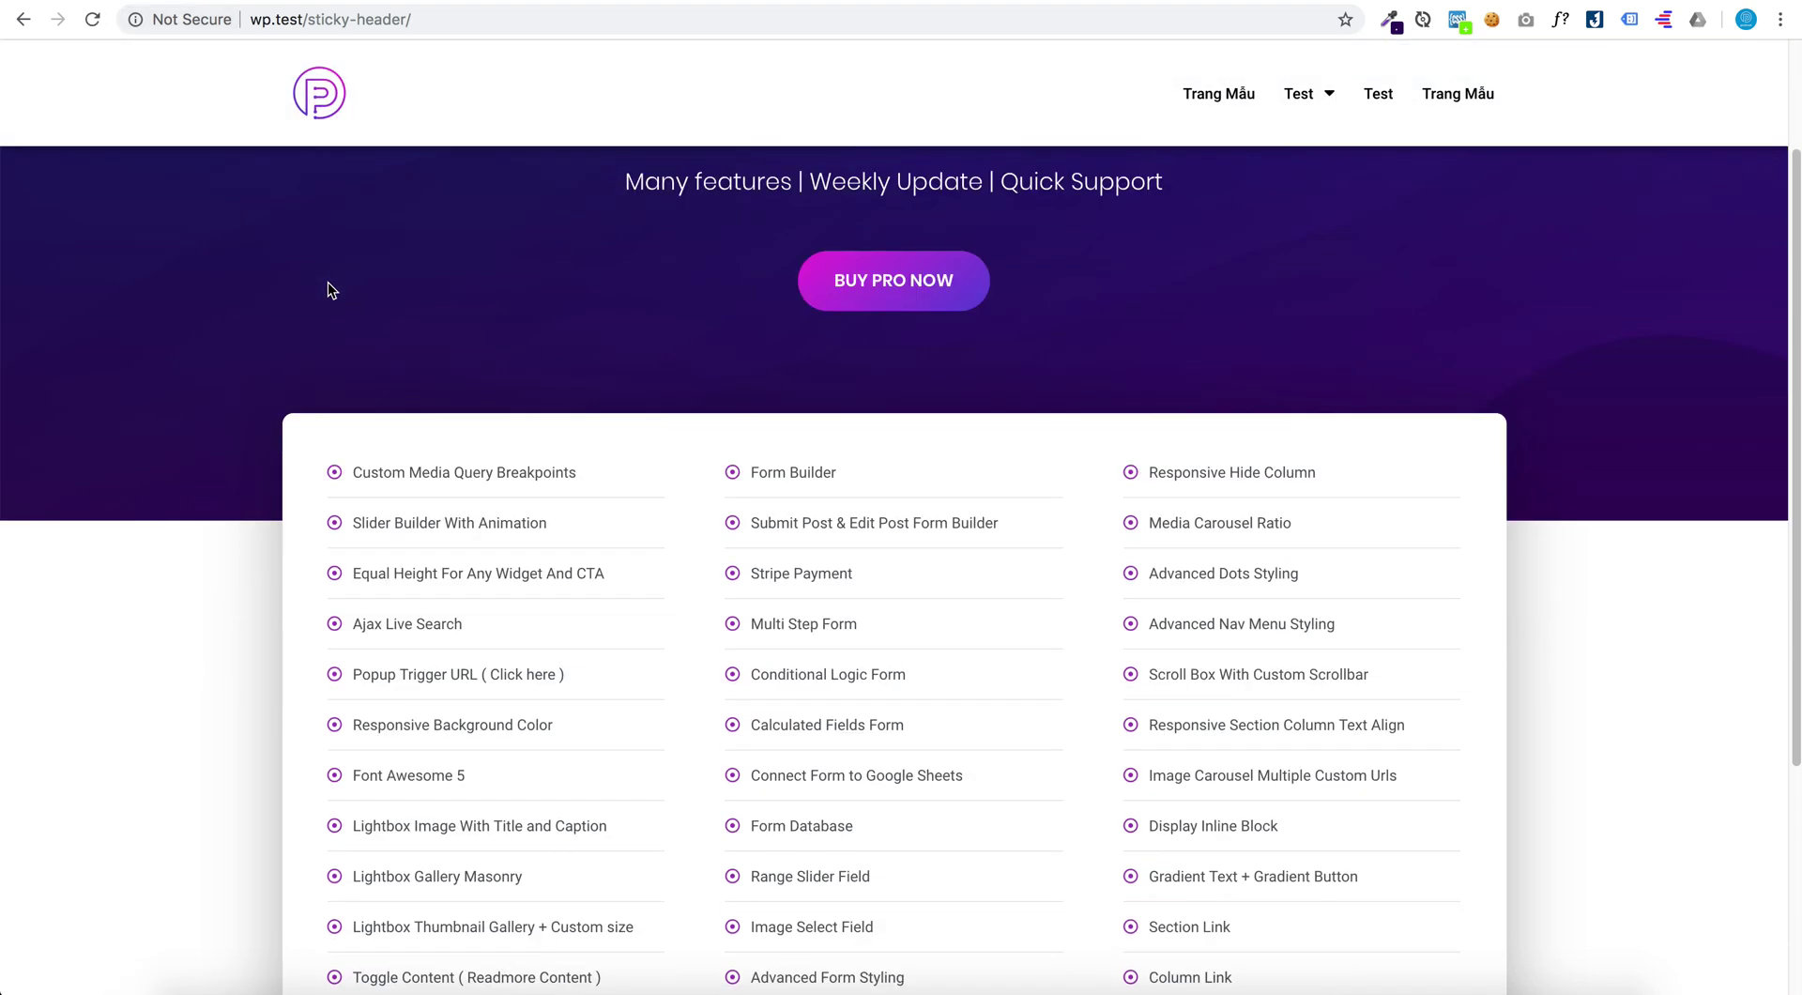
scroll(330, 289, "up", 5)
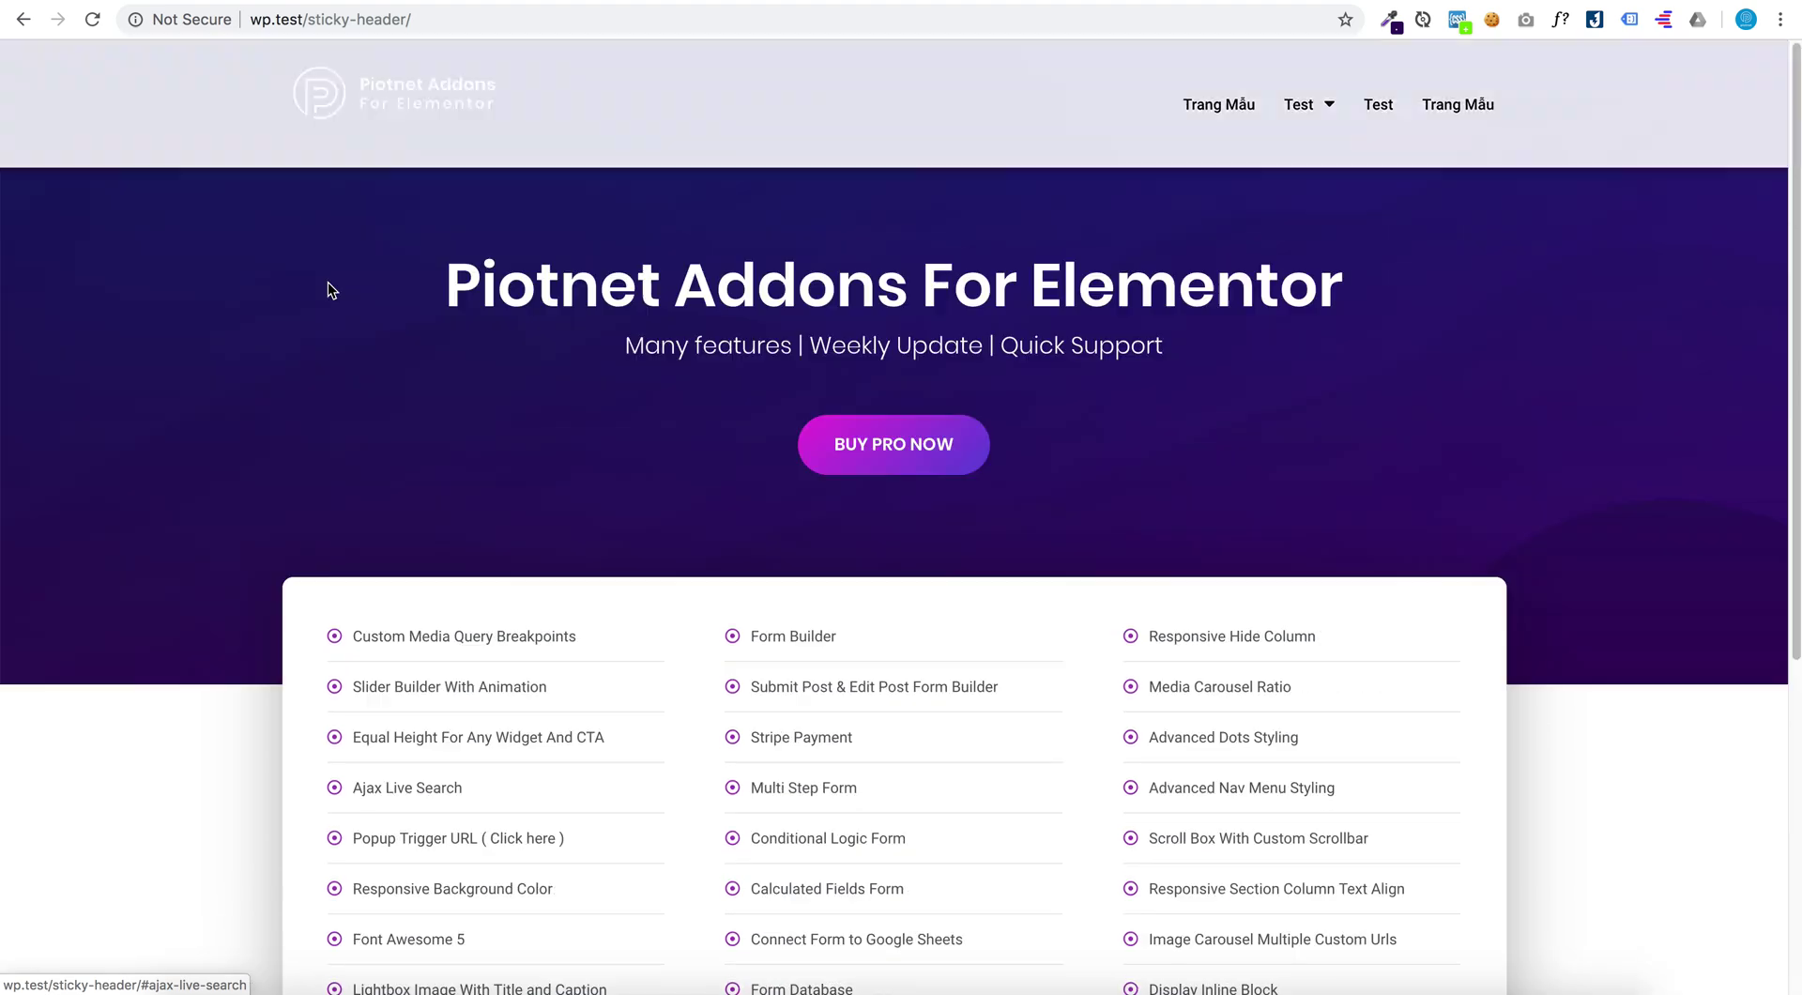
scroll(329, 286, "up", 1)
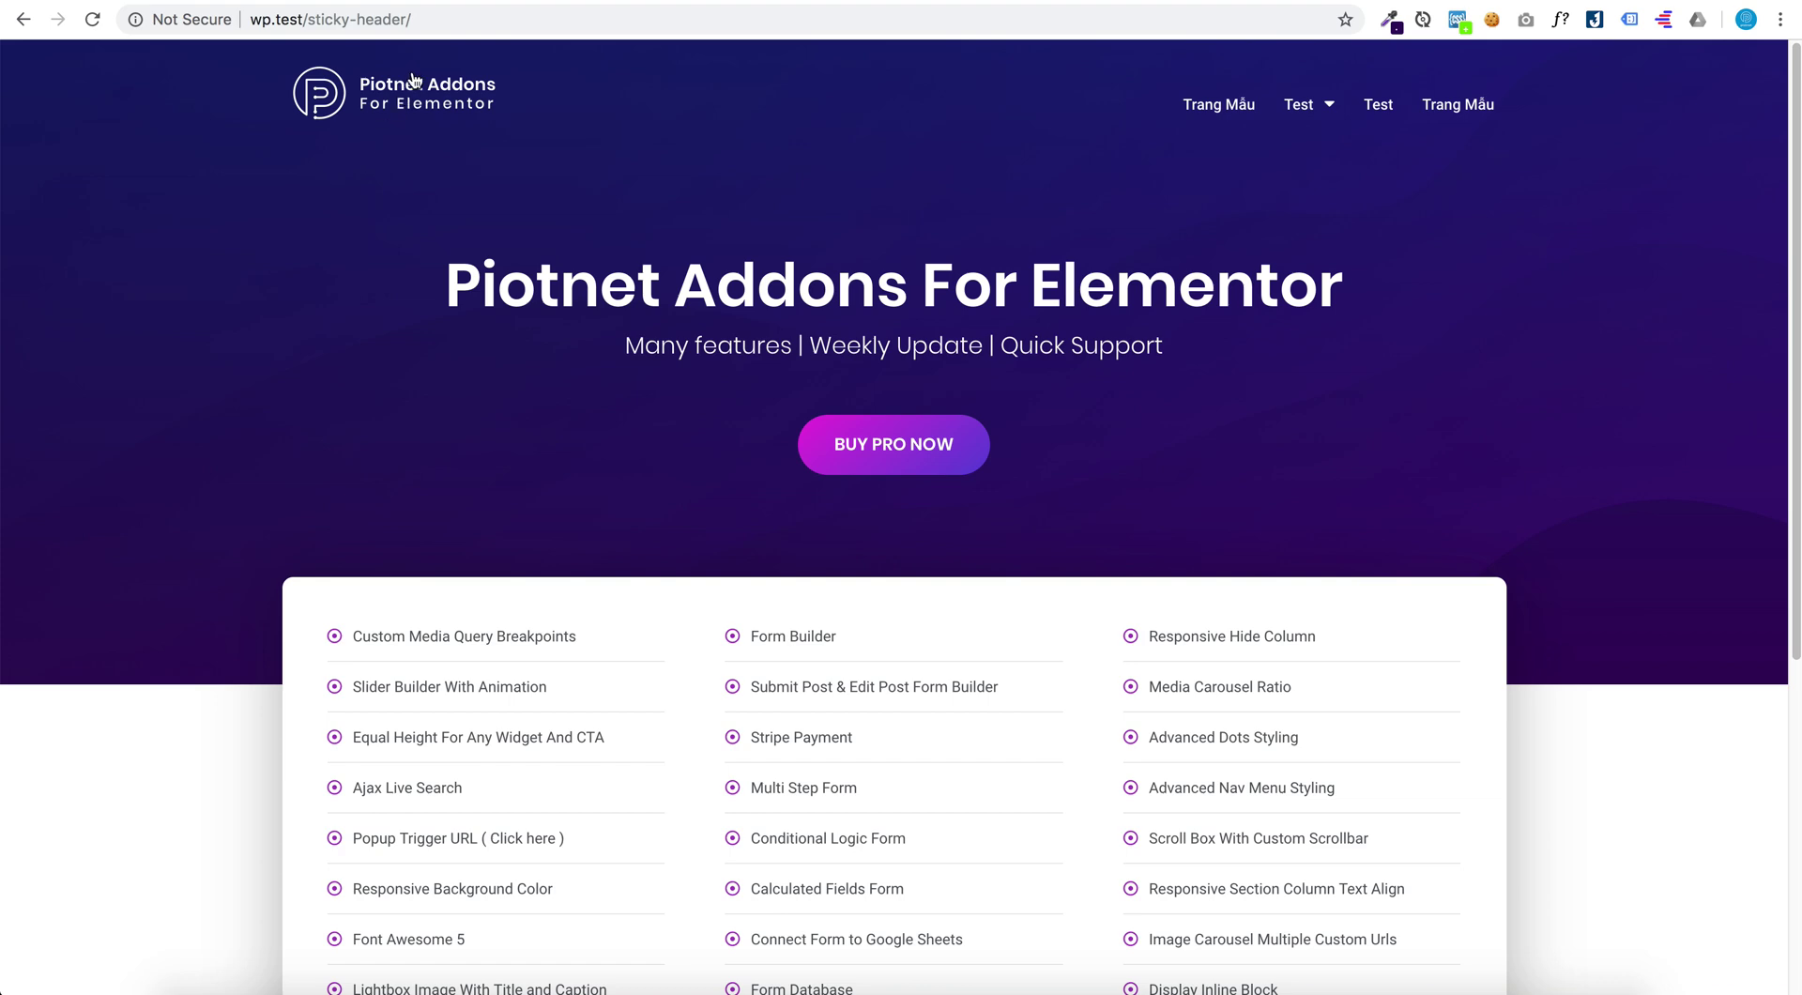
Check the white logo image in the editor, then view the live sticky-header page and pafe.piotnet.com
left_click(477, 5)
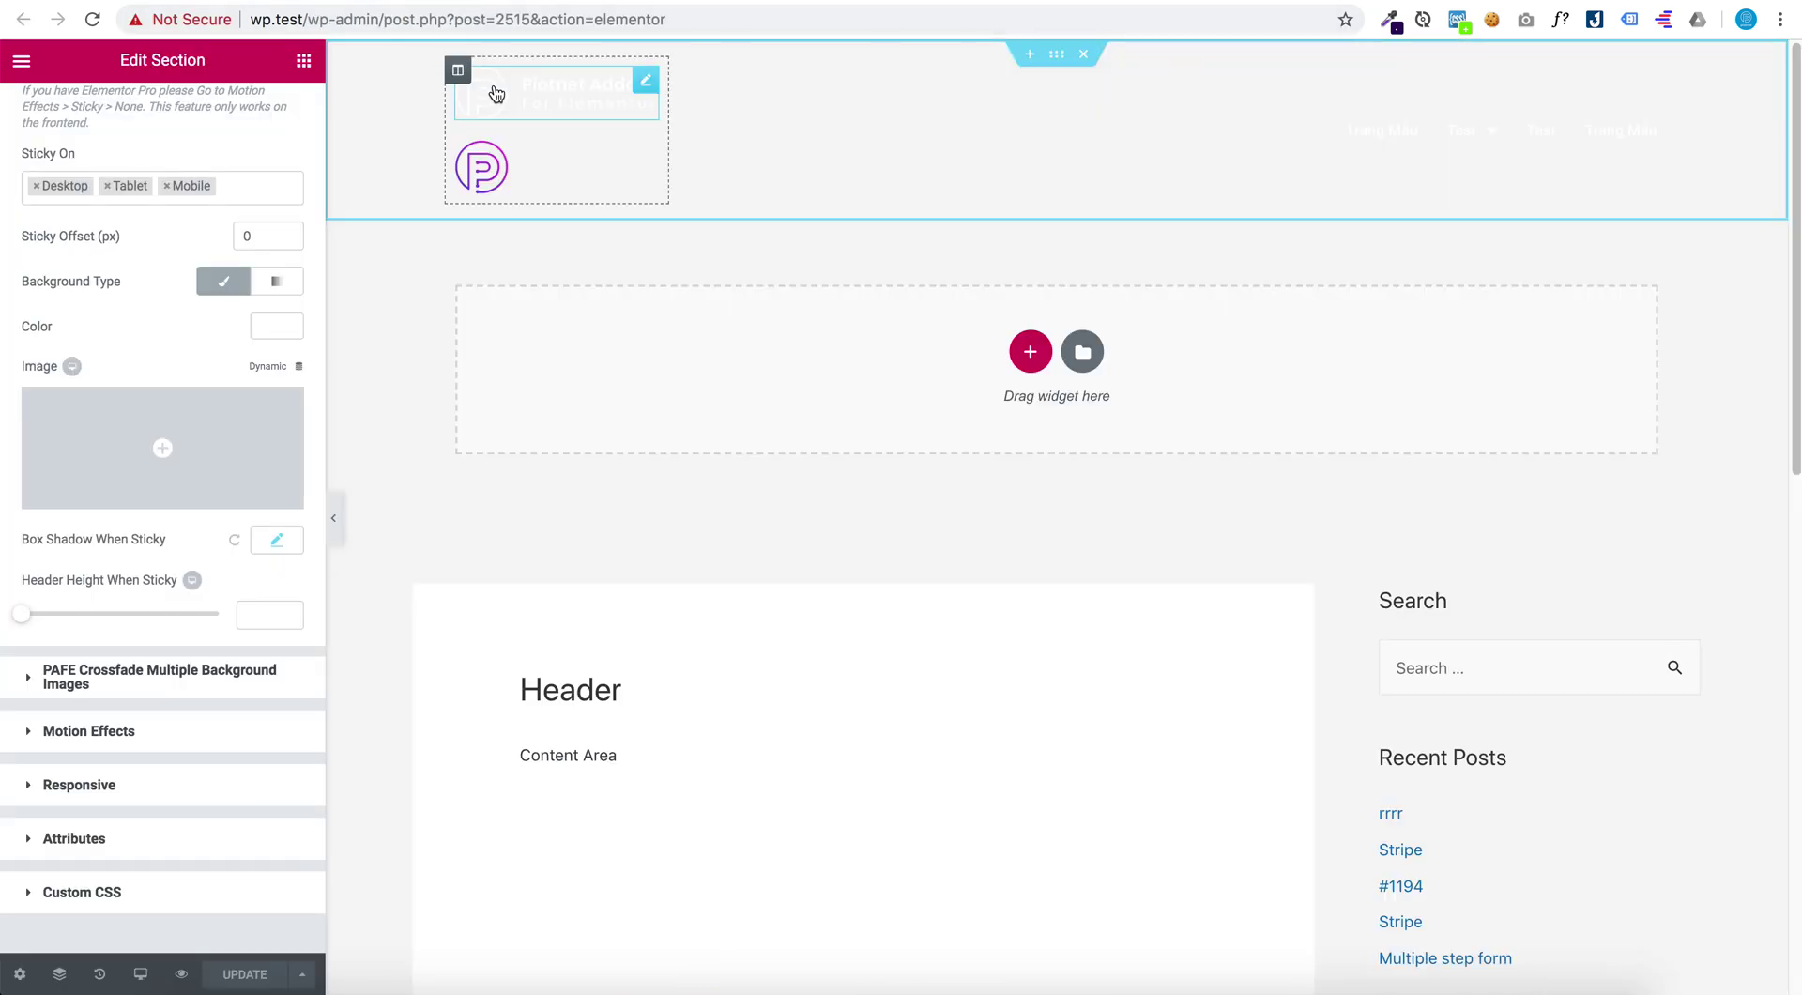
left_click(497, 97)
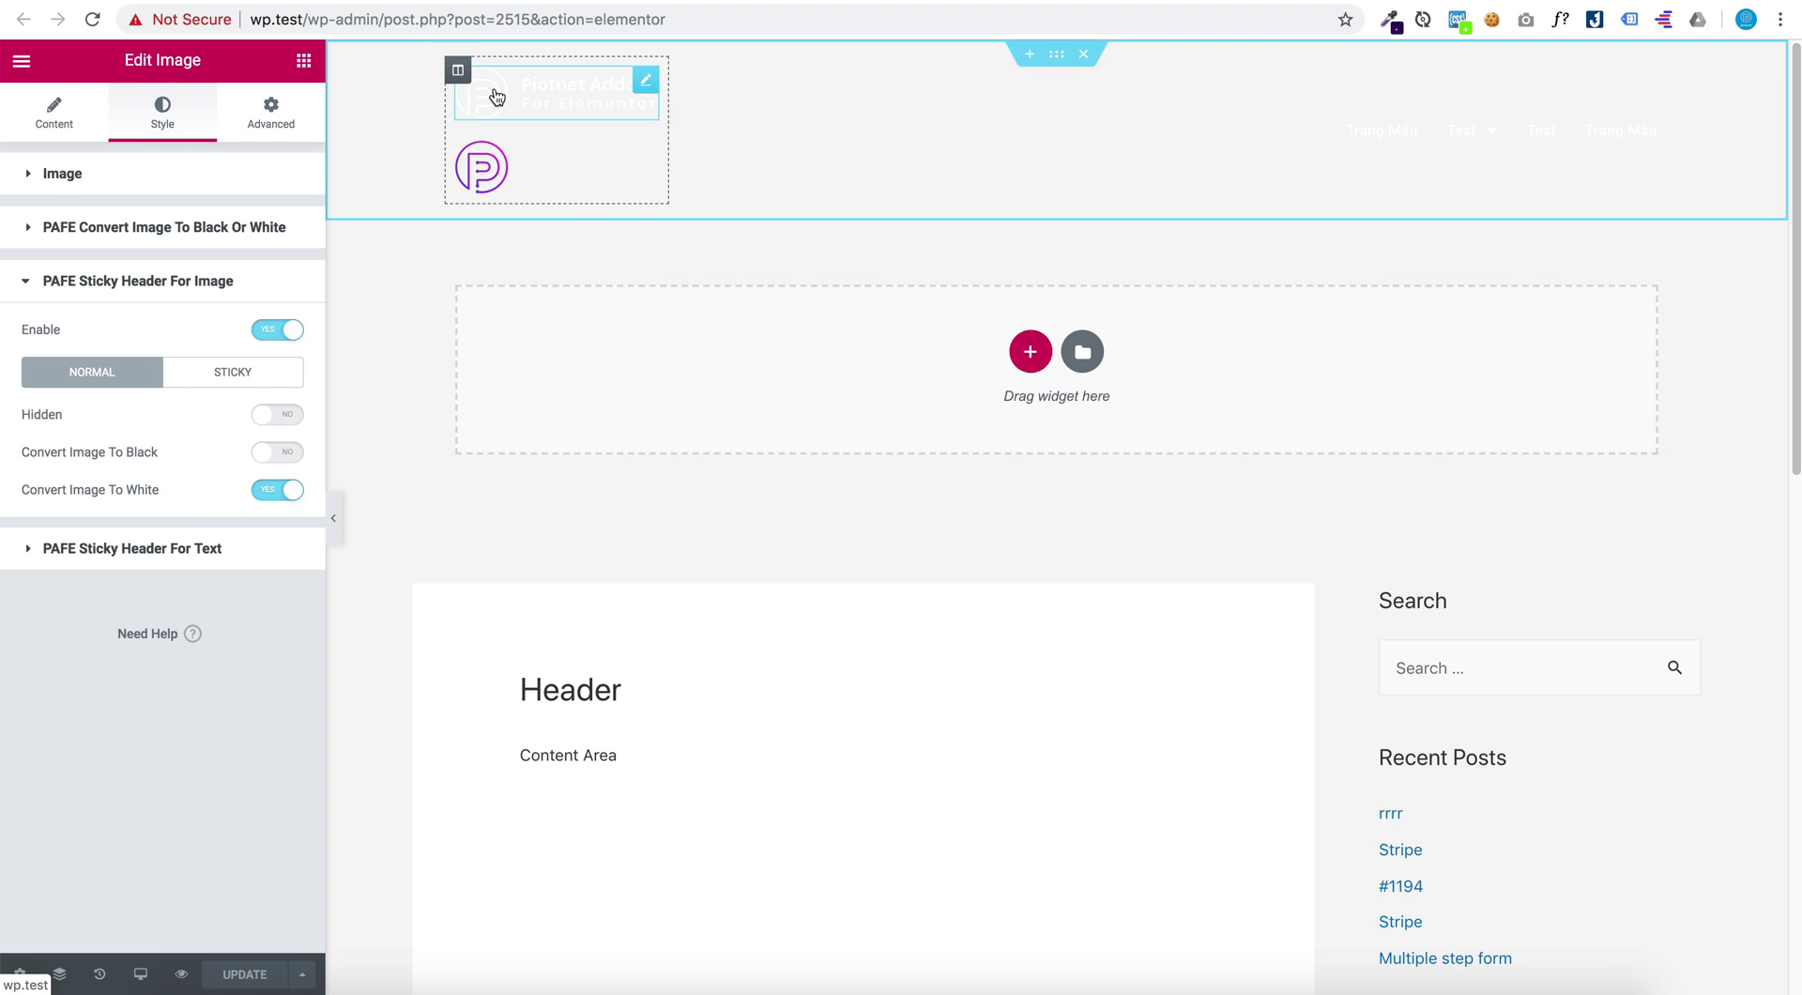
left_click(708, 5)
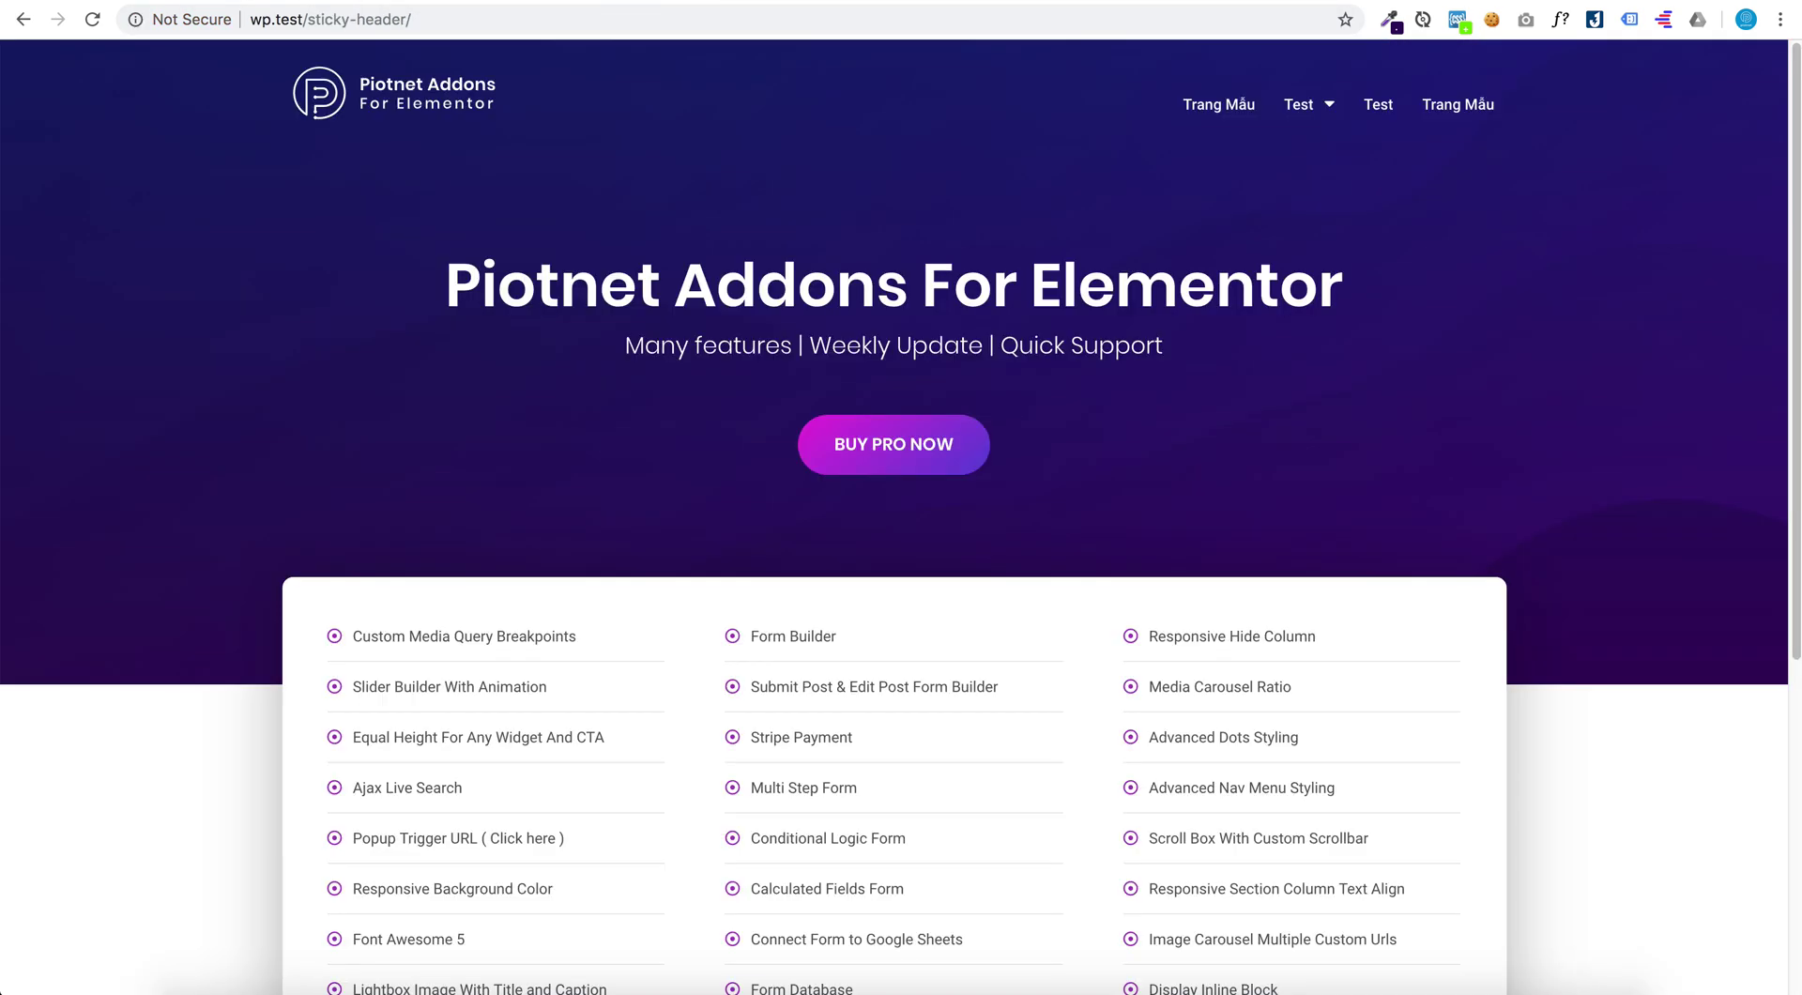
left_click(828, 5)
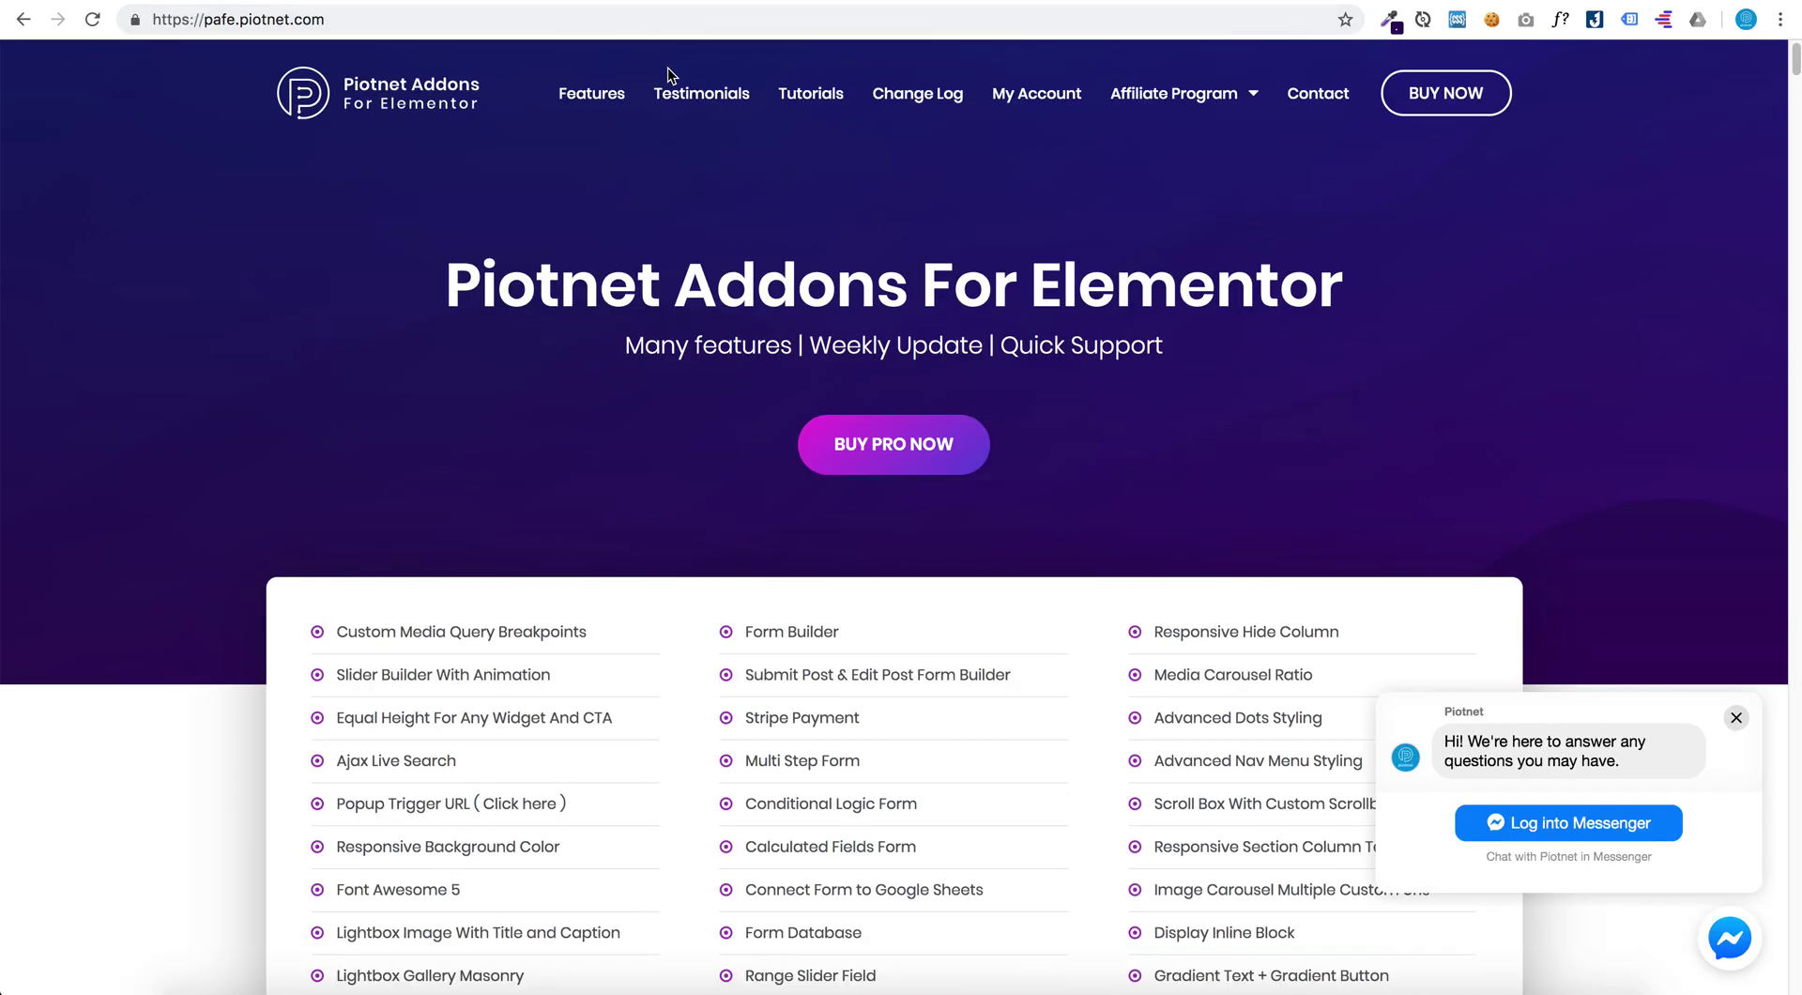